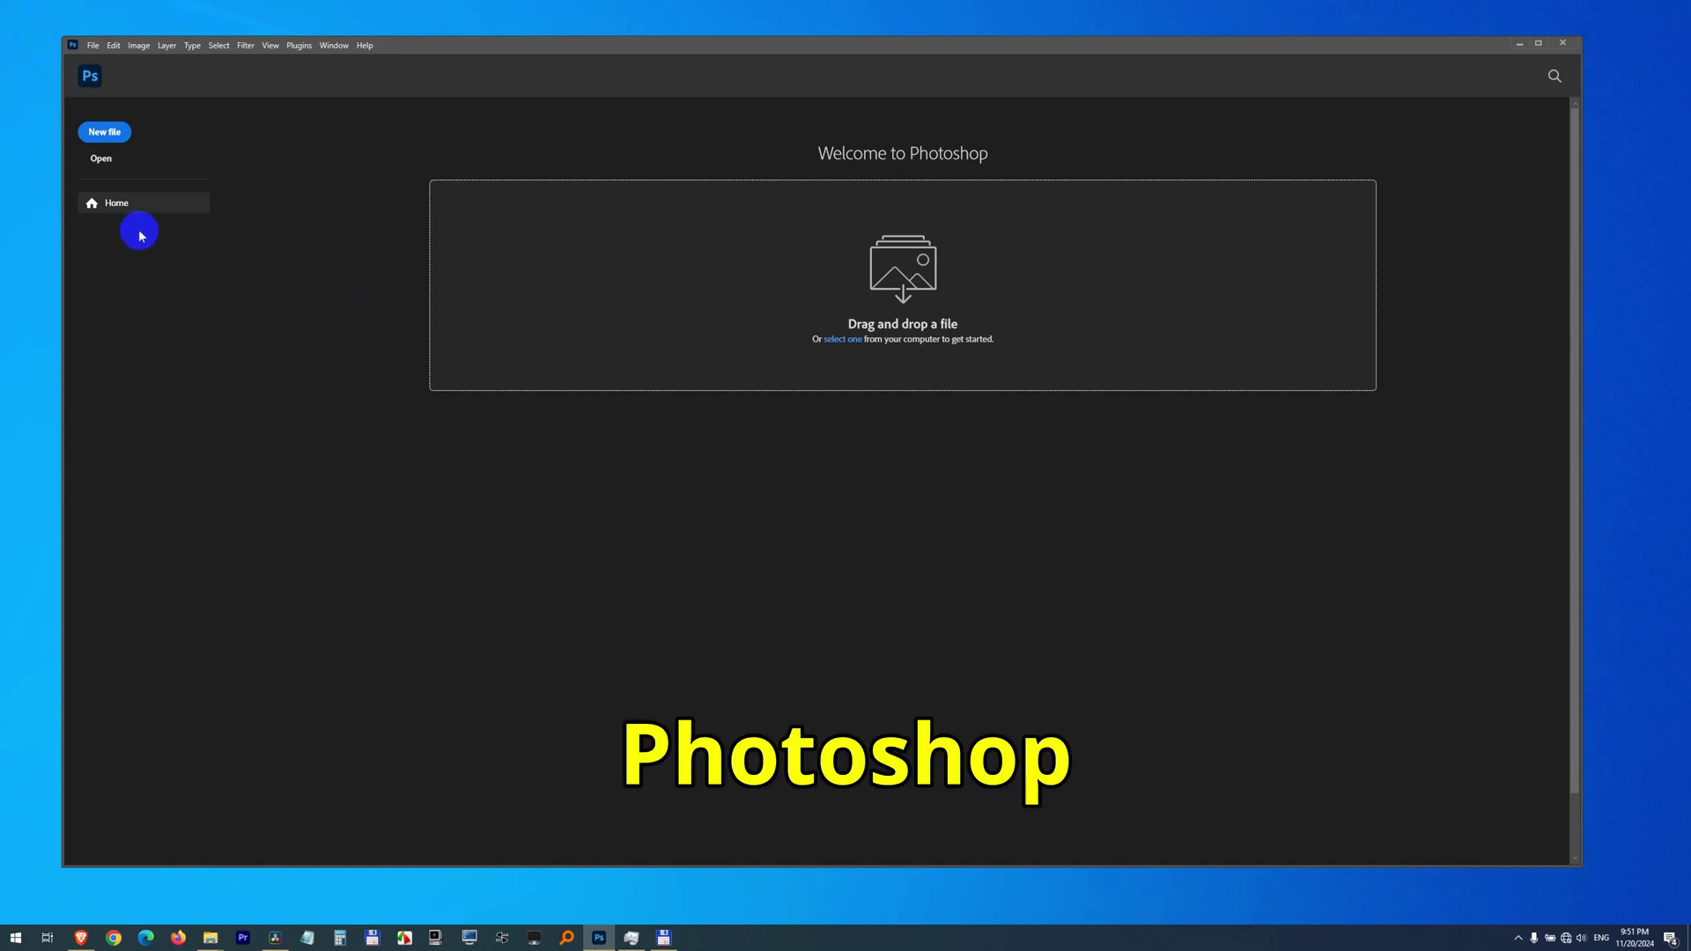
# Change File Handling preferences so recovery information auto-saves every 5 minutes instead of 10.
pyautogui.click(115, 49)
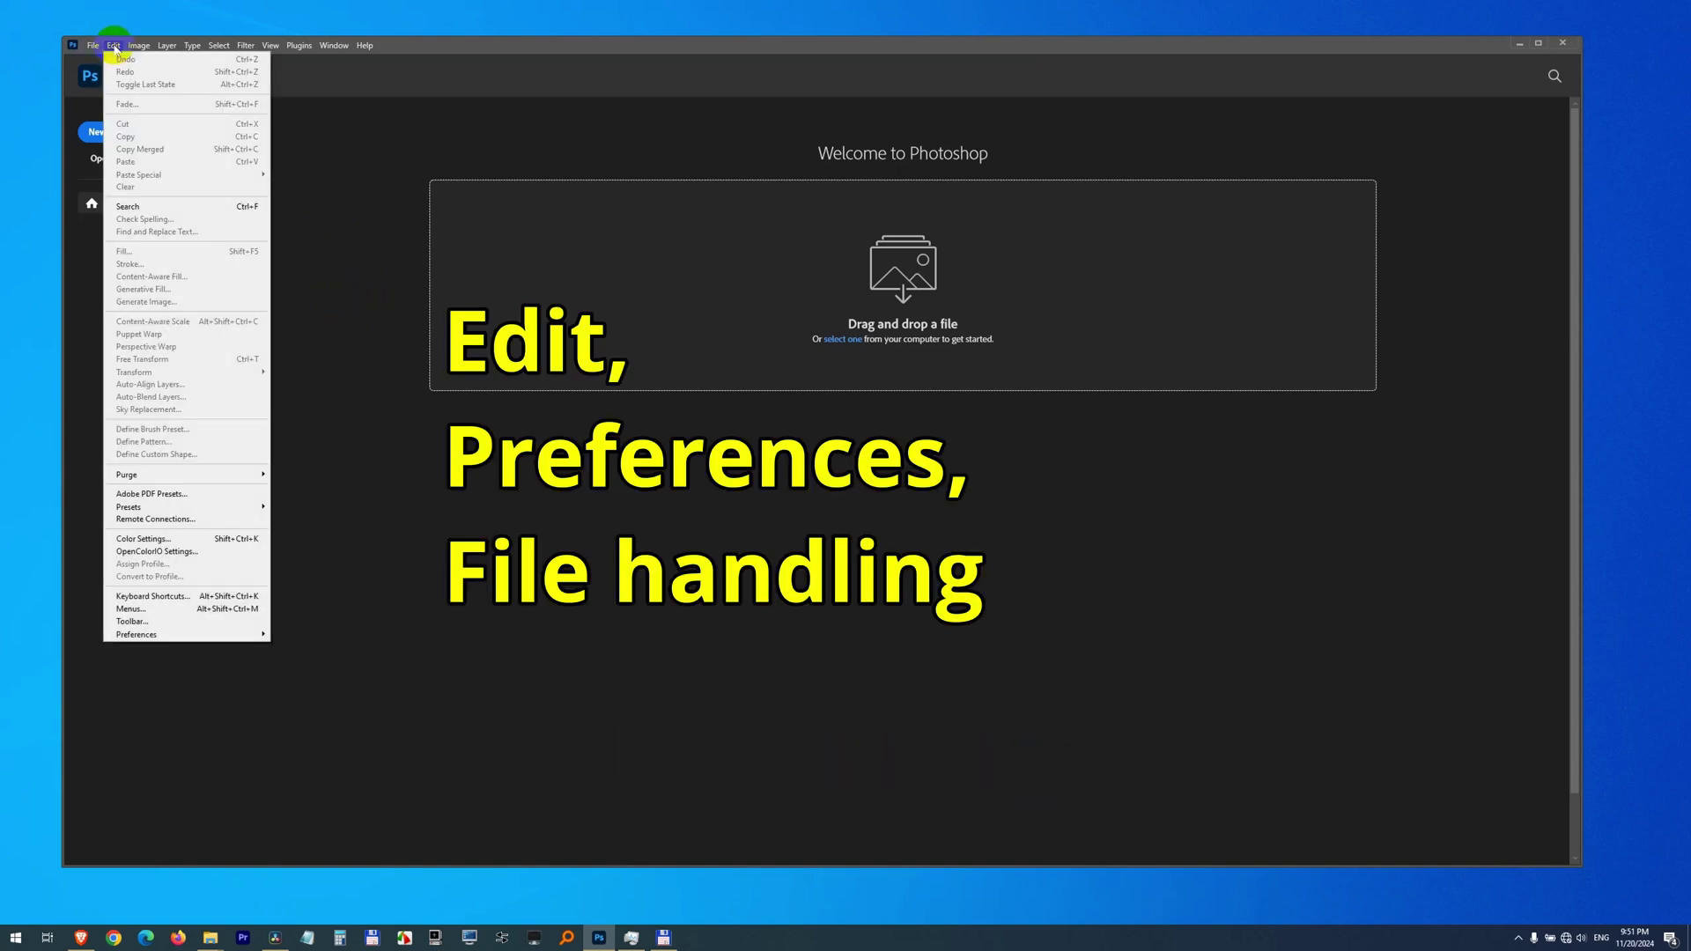
pyautogui.click(157, 639)
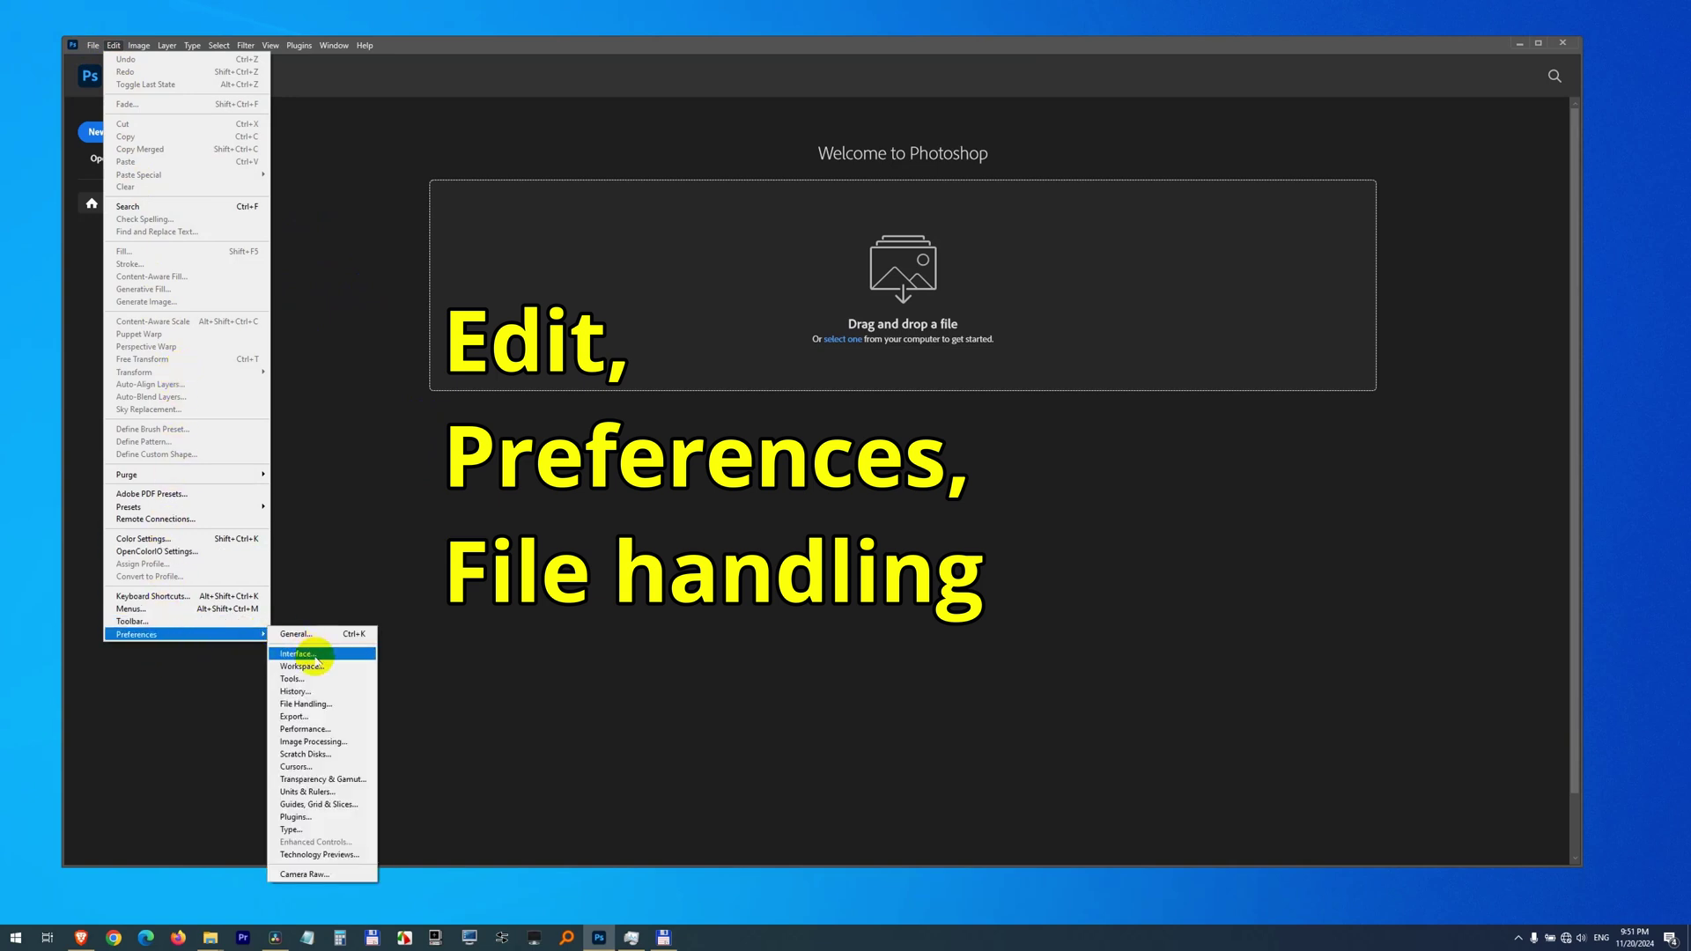
pyautogui.click(343, 704)
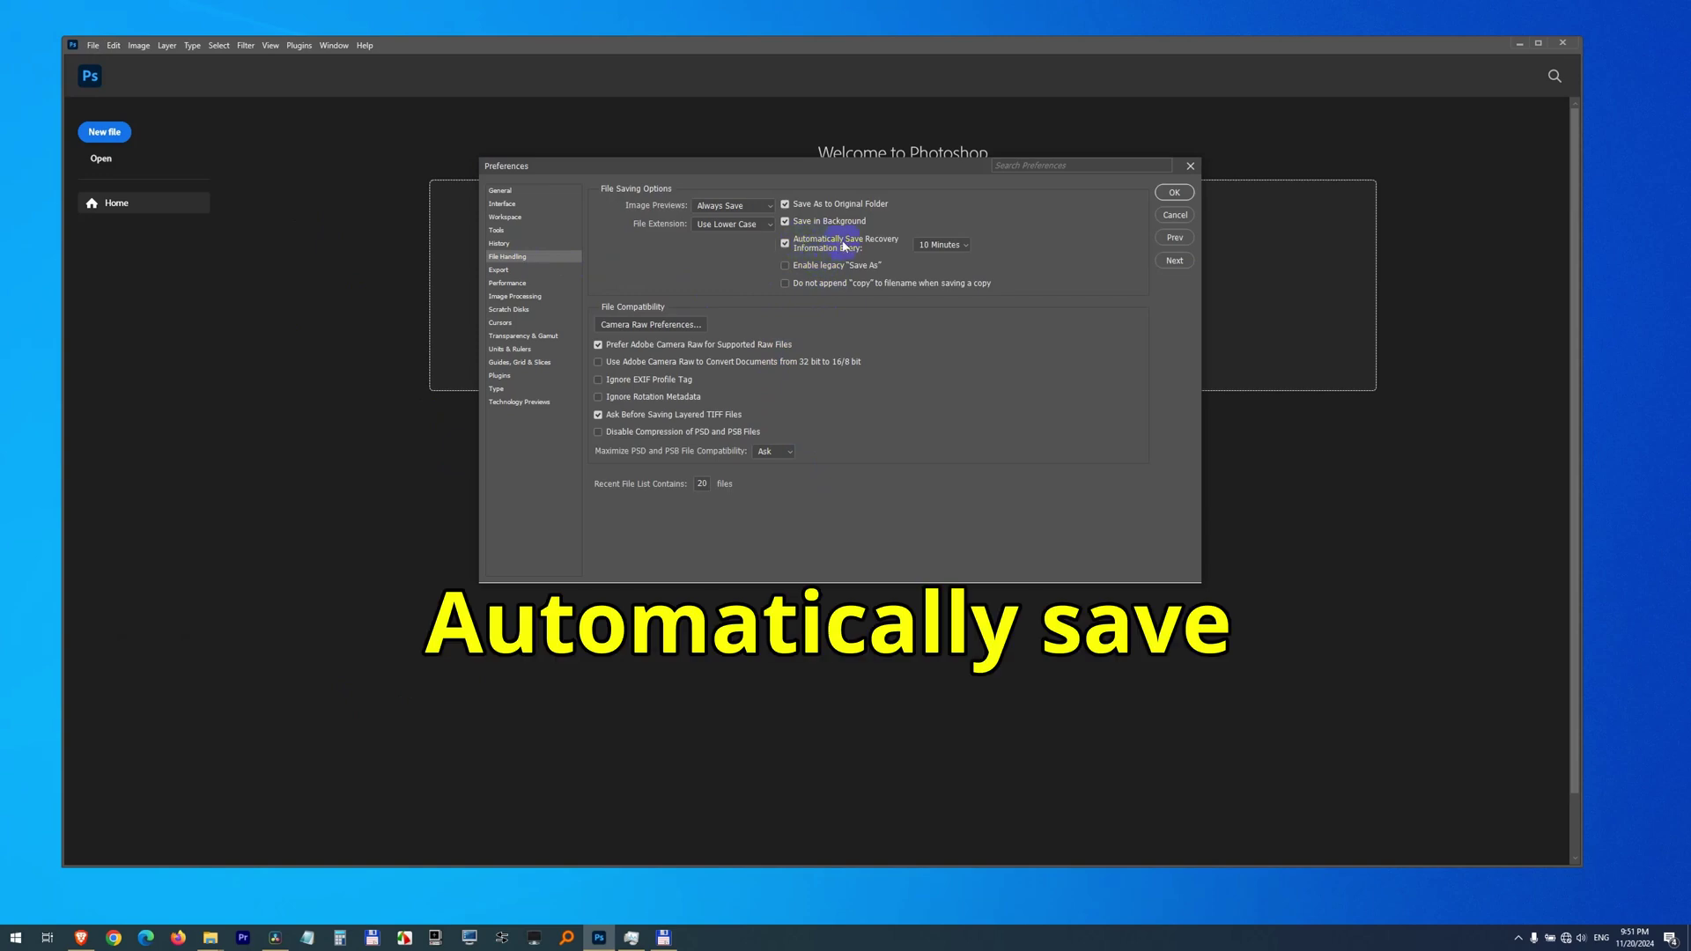
pyautogui.click(942, 244)
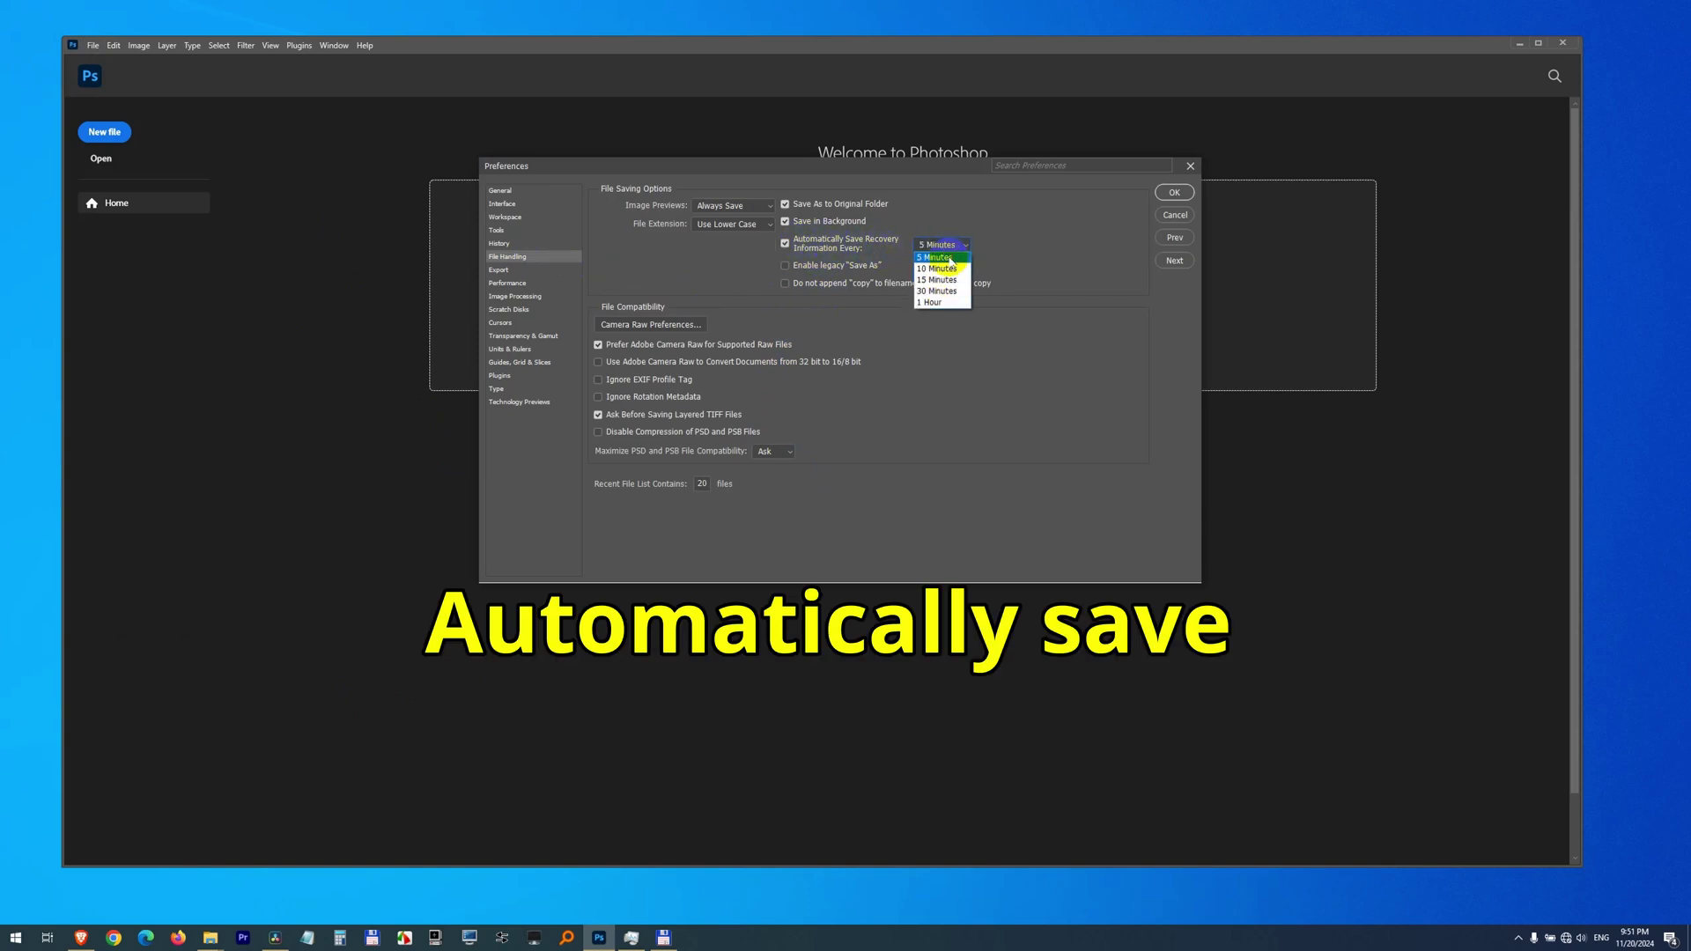
pyautogui.click(951, 263)
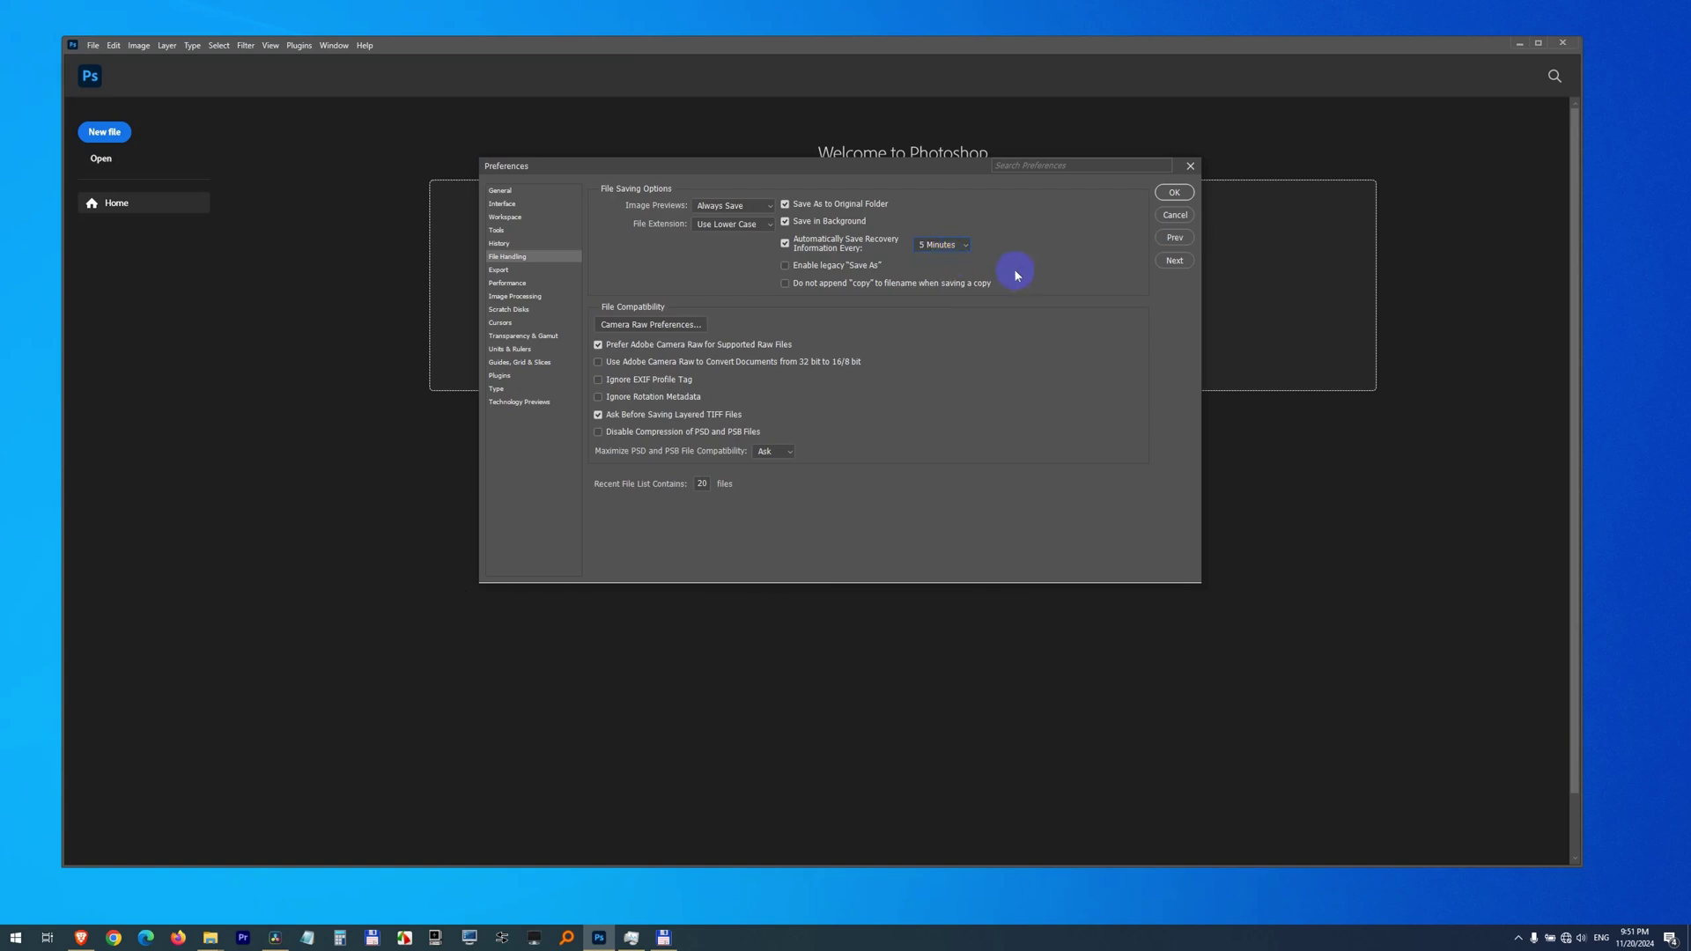
pyautogui.click(1178, 194)
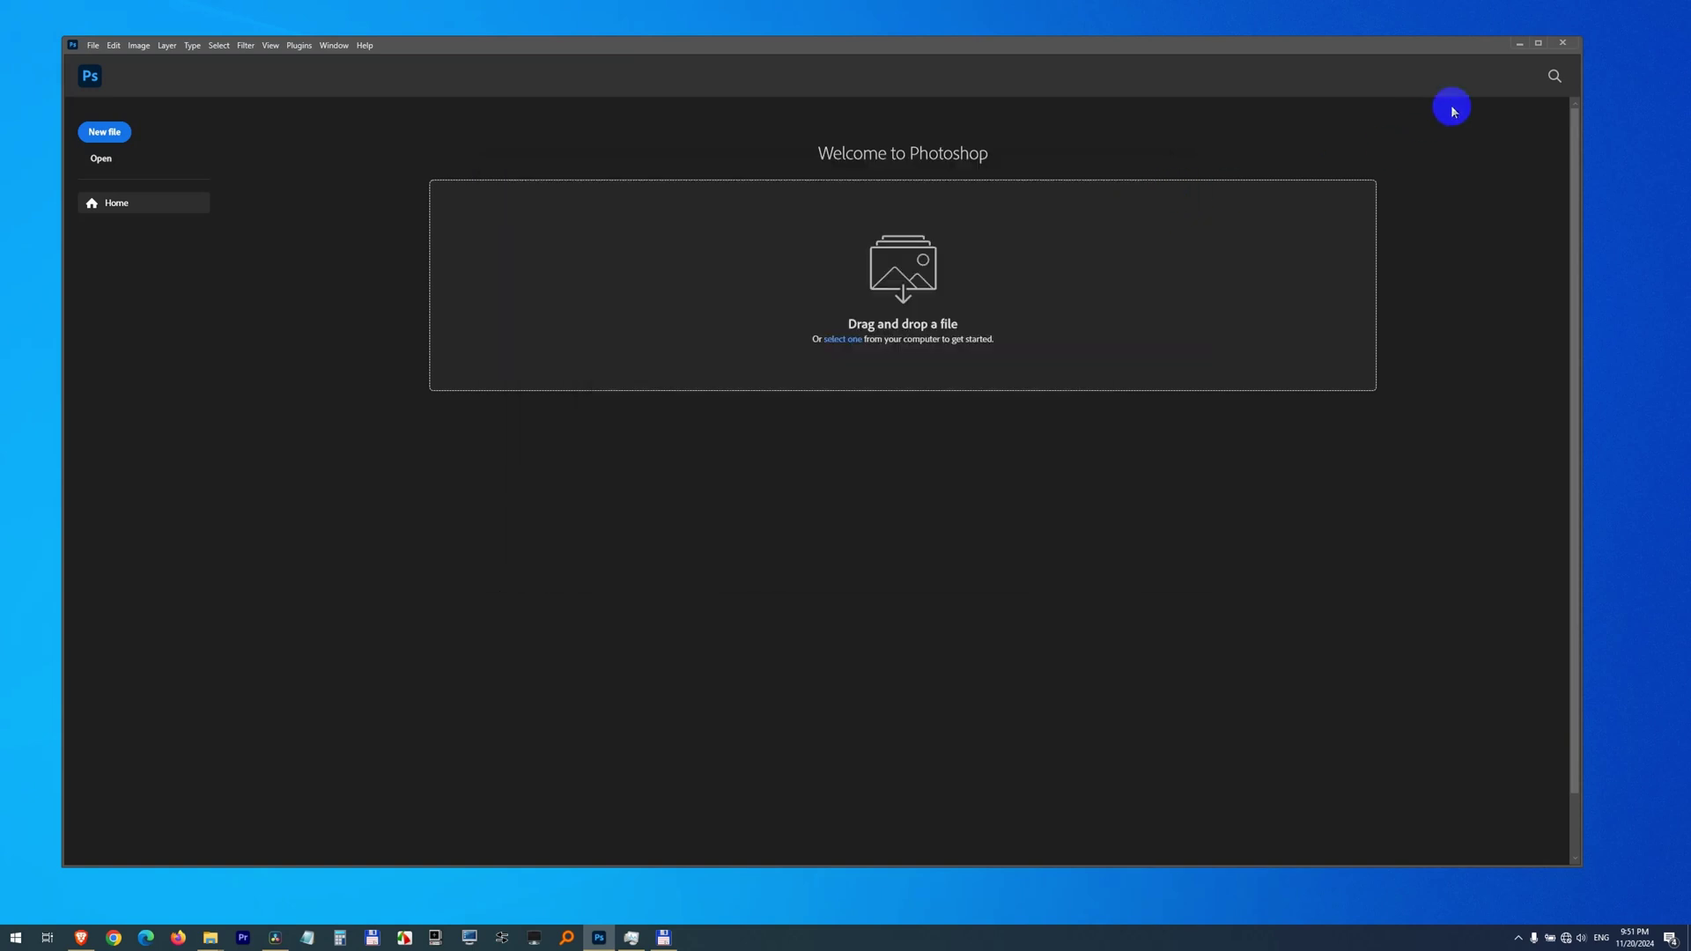
# Minimize Photoshop and open a File Explorer window at the user's folder under C:\Users.
pyautogui.click(1516, 44)
pyautogui.rightClick(210, 937)
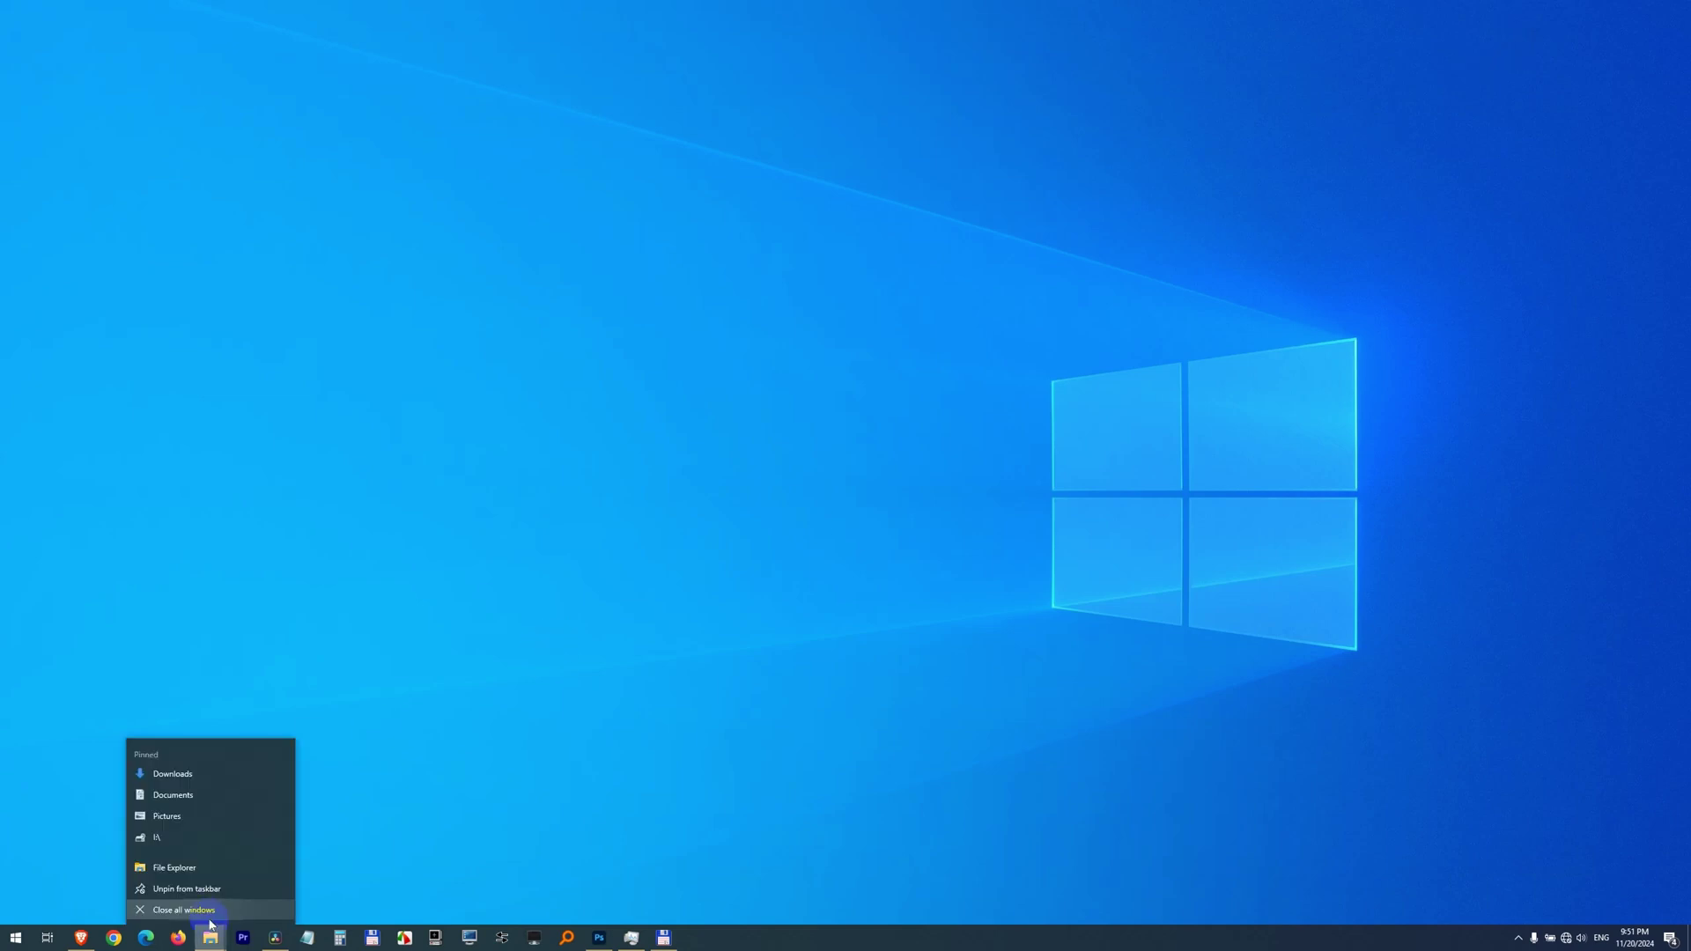
pyautogui.click(175, 867)
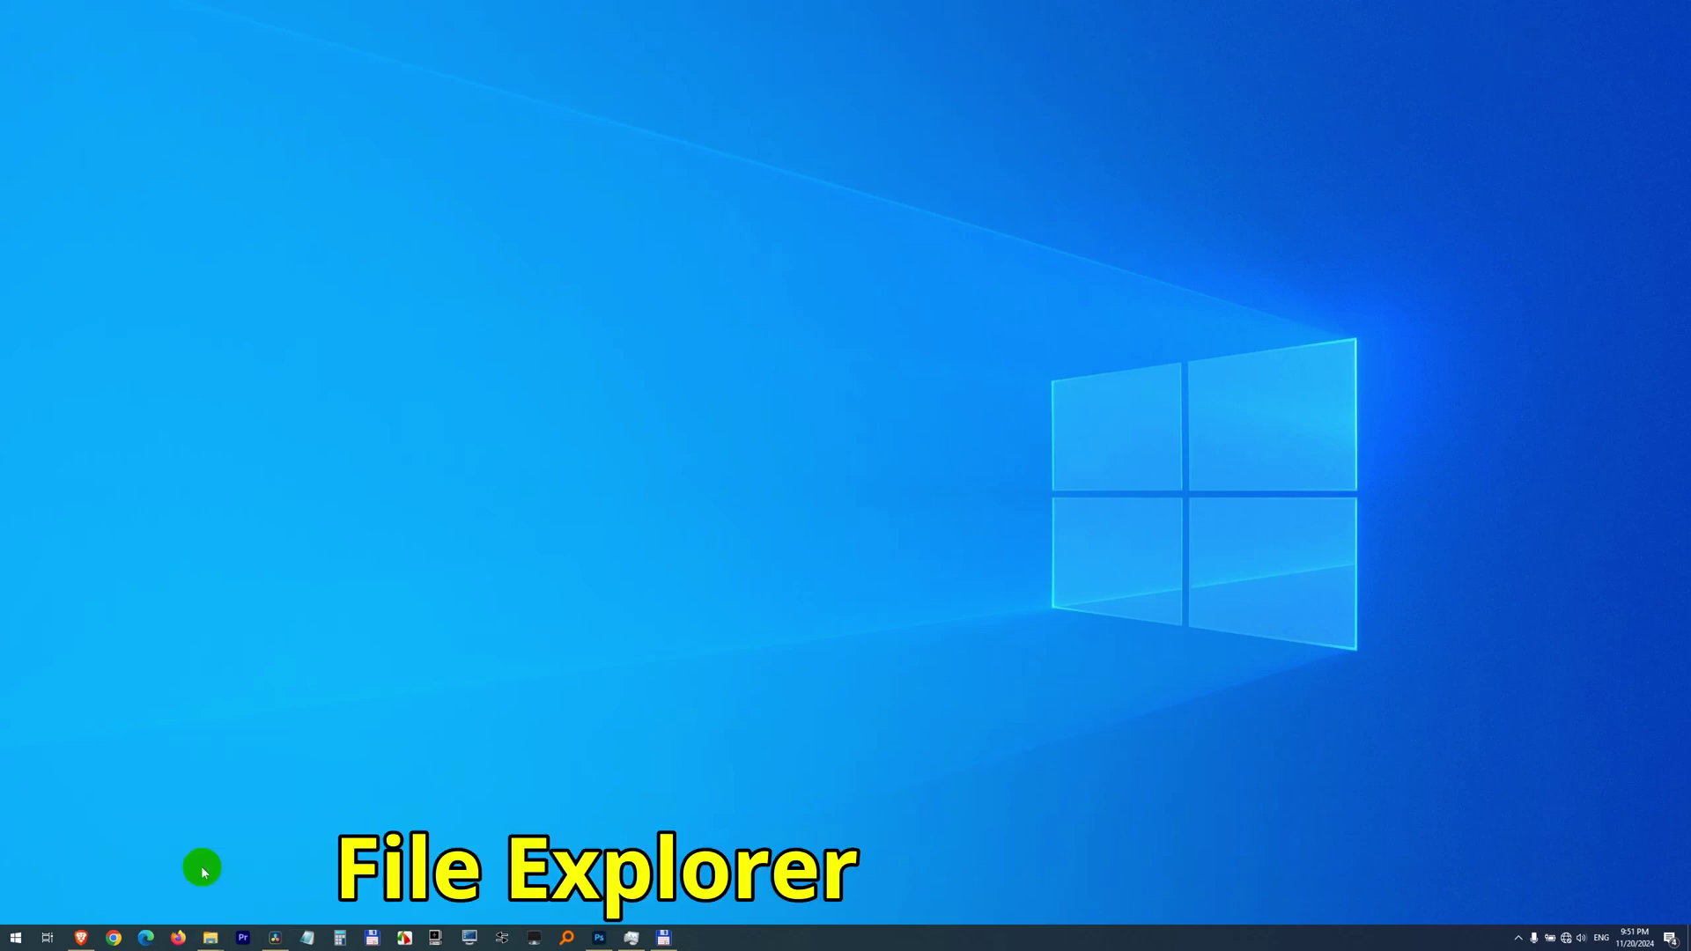
pyautogui.click(867, 509)
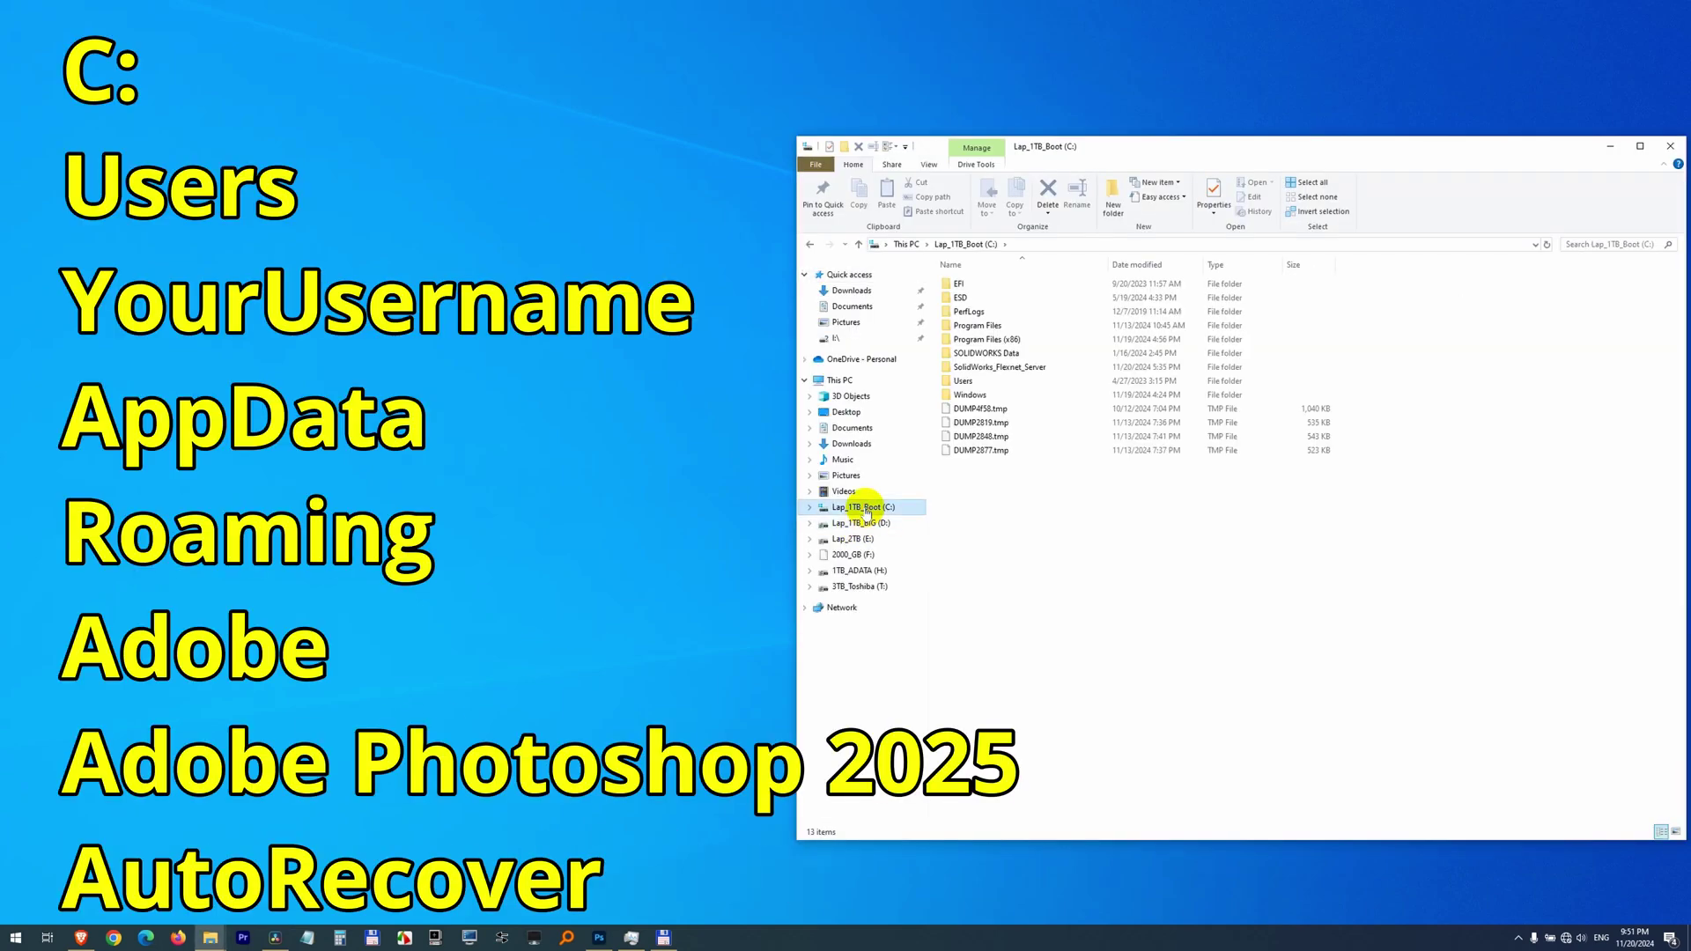
pyautogui.doubleClick(985, 382)
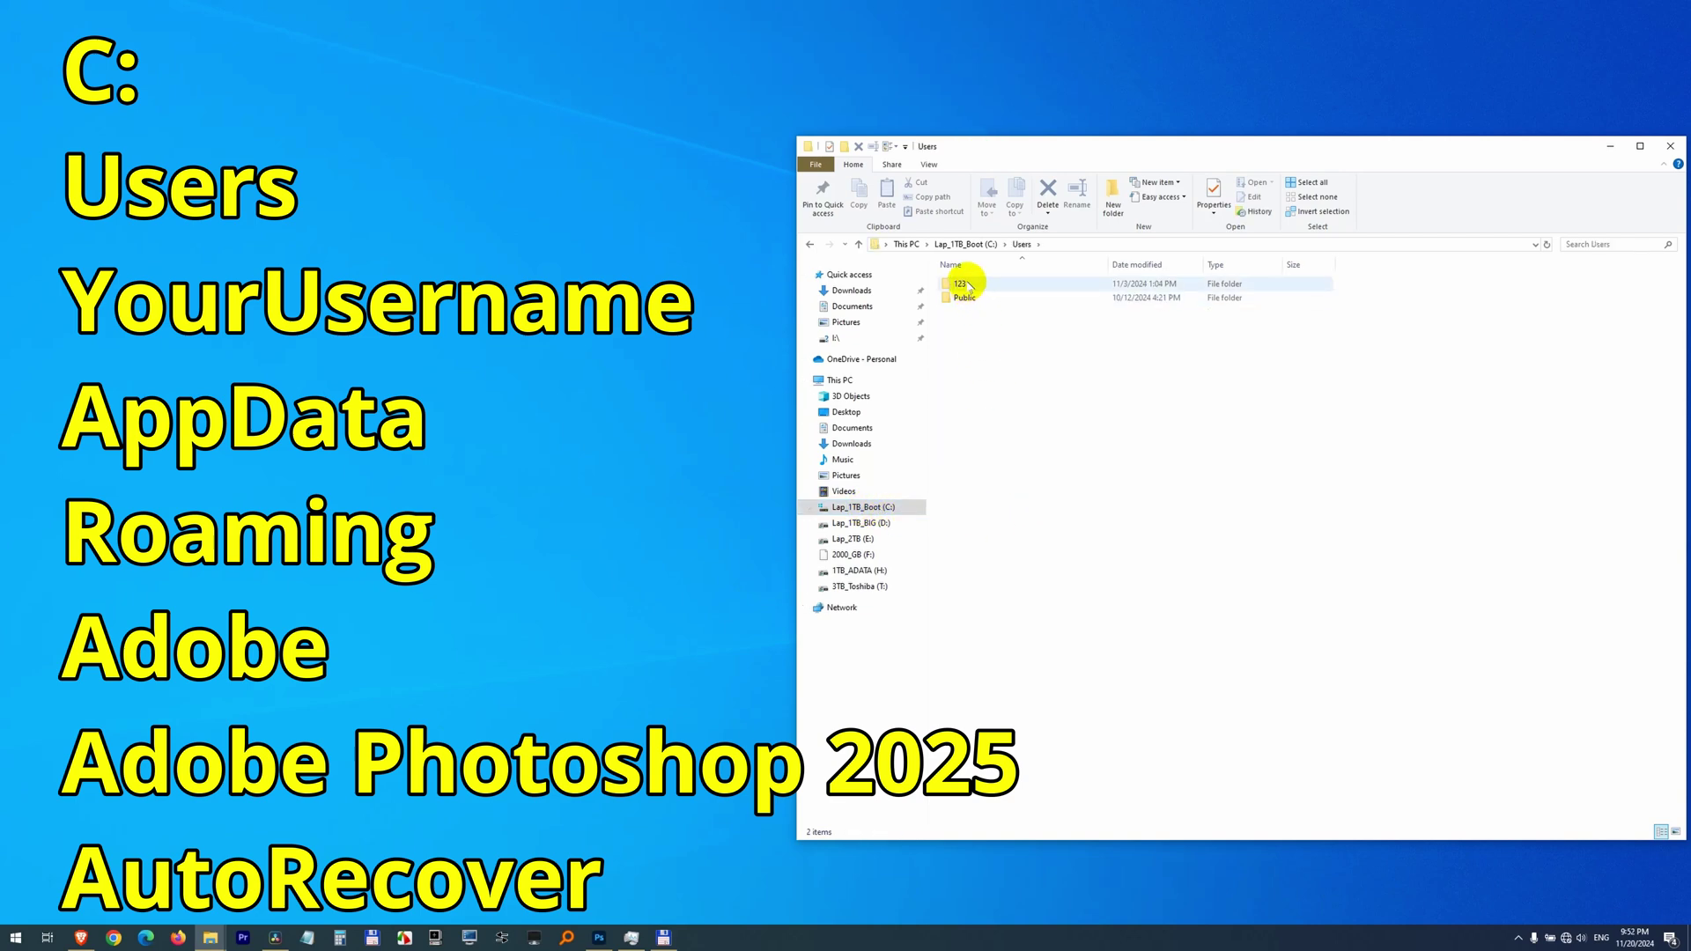
pyautogui.doubleClick(979, 284)
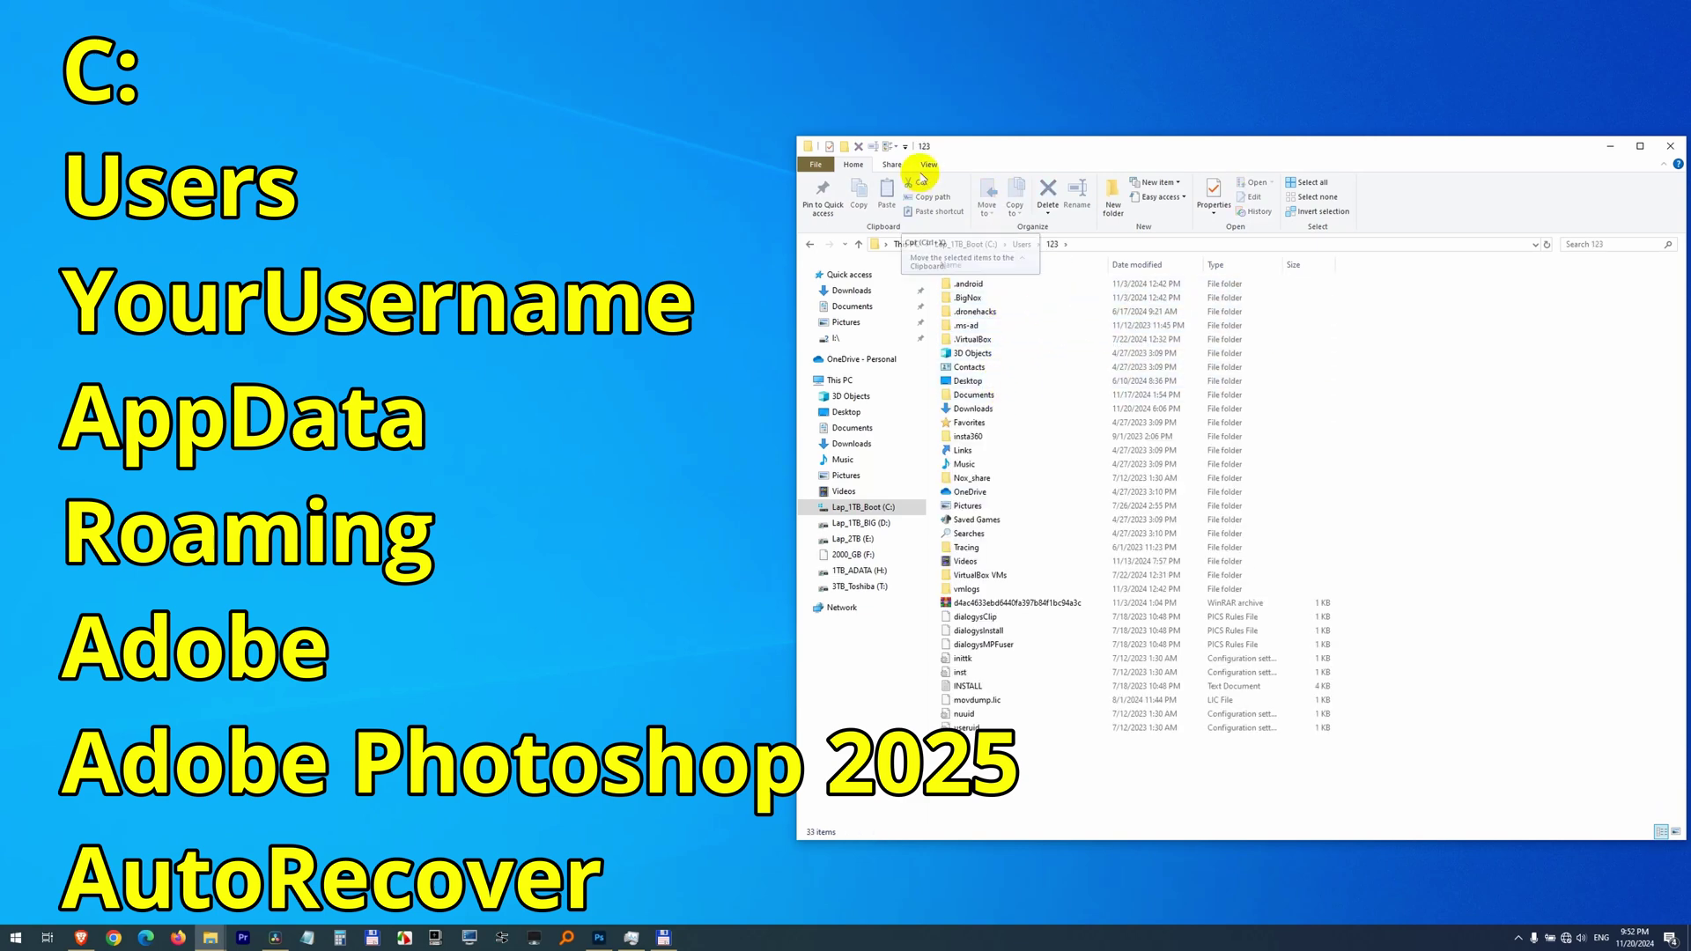
# Show hidden items and browse to AppData\Roaming\Adobe\Adobe Photoshop 2025\AutoRecover.
pyautogui.click(929, 165)
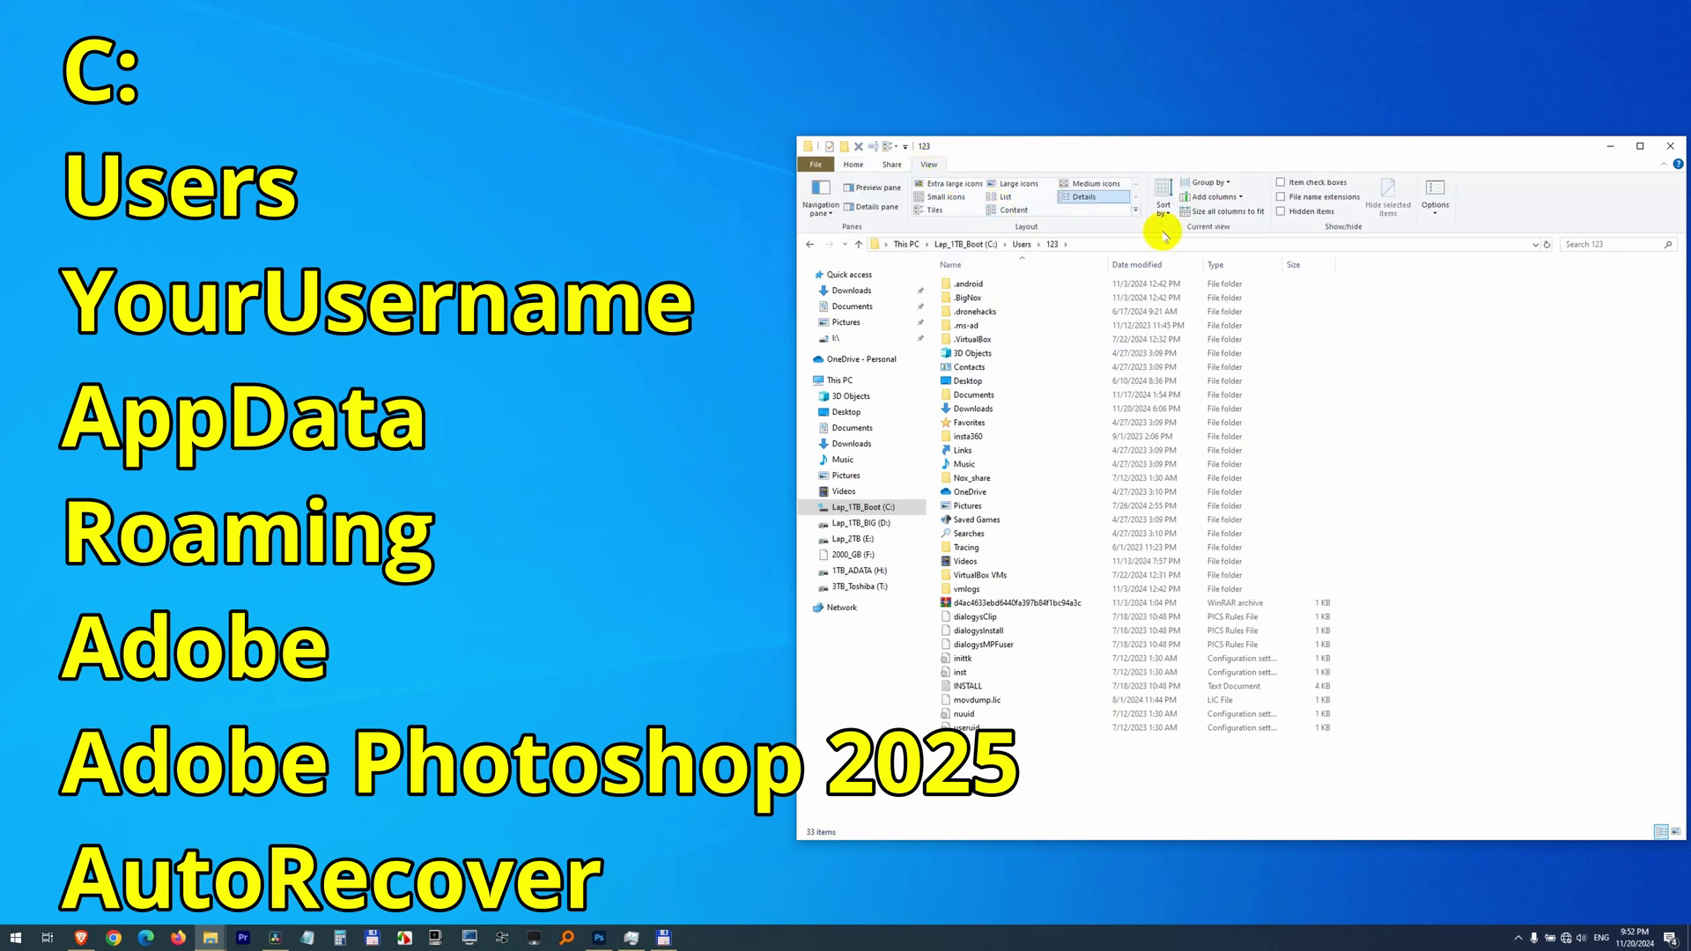
pyautogui.click(1312, 212)
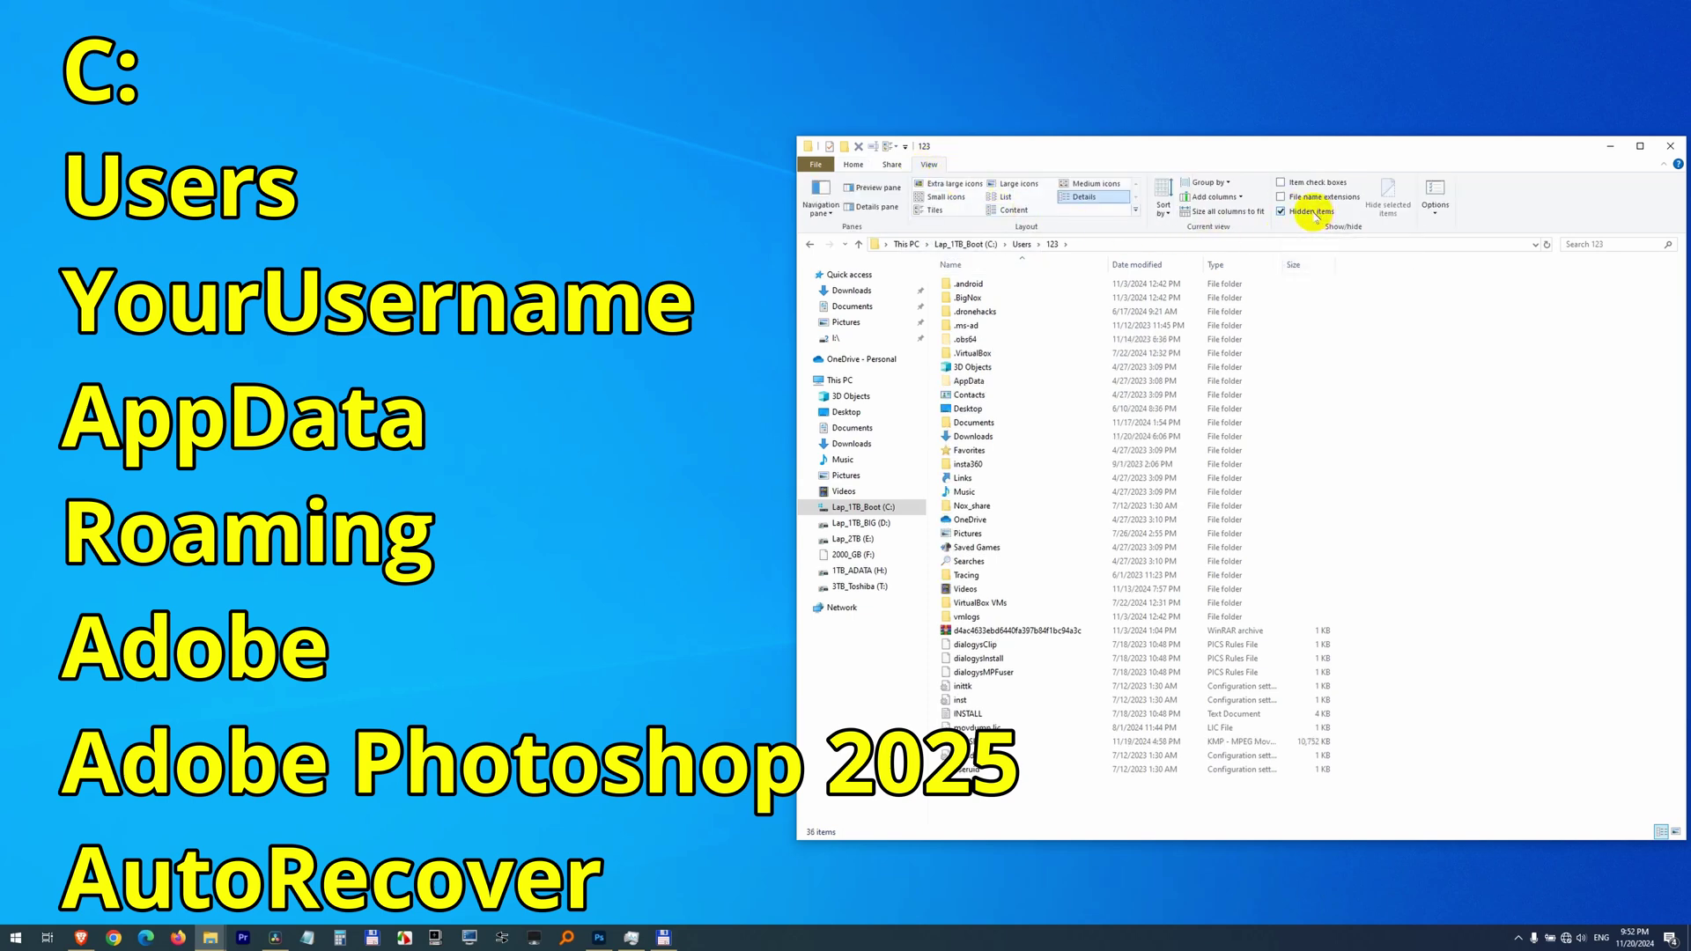
pyautogui.doubleClick(991, 381)
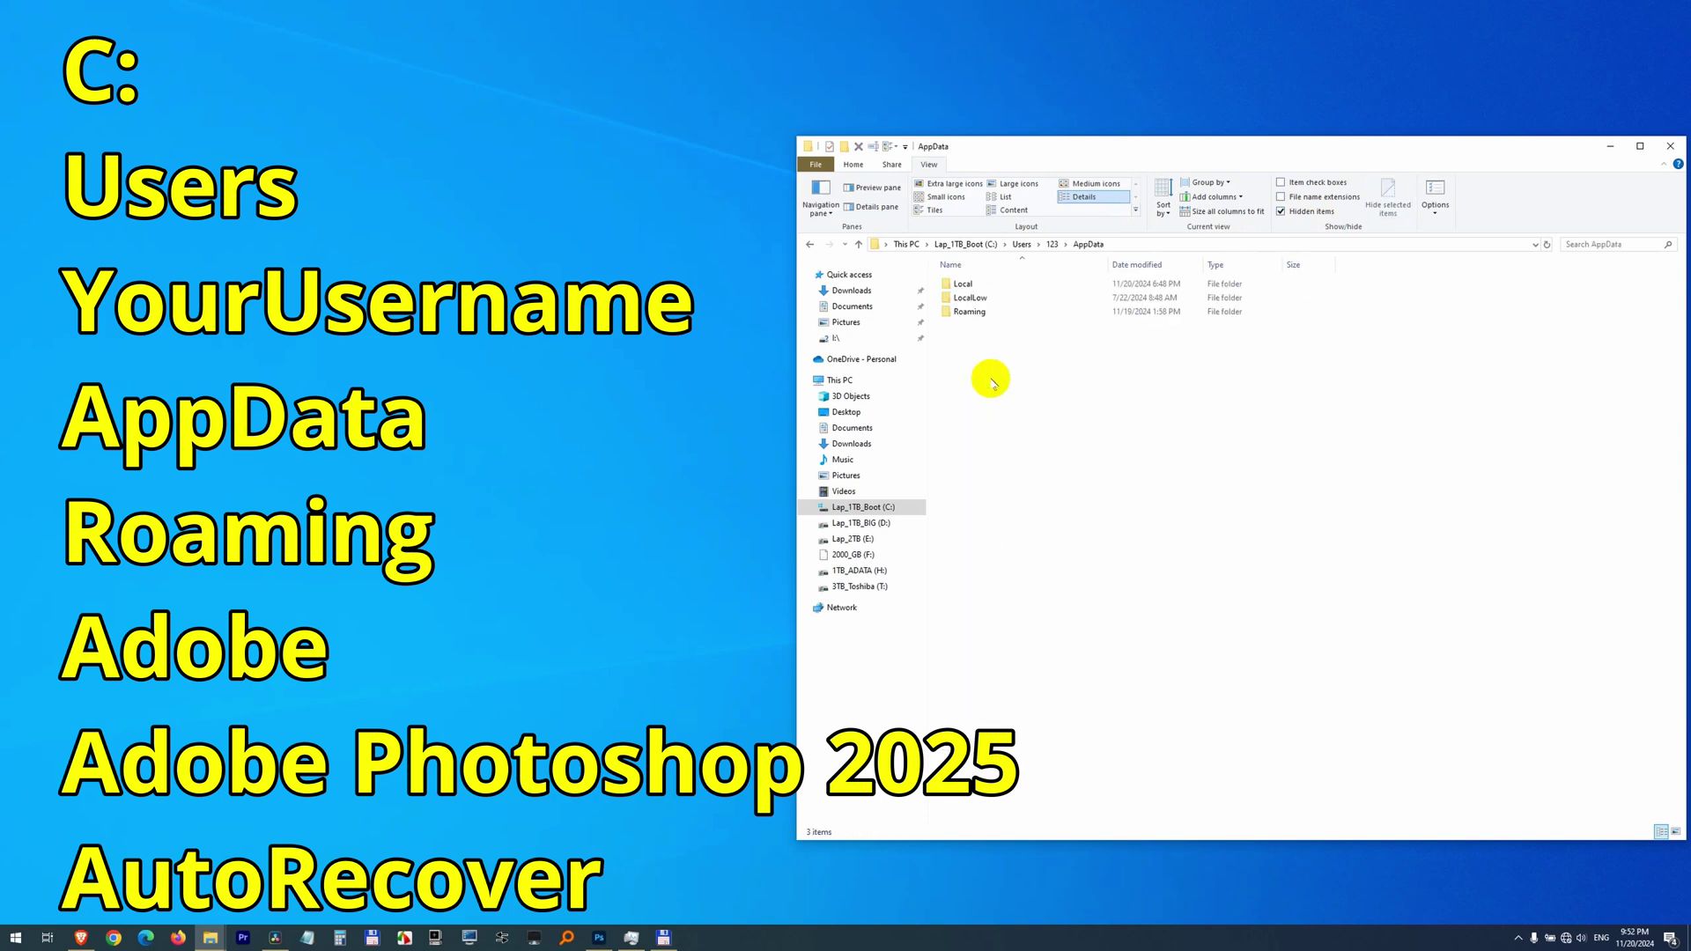
pyautogui.doubleClick(998, 313)
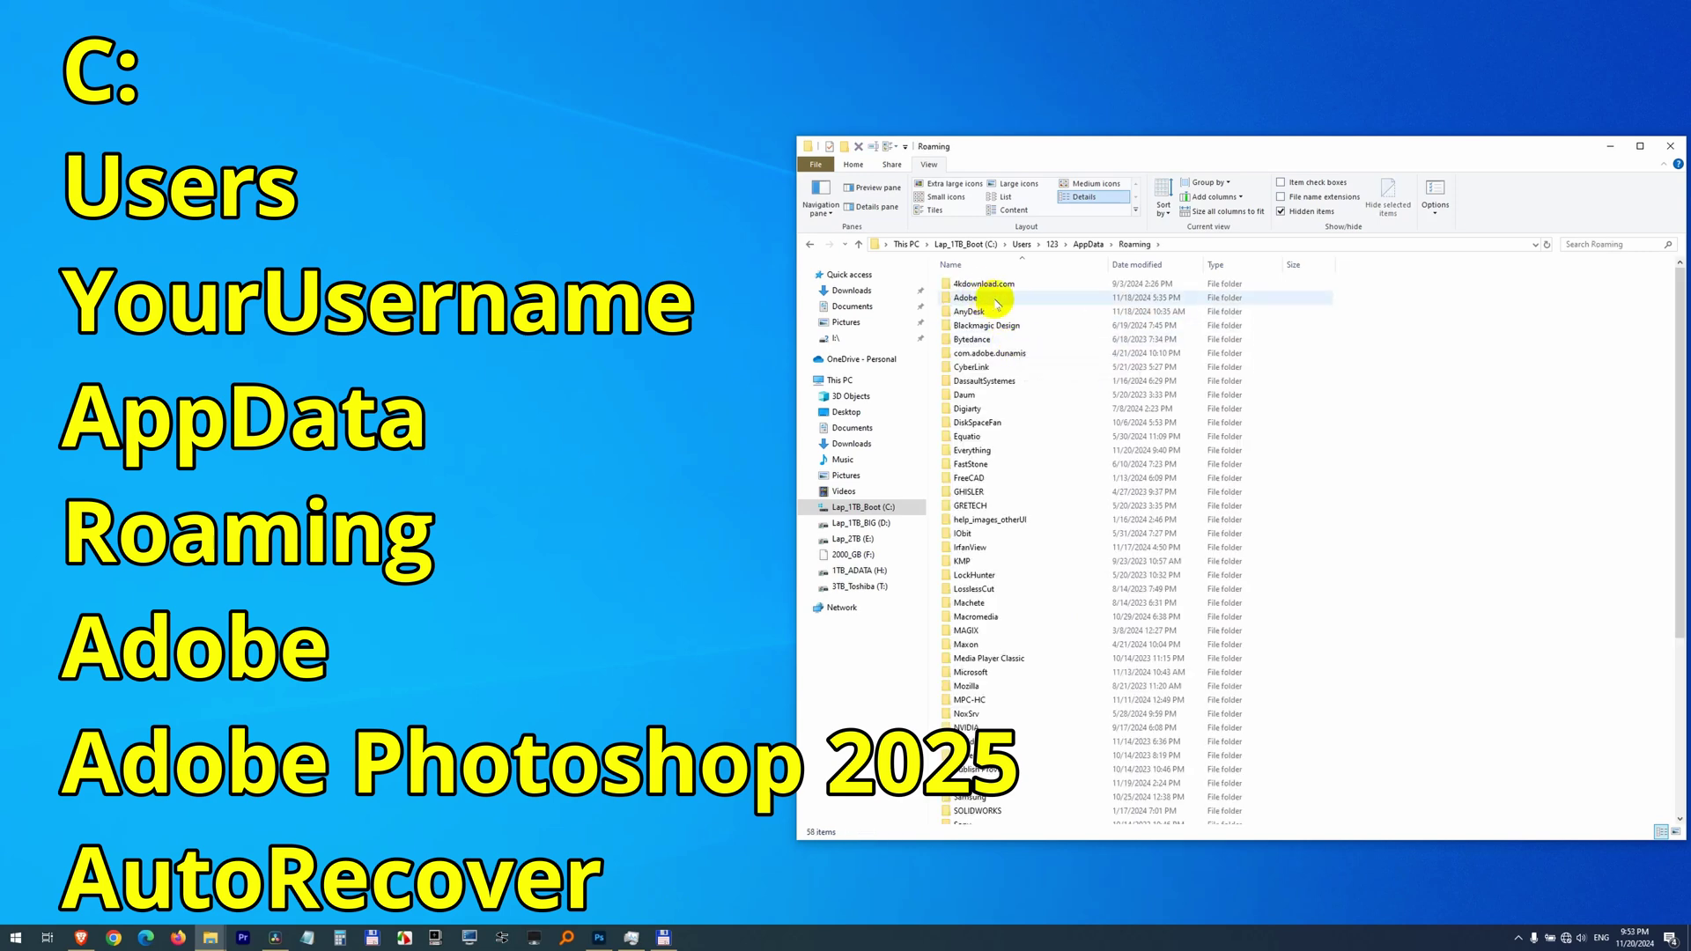
pyautogui.doubleClick(996, 302)
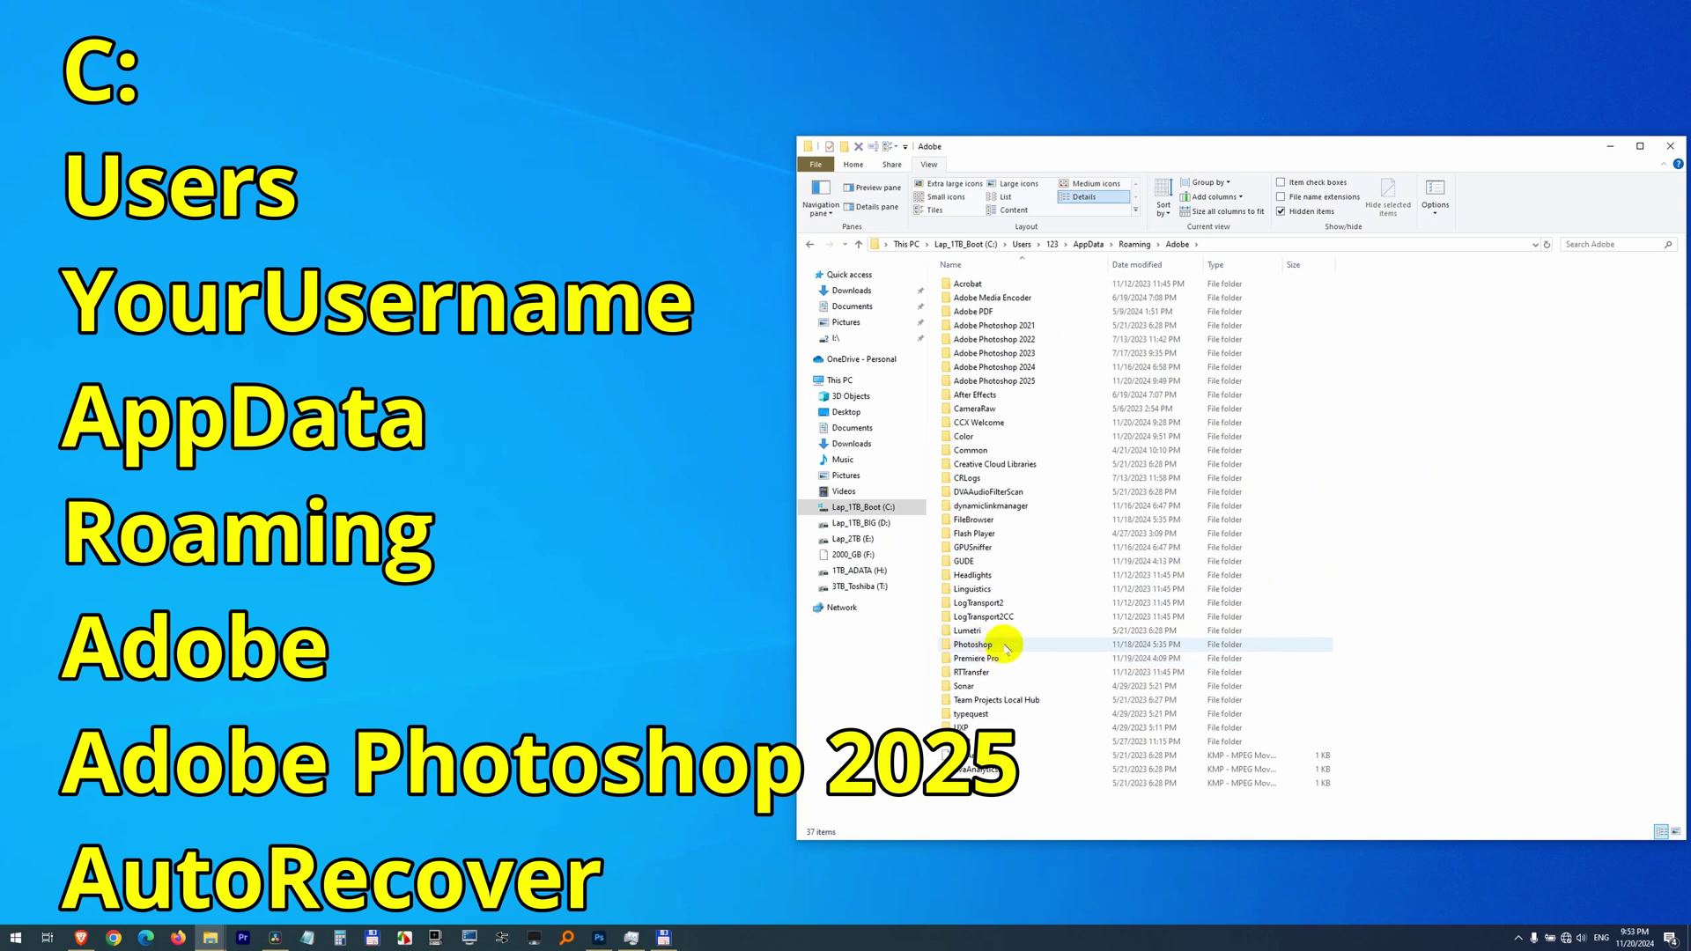
pyautogui.doubleClick(991, 381)
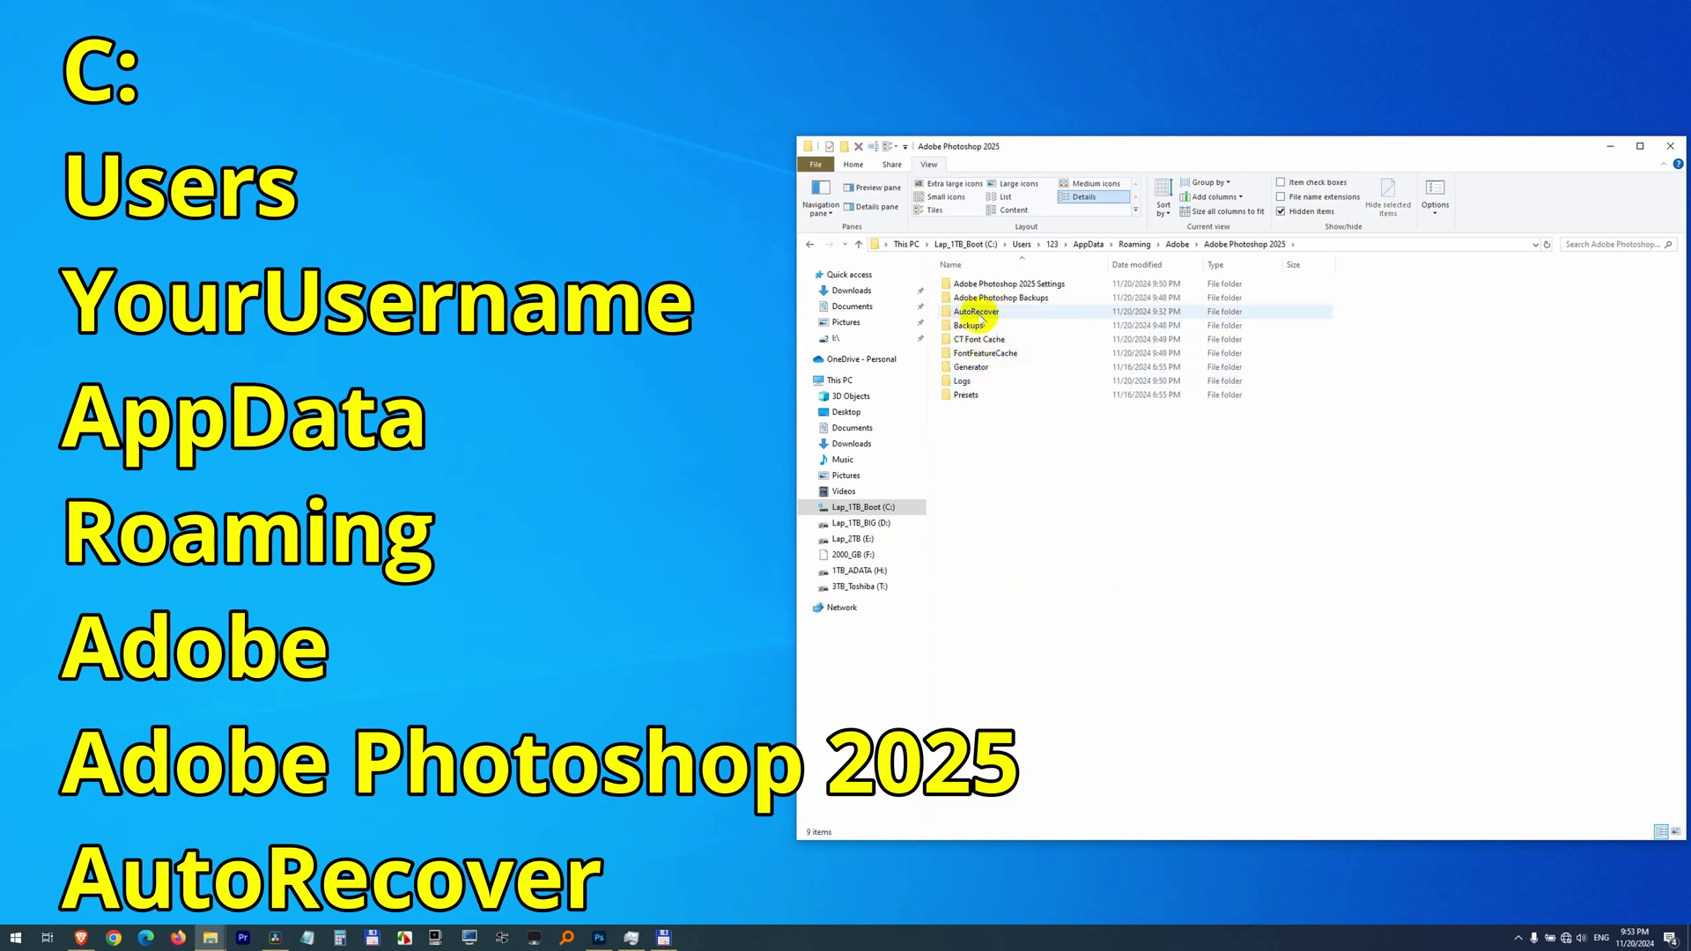
pyautogui.doubleClick(1000, 314)
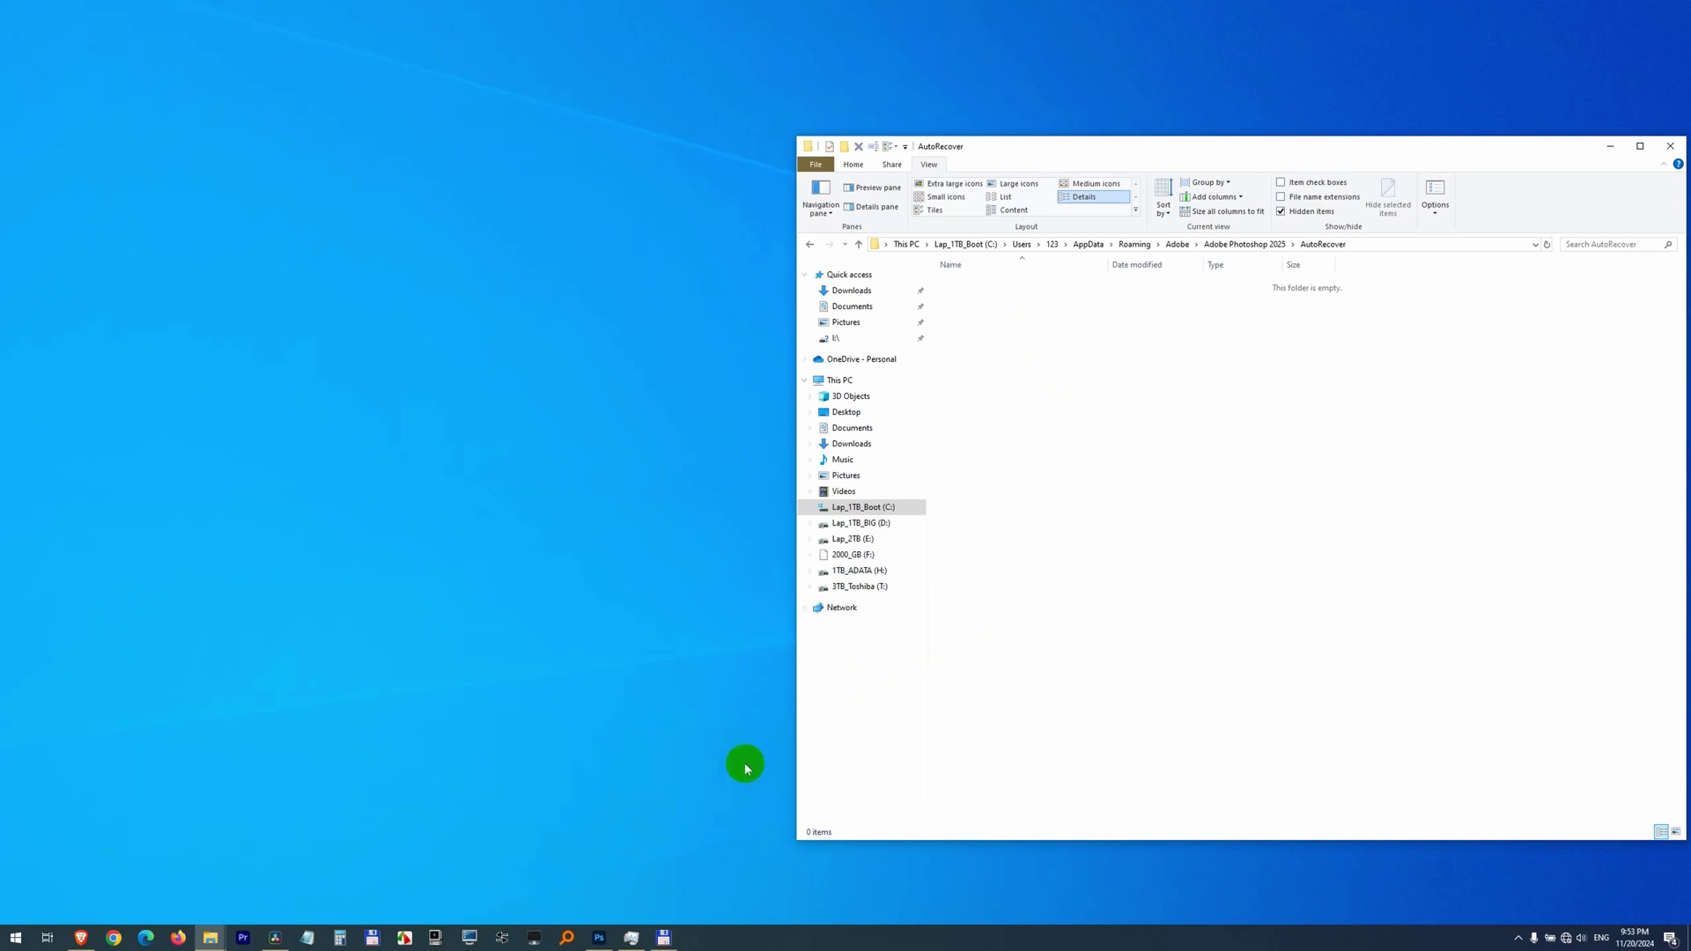
# Create a new document with a 'test' text layer and dock Photoshop's window left of Explorer.
pyautogui.click(598, 935)
pyautogui.click(104, 132)
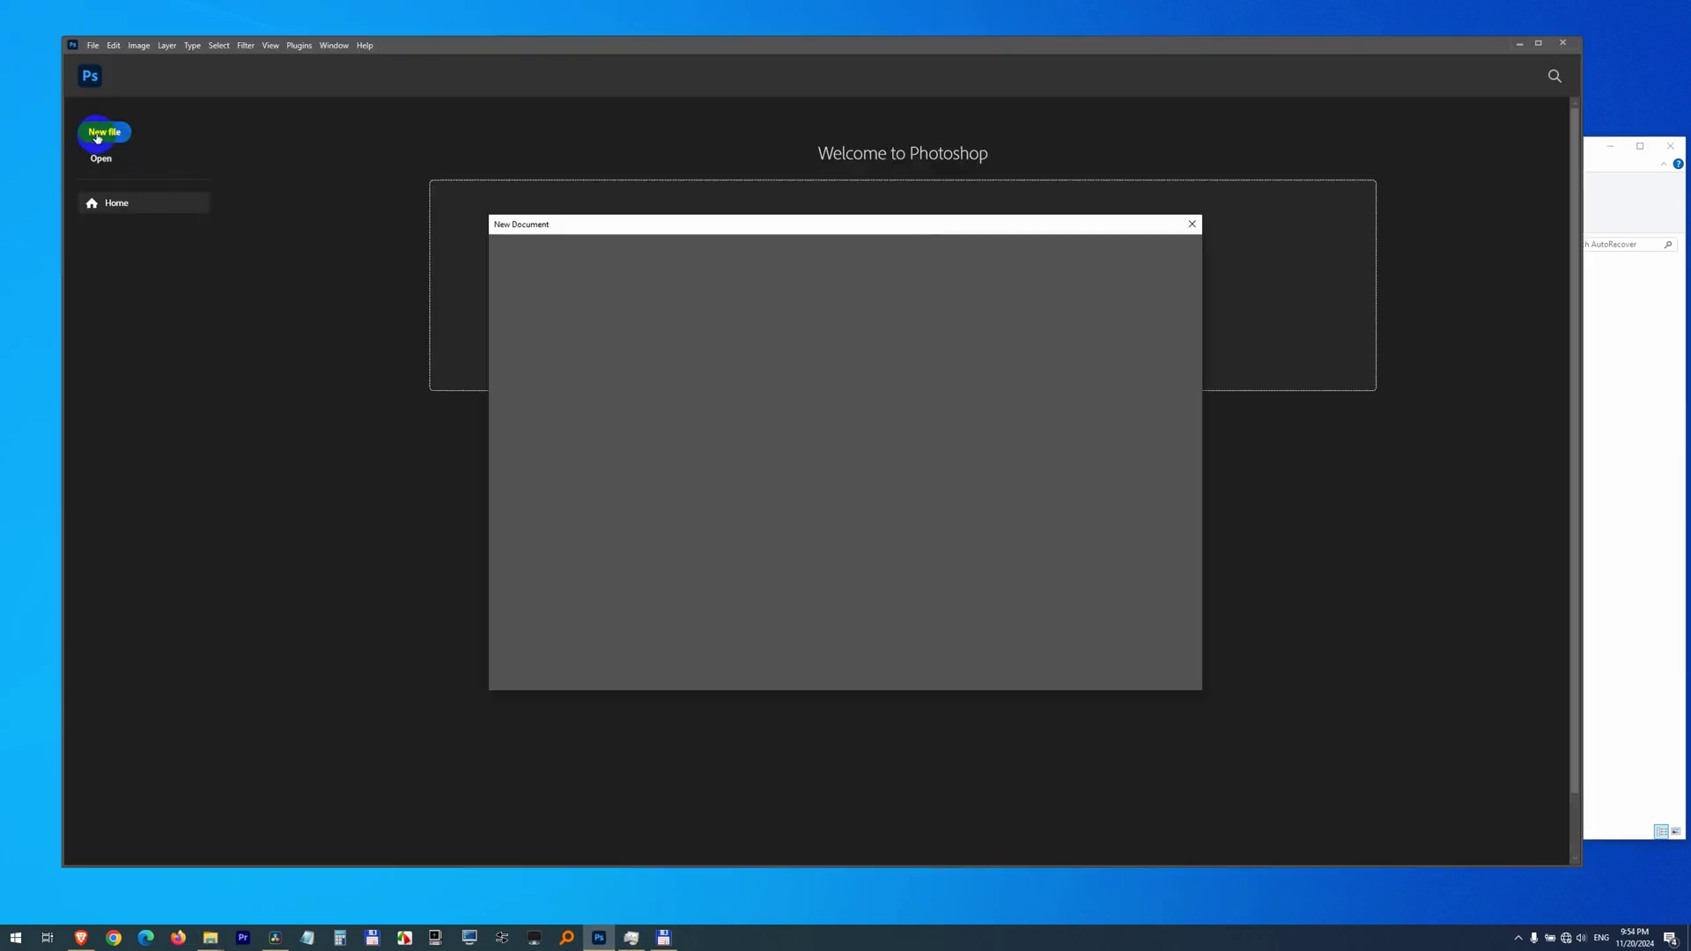
pyautogui.click(1102, 660)
pyautogui.press('t')
pyautogui.click(512, 288)
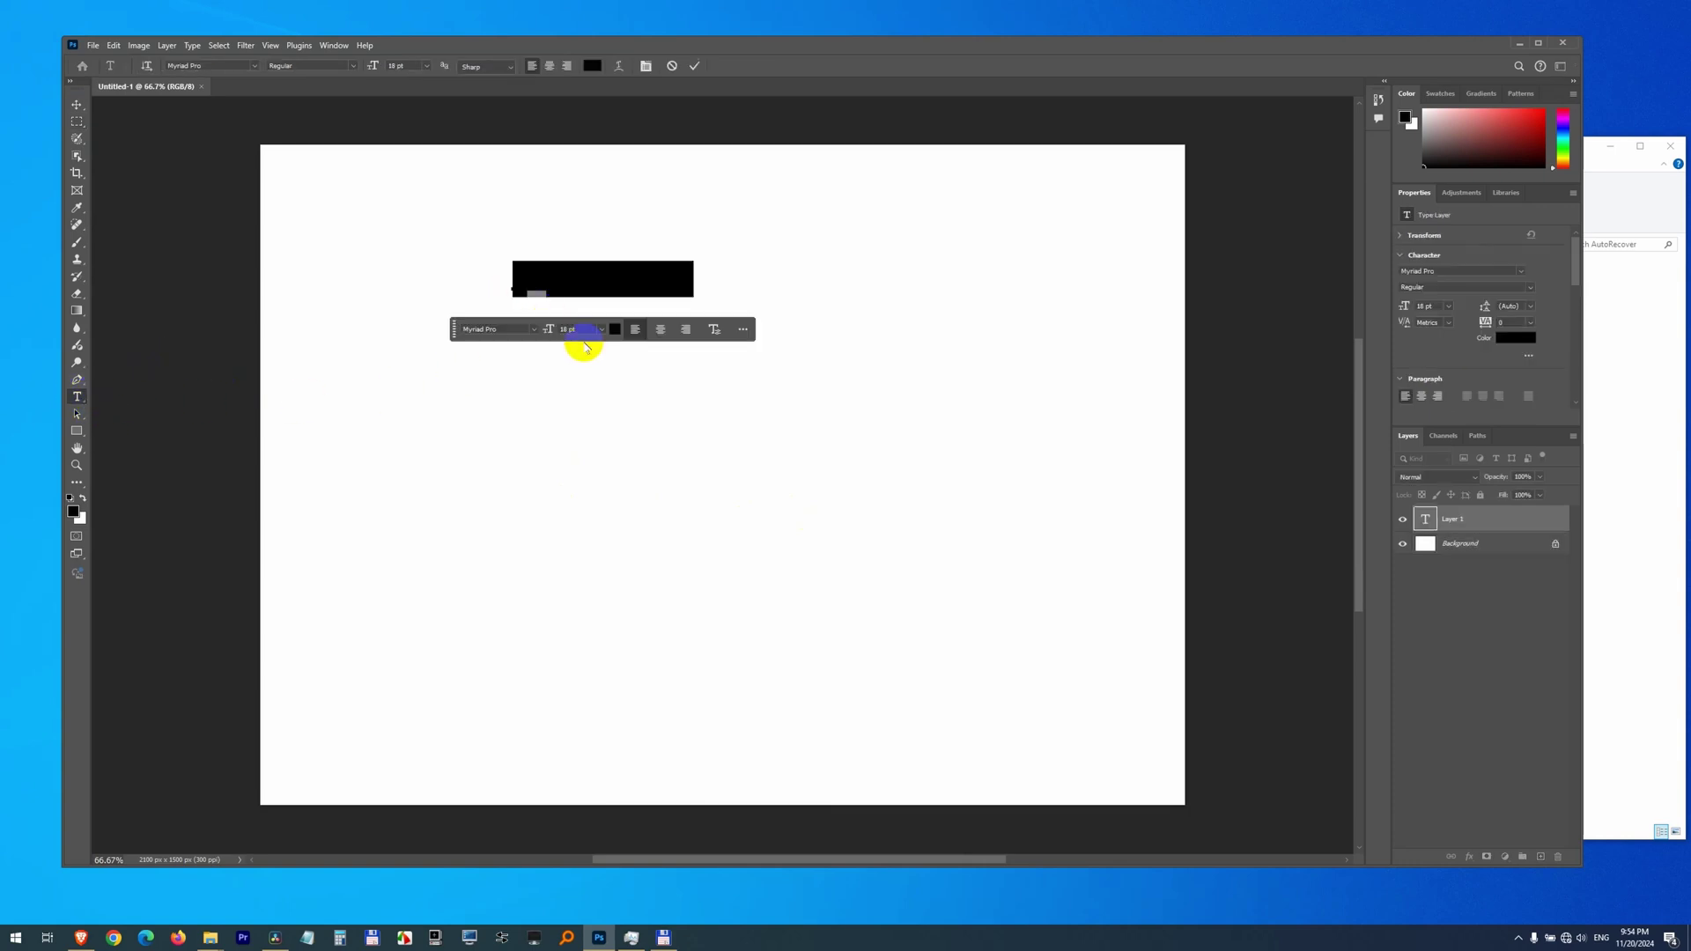
pyautogui.write('test')
pyautogui.click(692, 66)
pyautogui.doubleClick(691, 42)
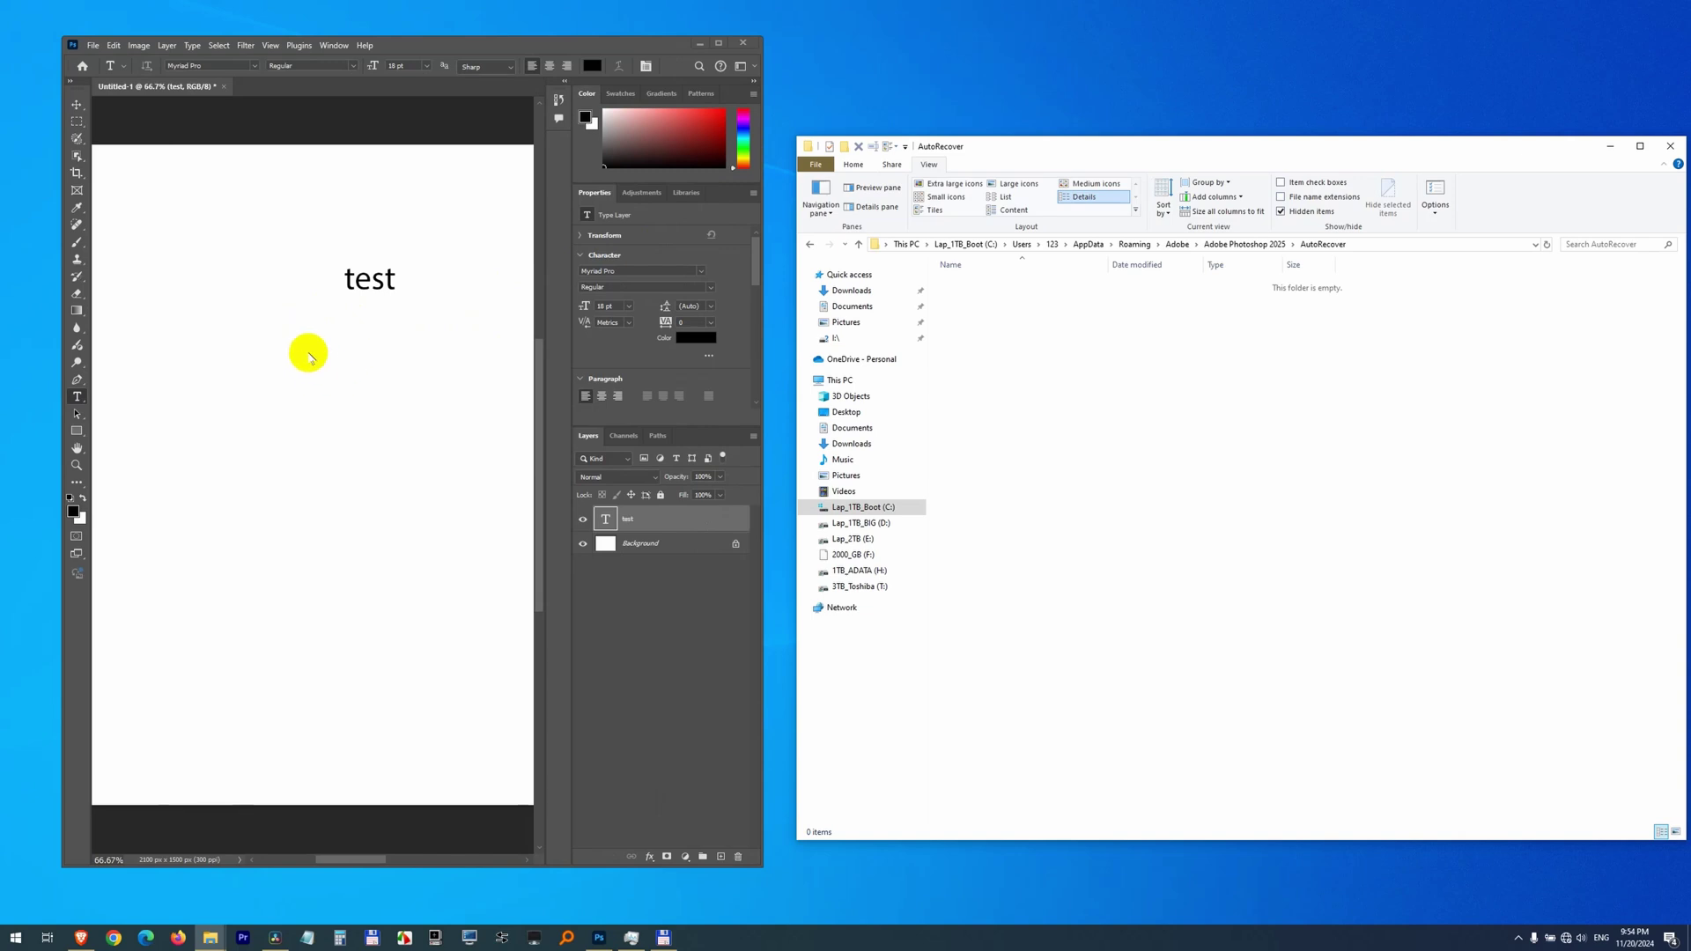
pyautogui.click(212, 107)
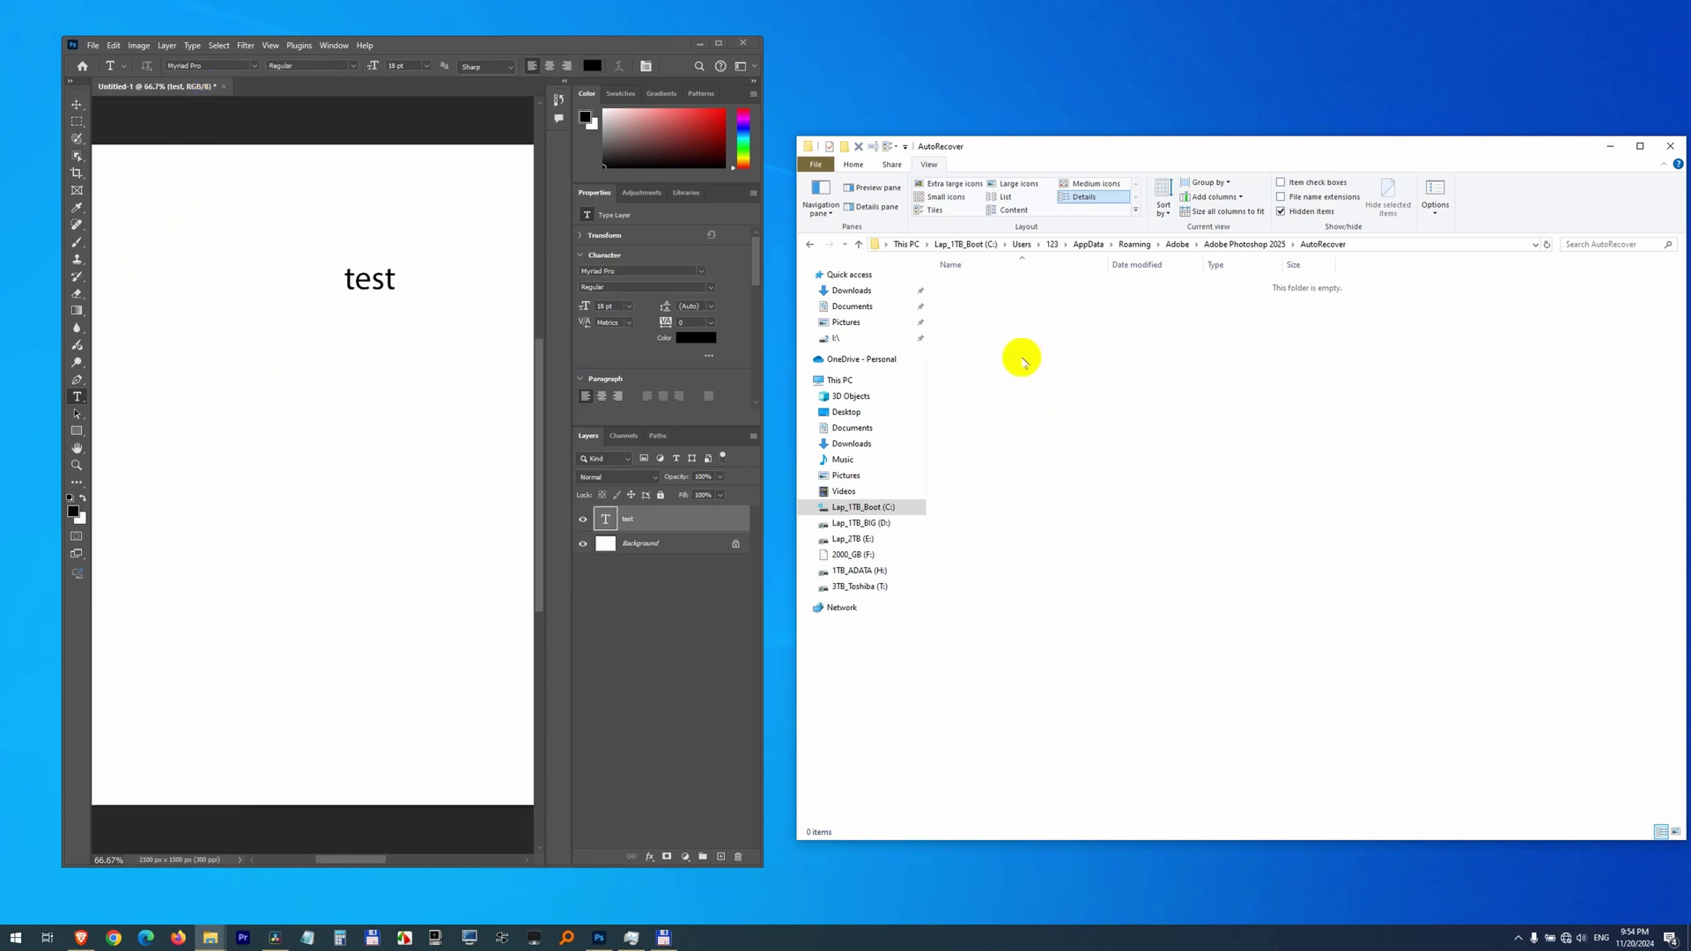
# Widen Explorer's Name column to reveal the full name of the 379 KB .psb backup.
pyautogui.moveTo(1627, 941)
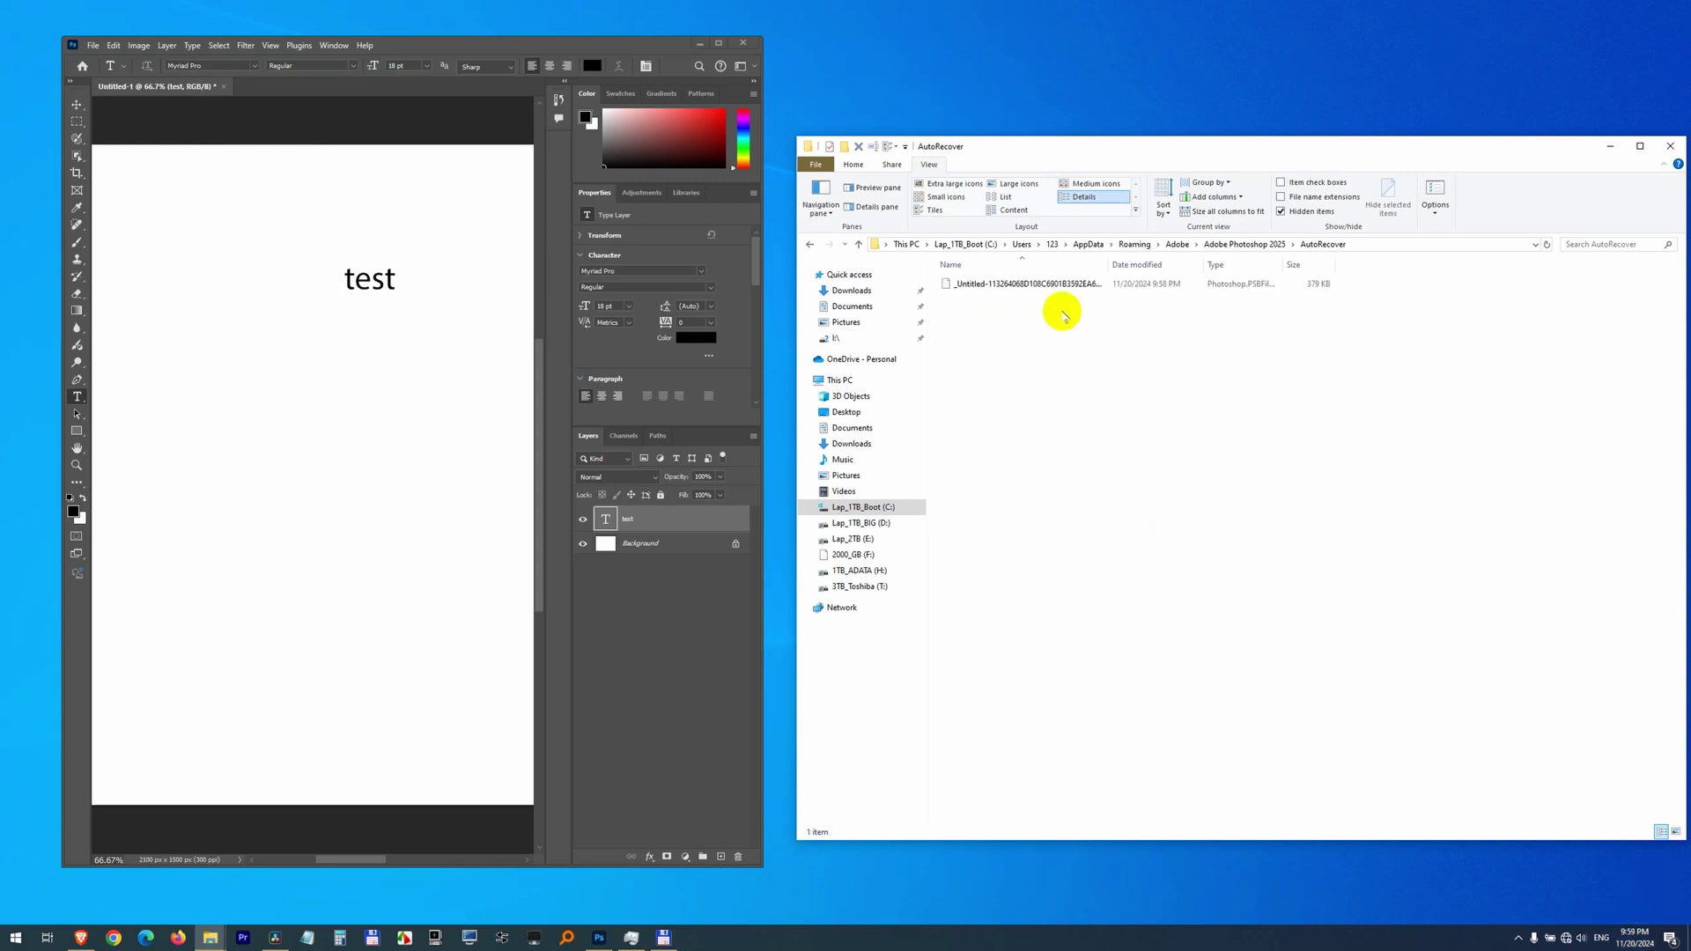
pyautogui.moveTo(1106, 264); pyautogui.dragTo(1211, 264)
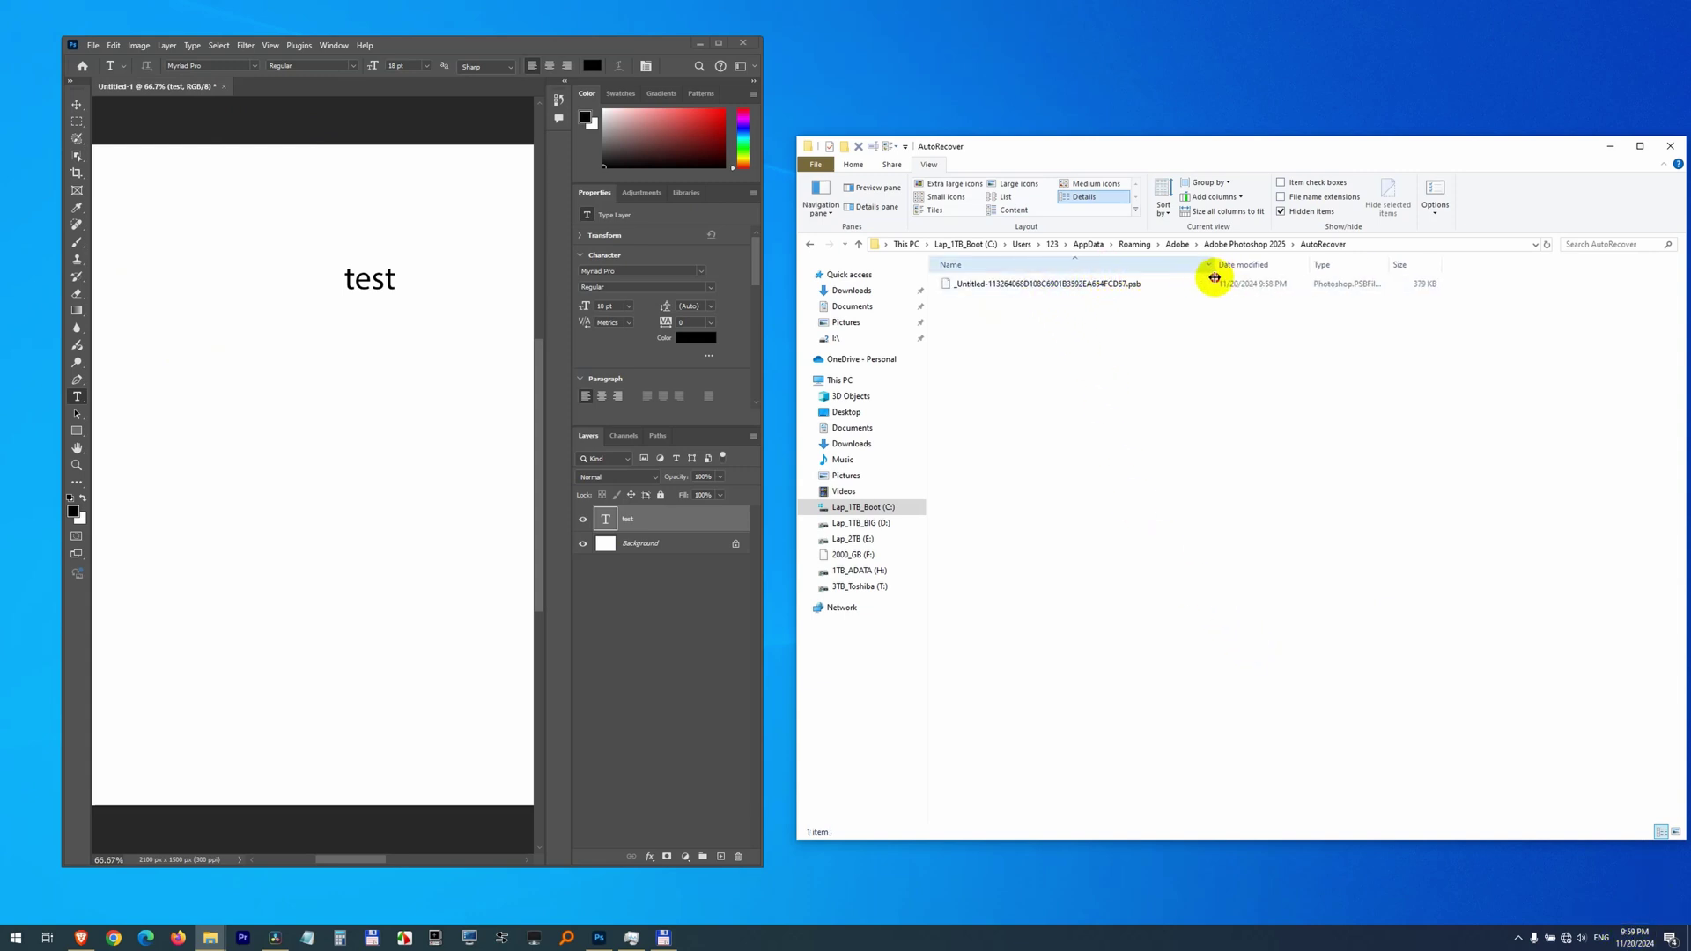
pyautogui.moveTo(1138, 287)
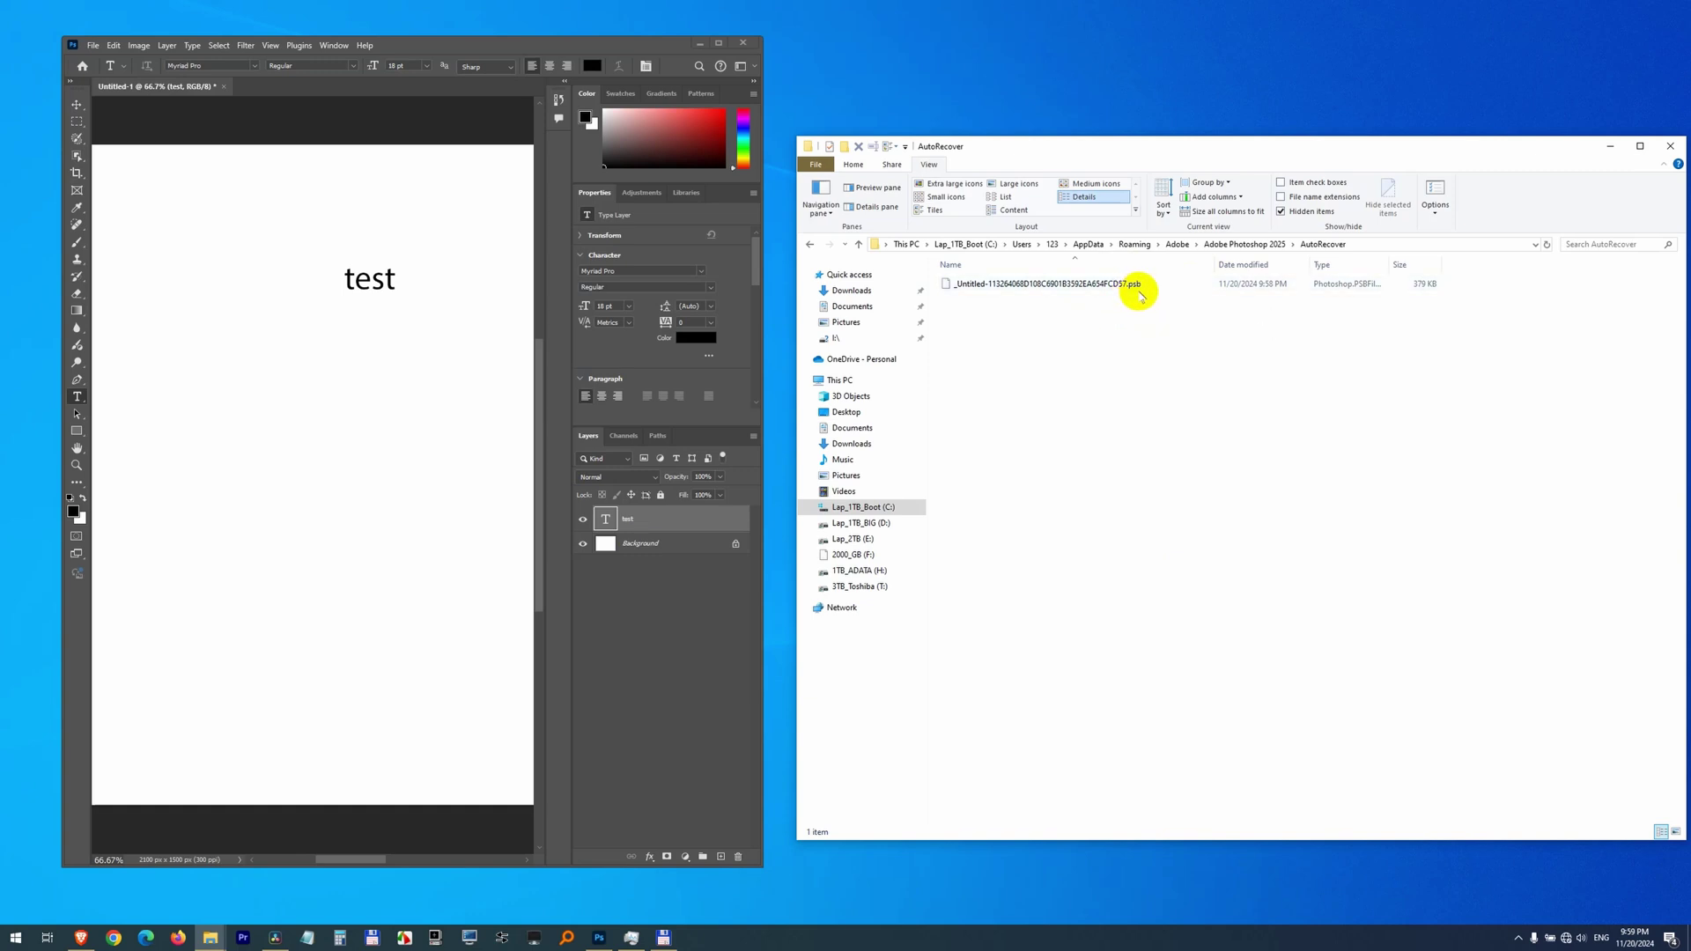
pyautogui.click(800, 60)
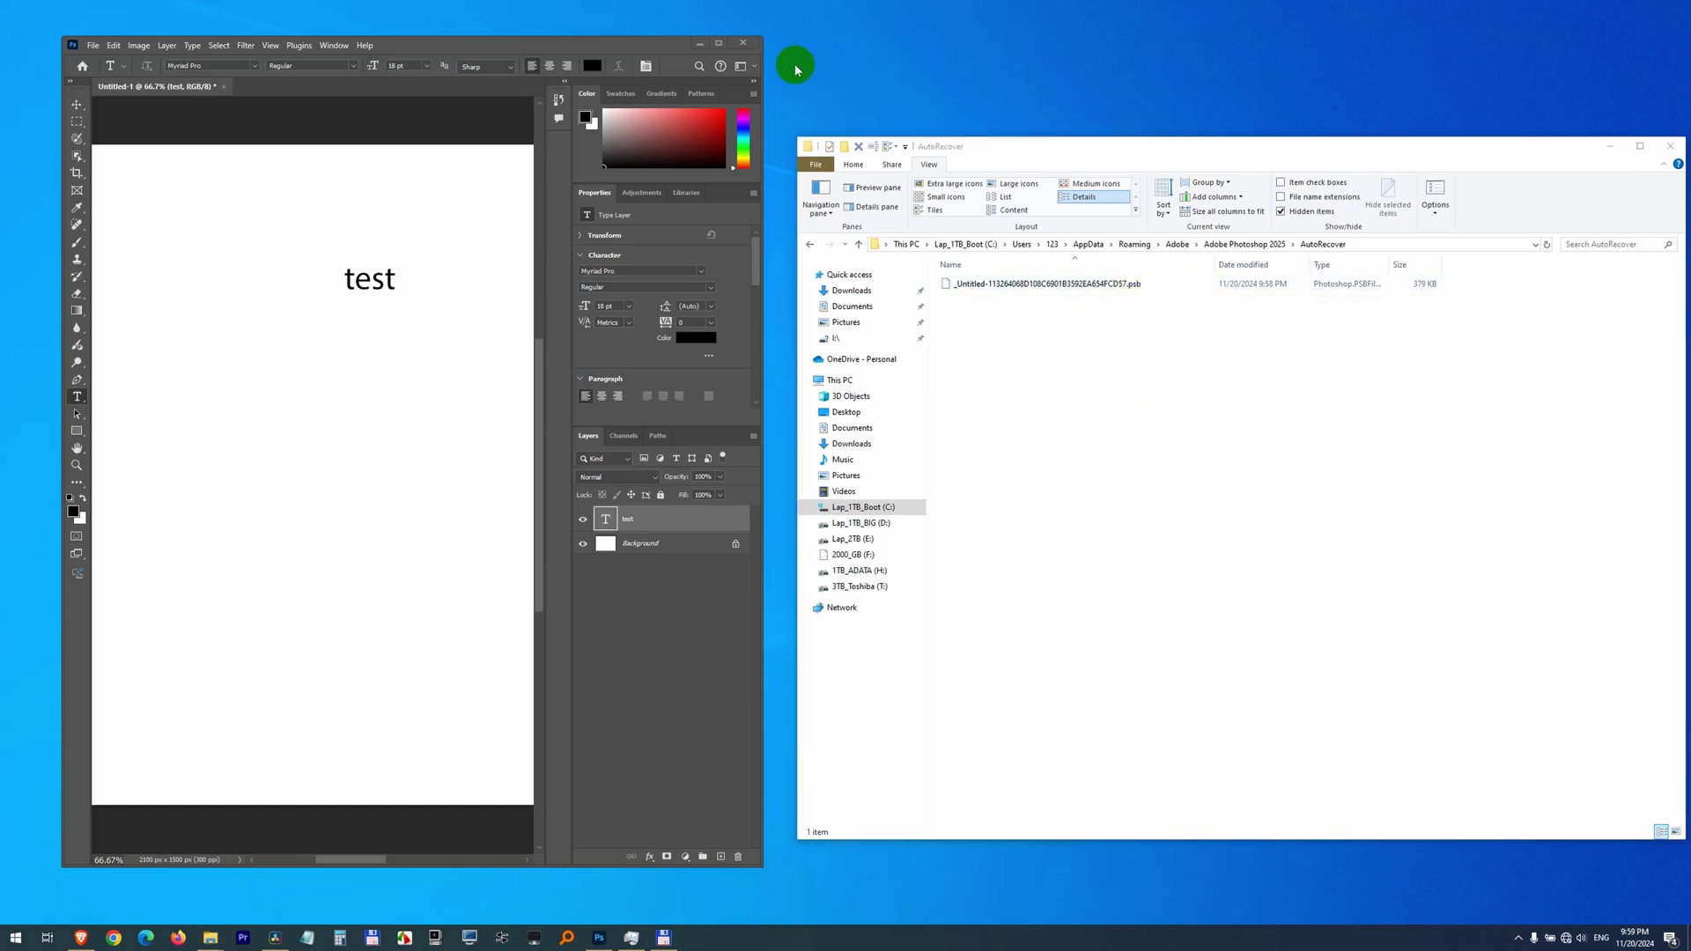
# Close Photoshop without saving the test document, then relaunch it.
pyautogui.click(744, 46)
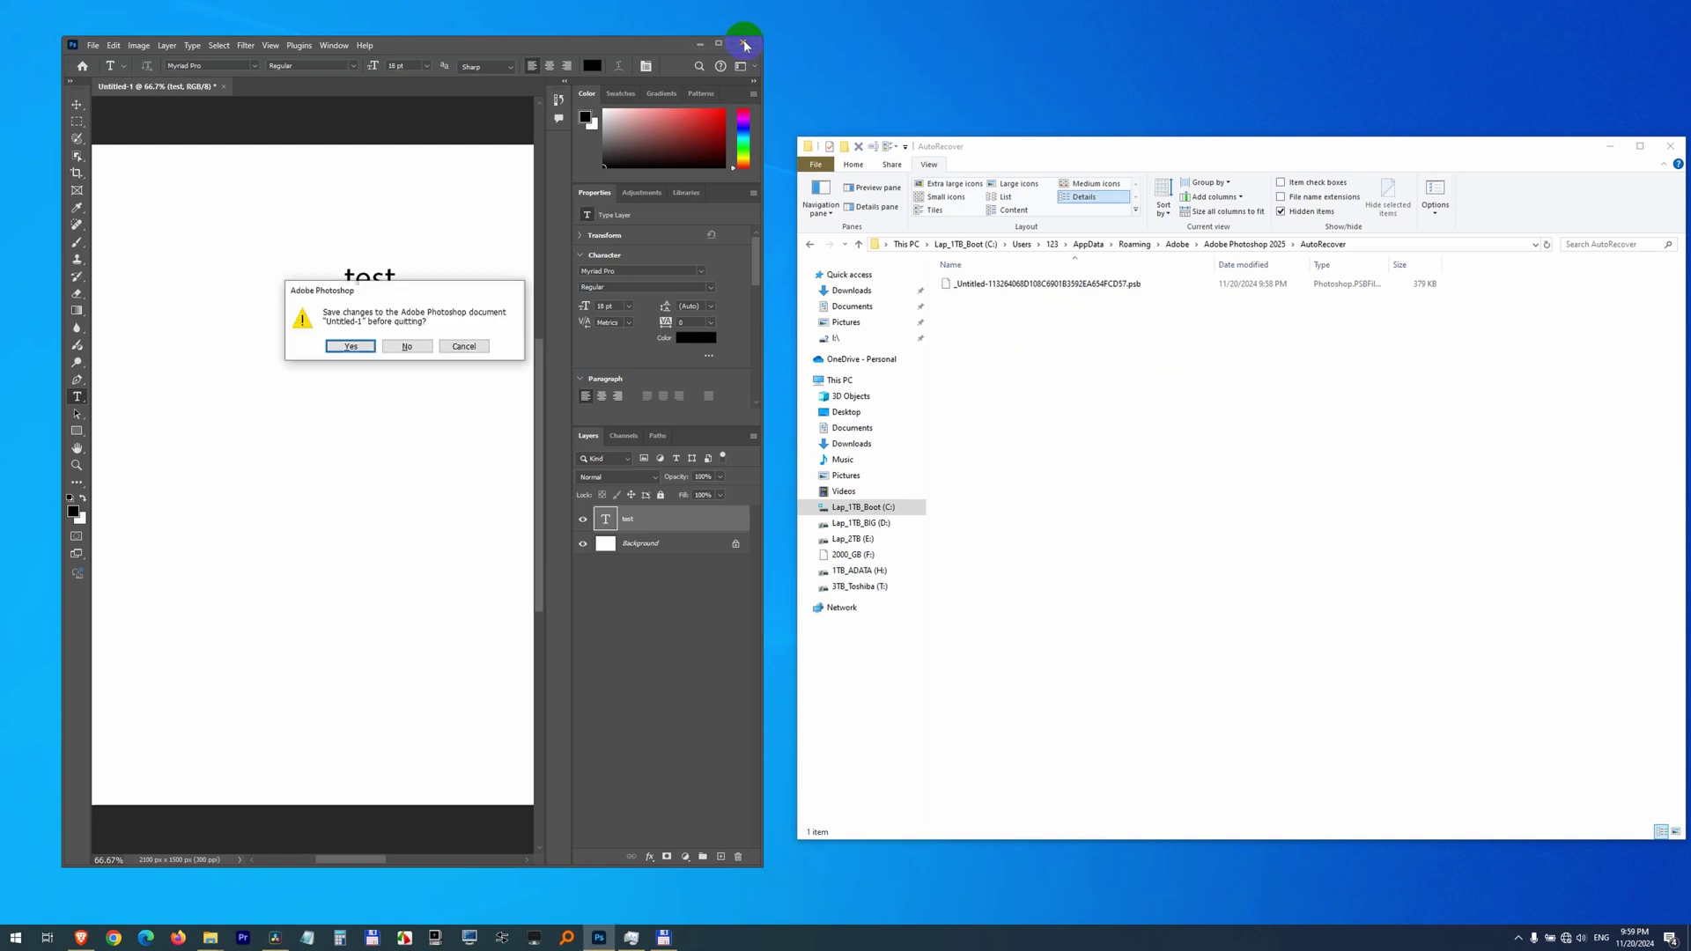
pyautogui.click(409, 346)
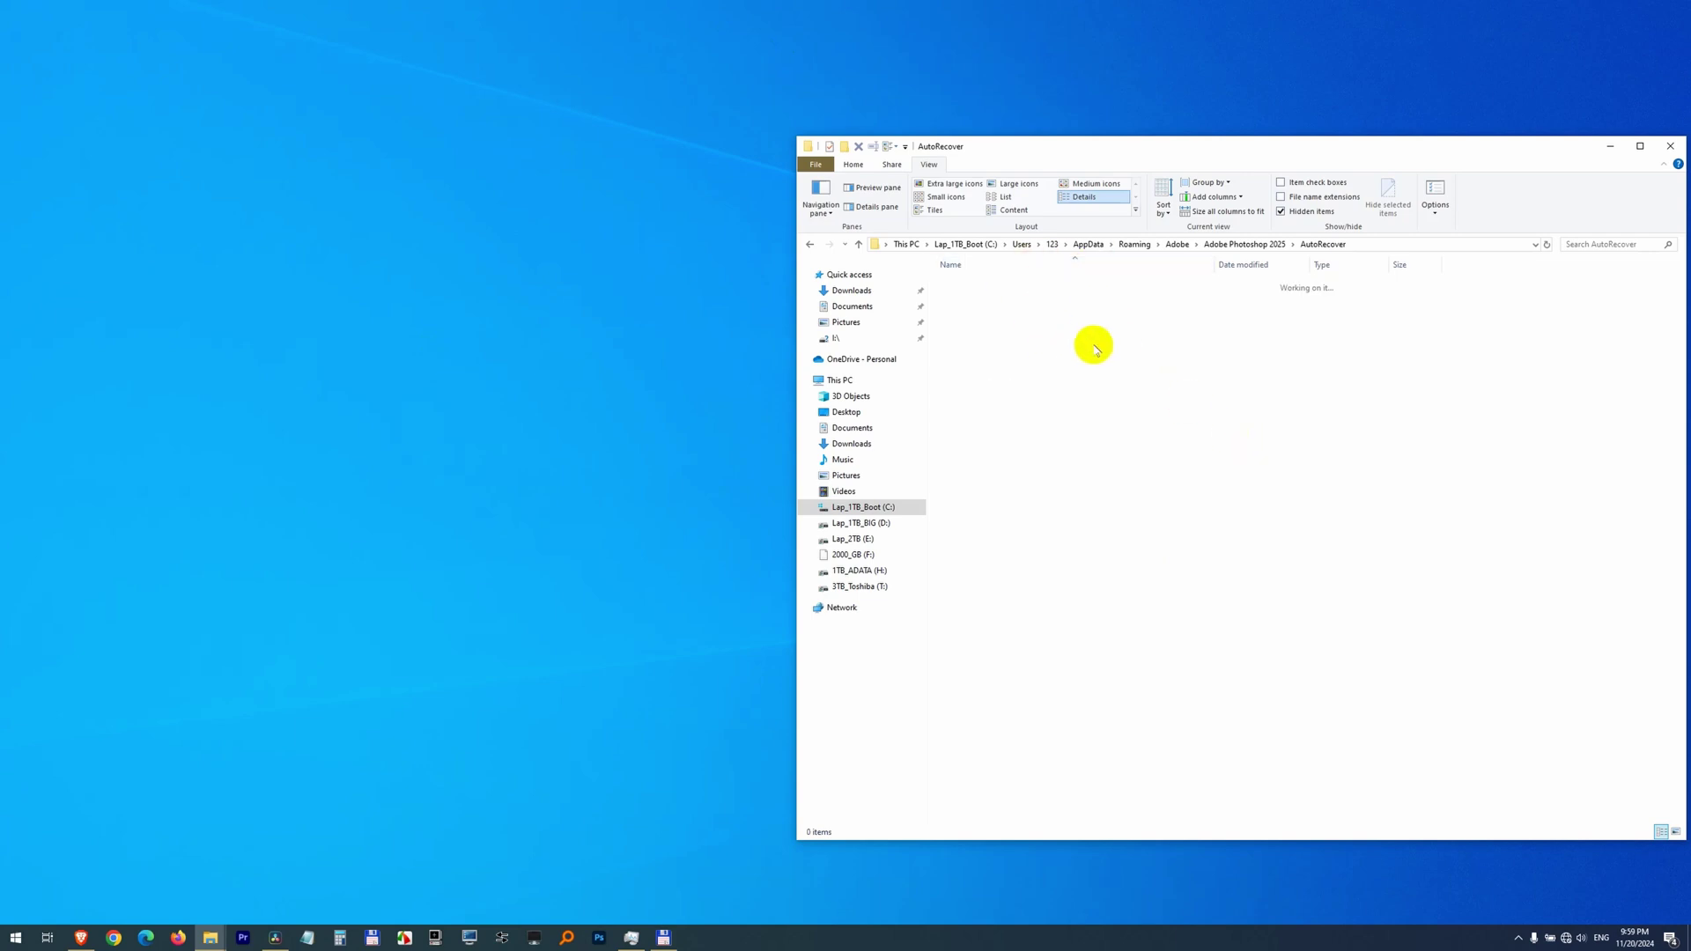
pyautogui.click(600, 939)
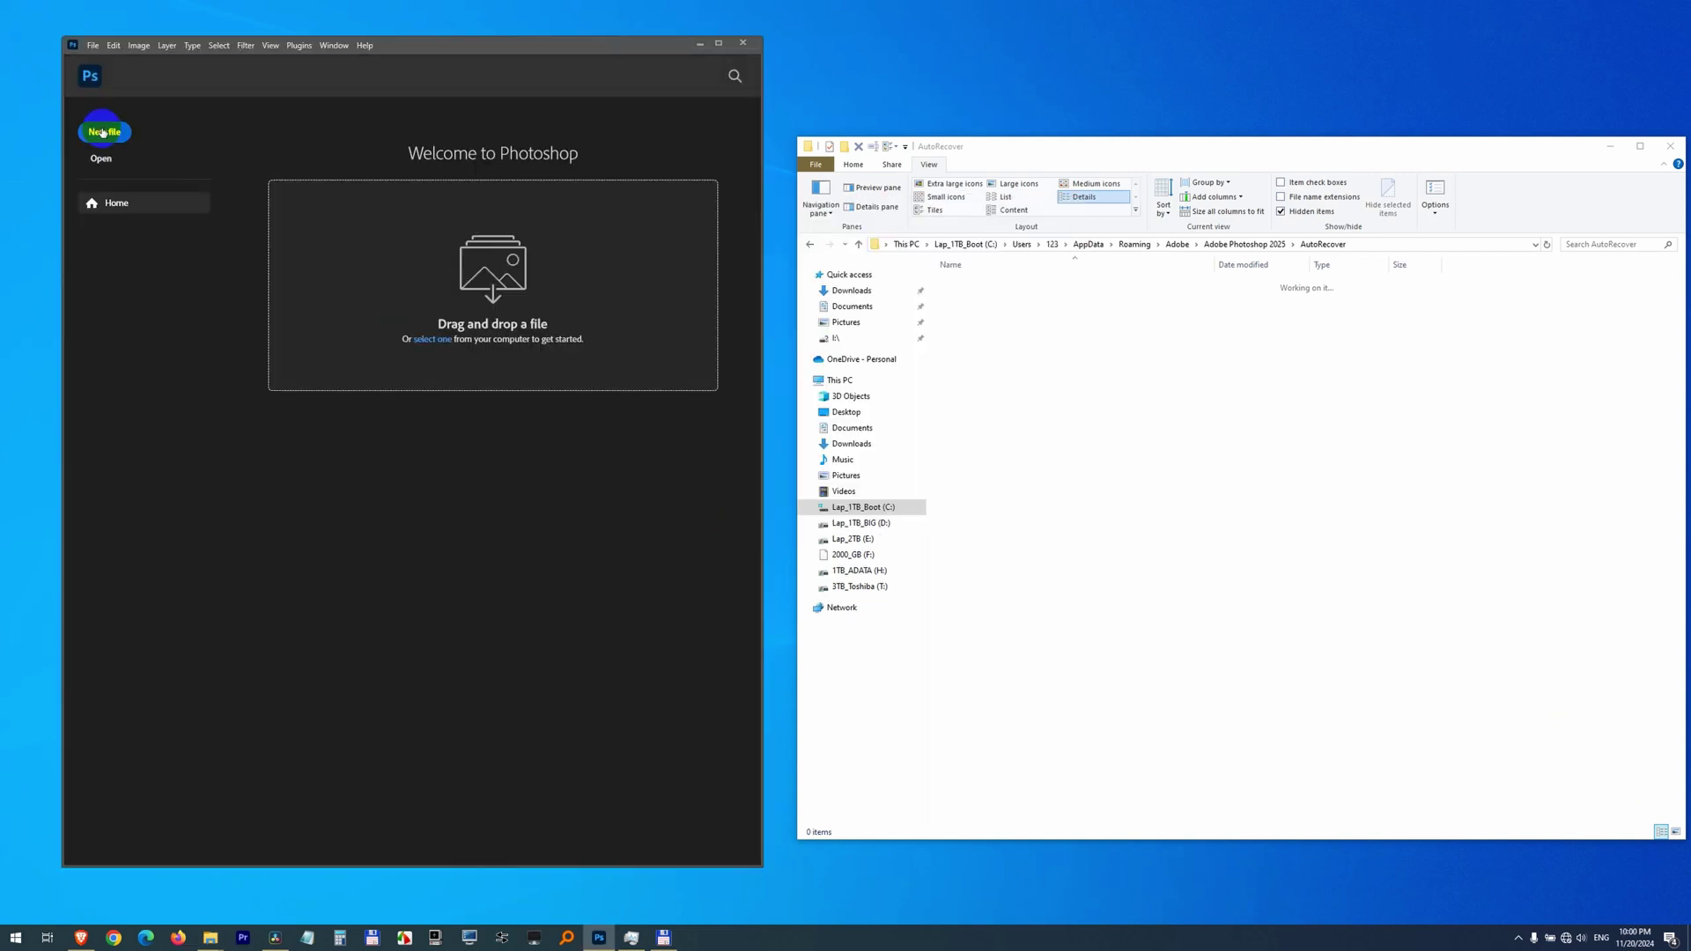
# Create a default-size blank document and add a committed text layer reading 'test'.
pyautogui.click(103, 132)
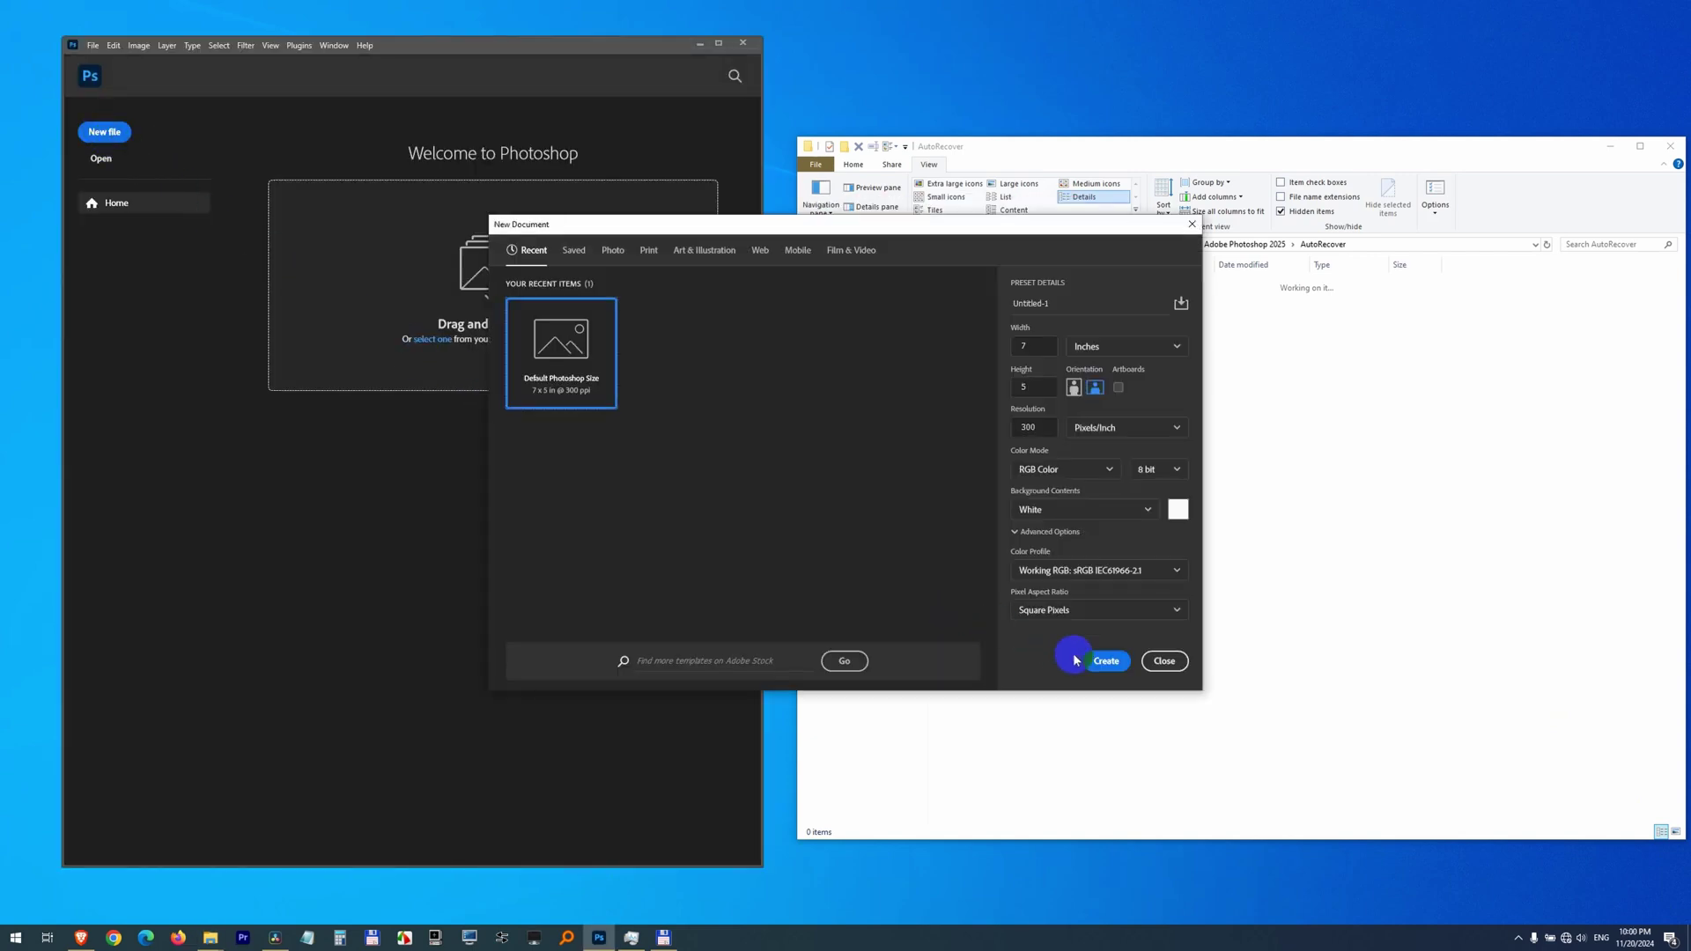
pyautogui.click(1079, 657)
pyautogui.click(213, 445)
pyautogui.write('test')
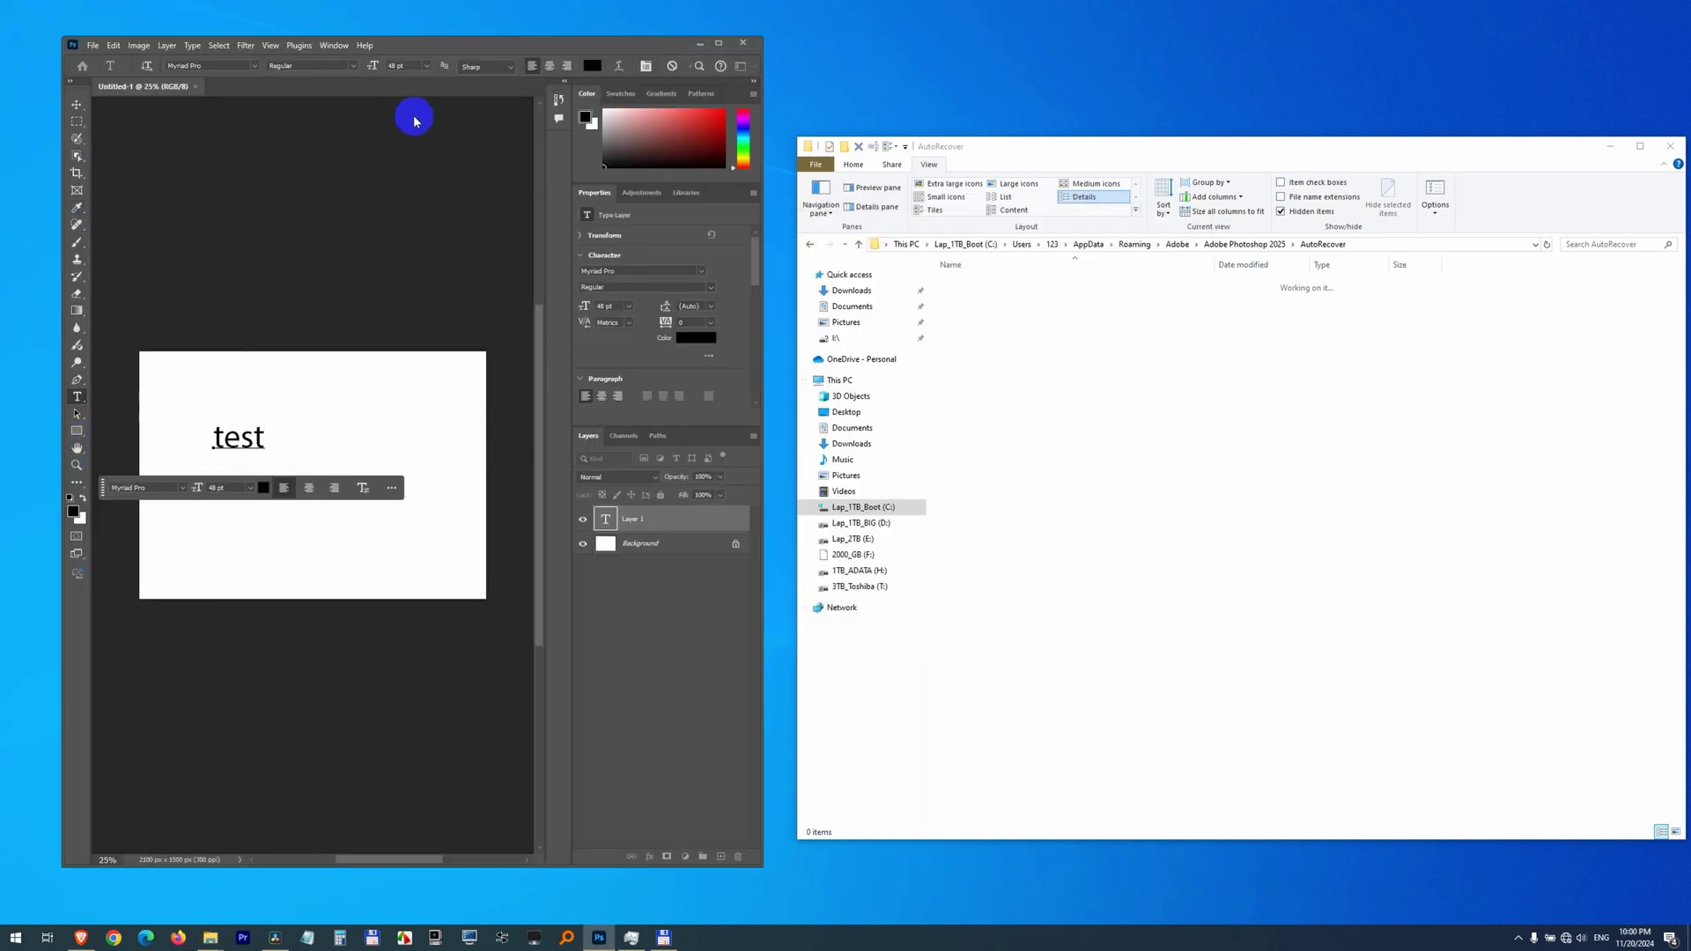
pyautogui.click(134, 123)
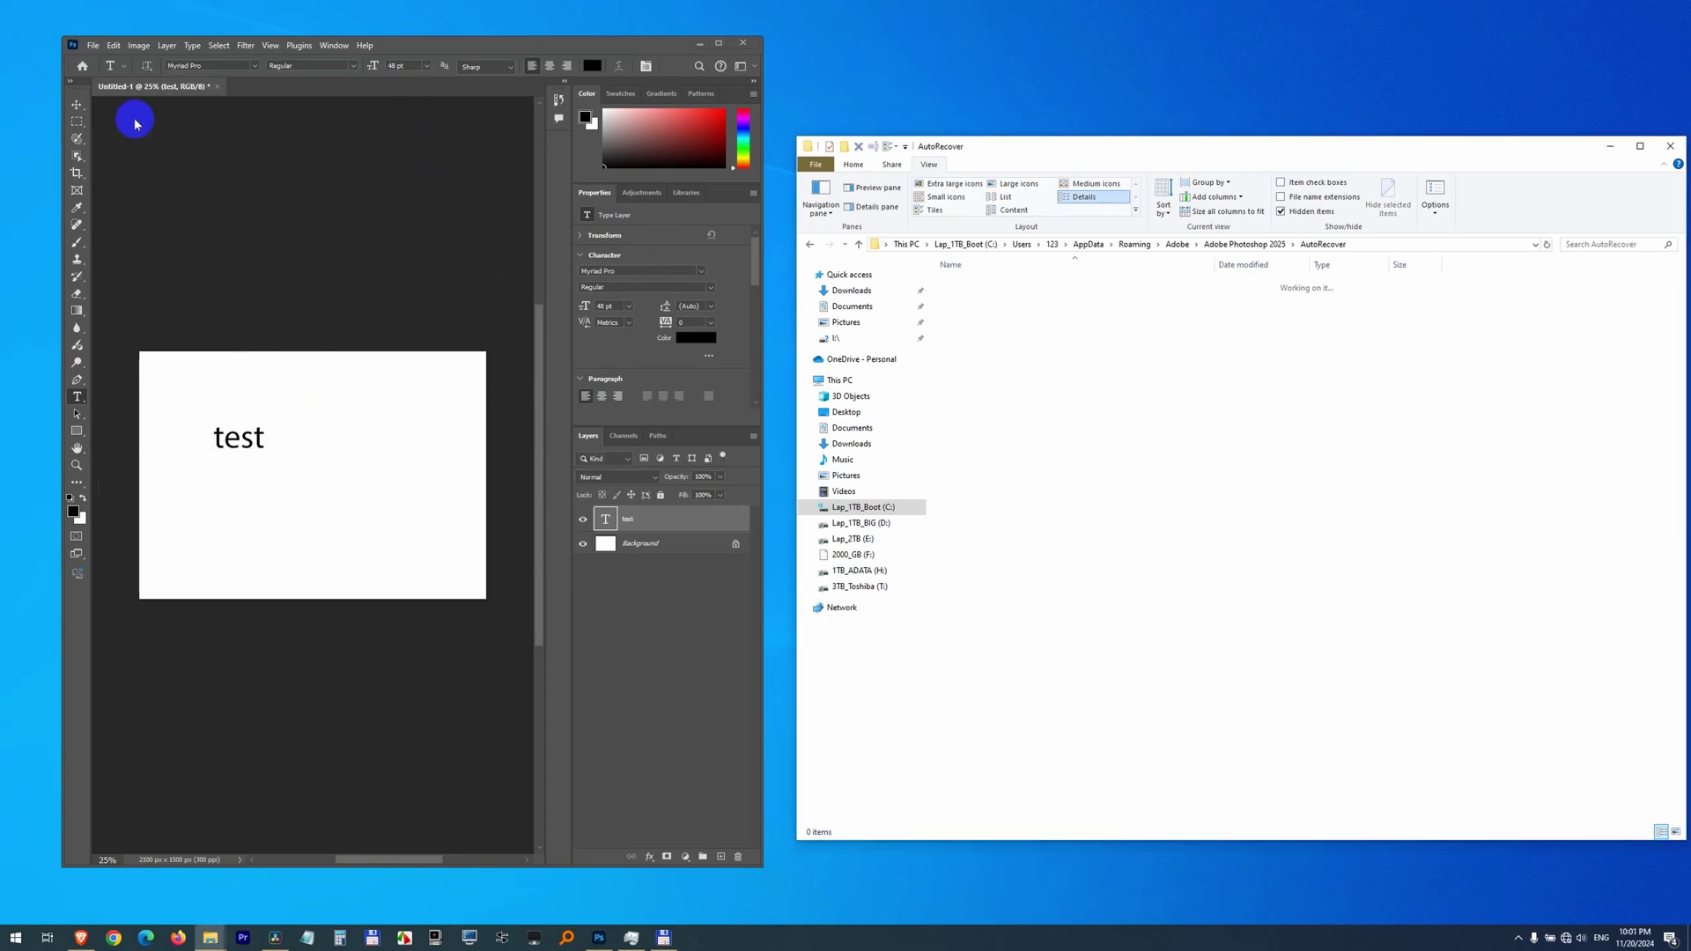
pyautogui.click(92, 47)
# Save the document to the Desktop as Untitled-1.psd, accepting the Photoshop Format Options.
pyautogui.click(145, 204)
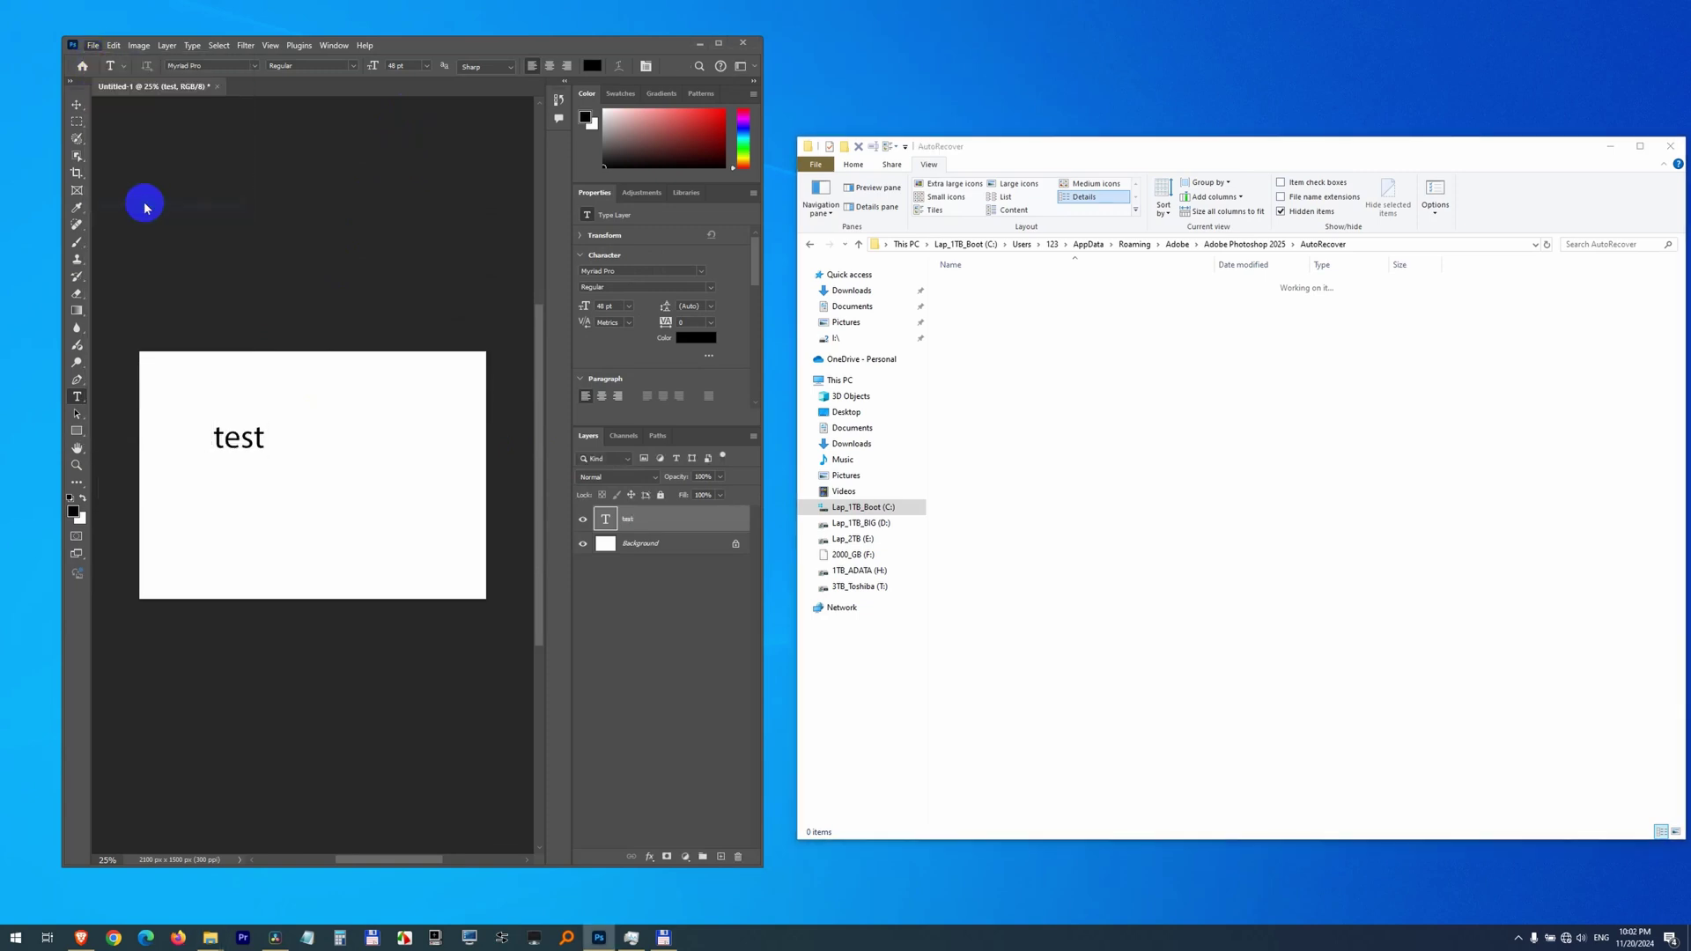
pyautogui.click(115, 256)
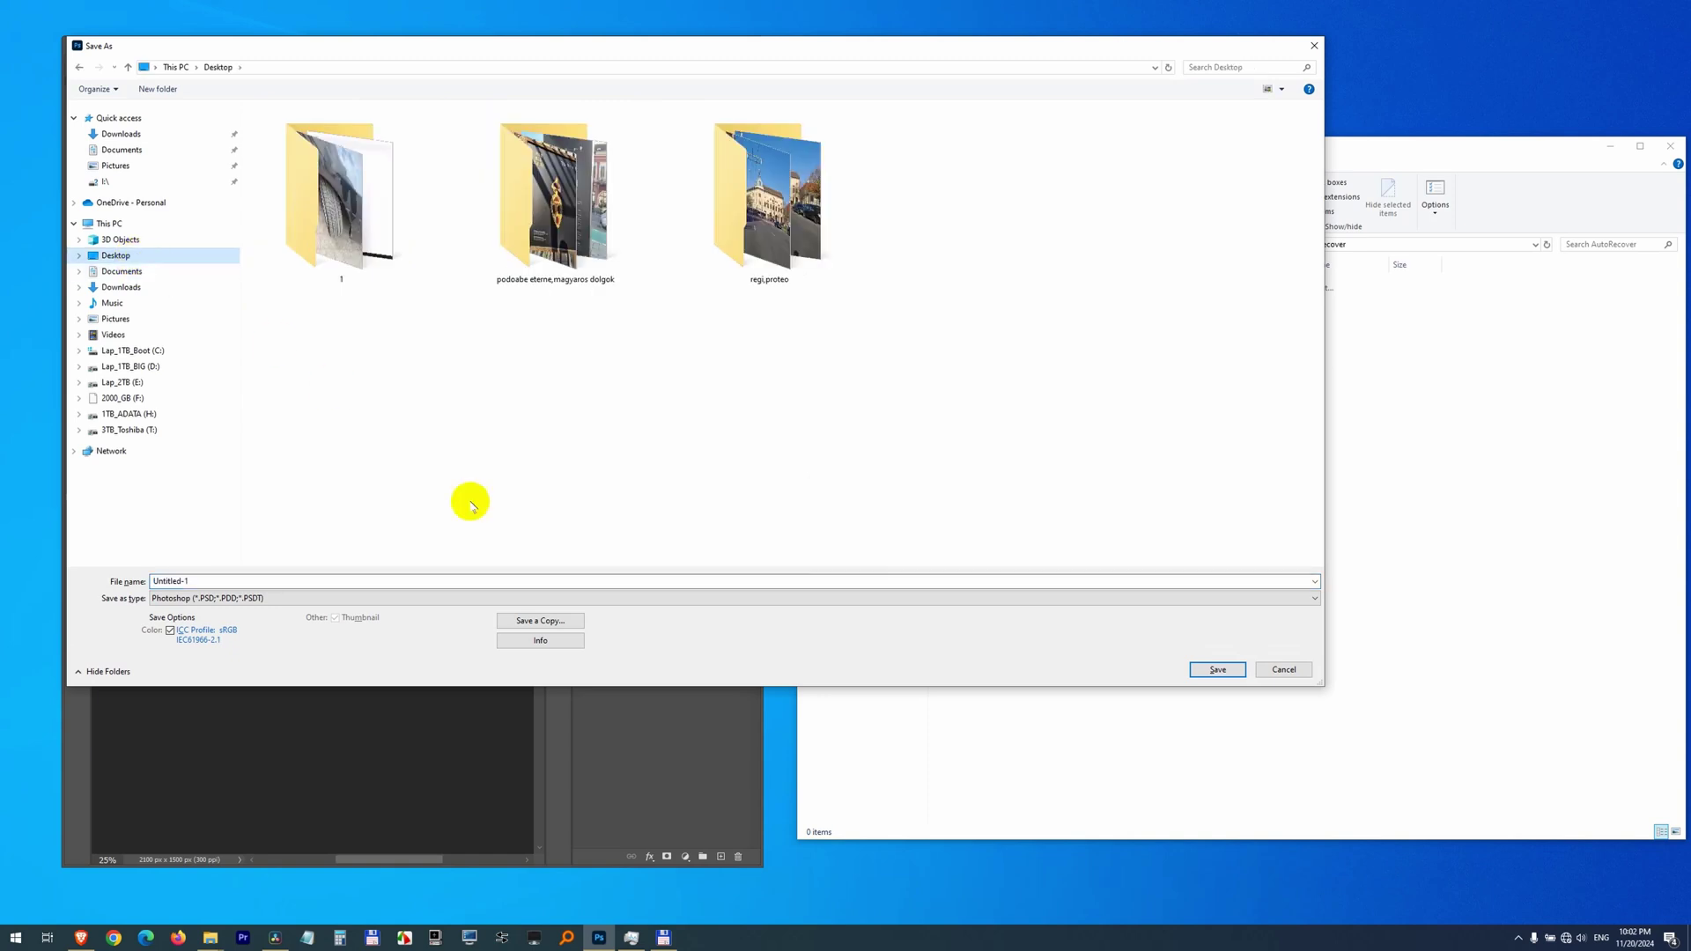
pyautogui.click(1216, 671)
pyautogui.click(990, 277)
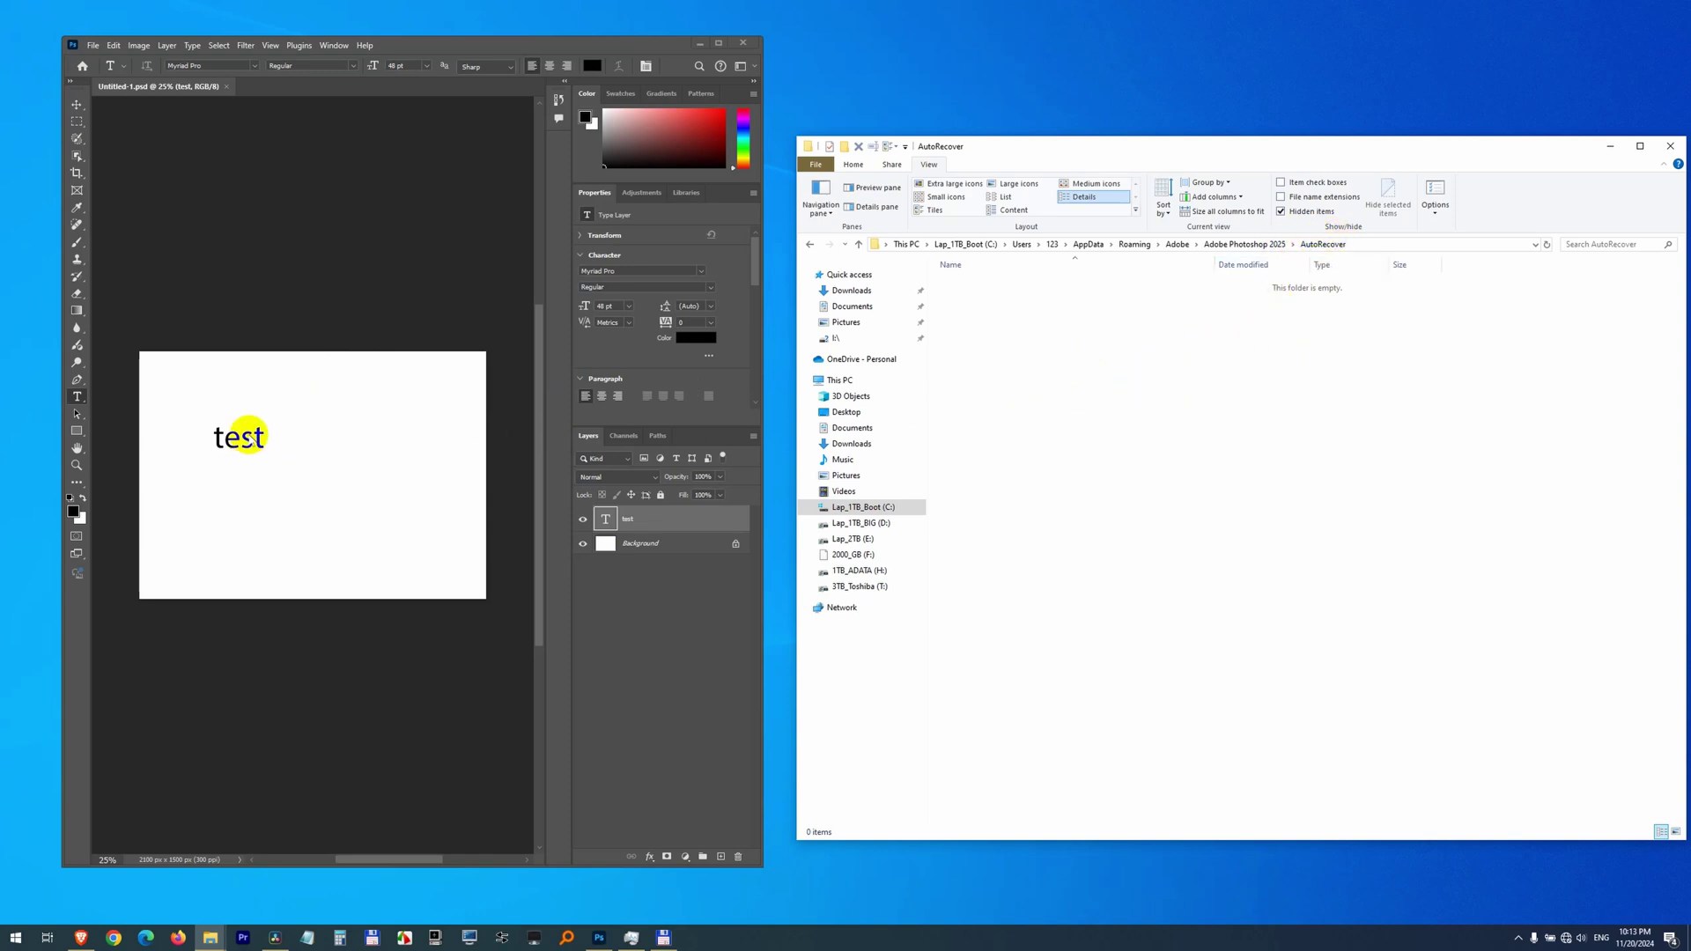
# Edit the text to 'tesxt', add a 'Lorem Ipsum' text layer, and move it up-left.
pyautogui.click(238, 436)
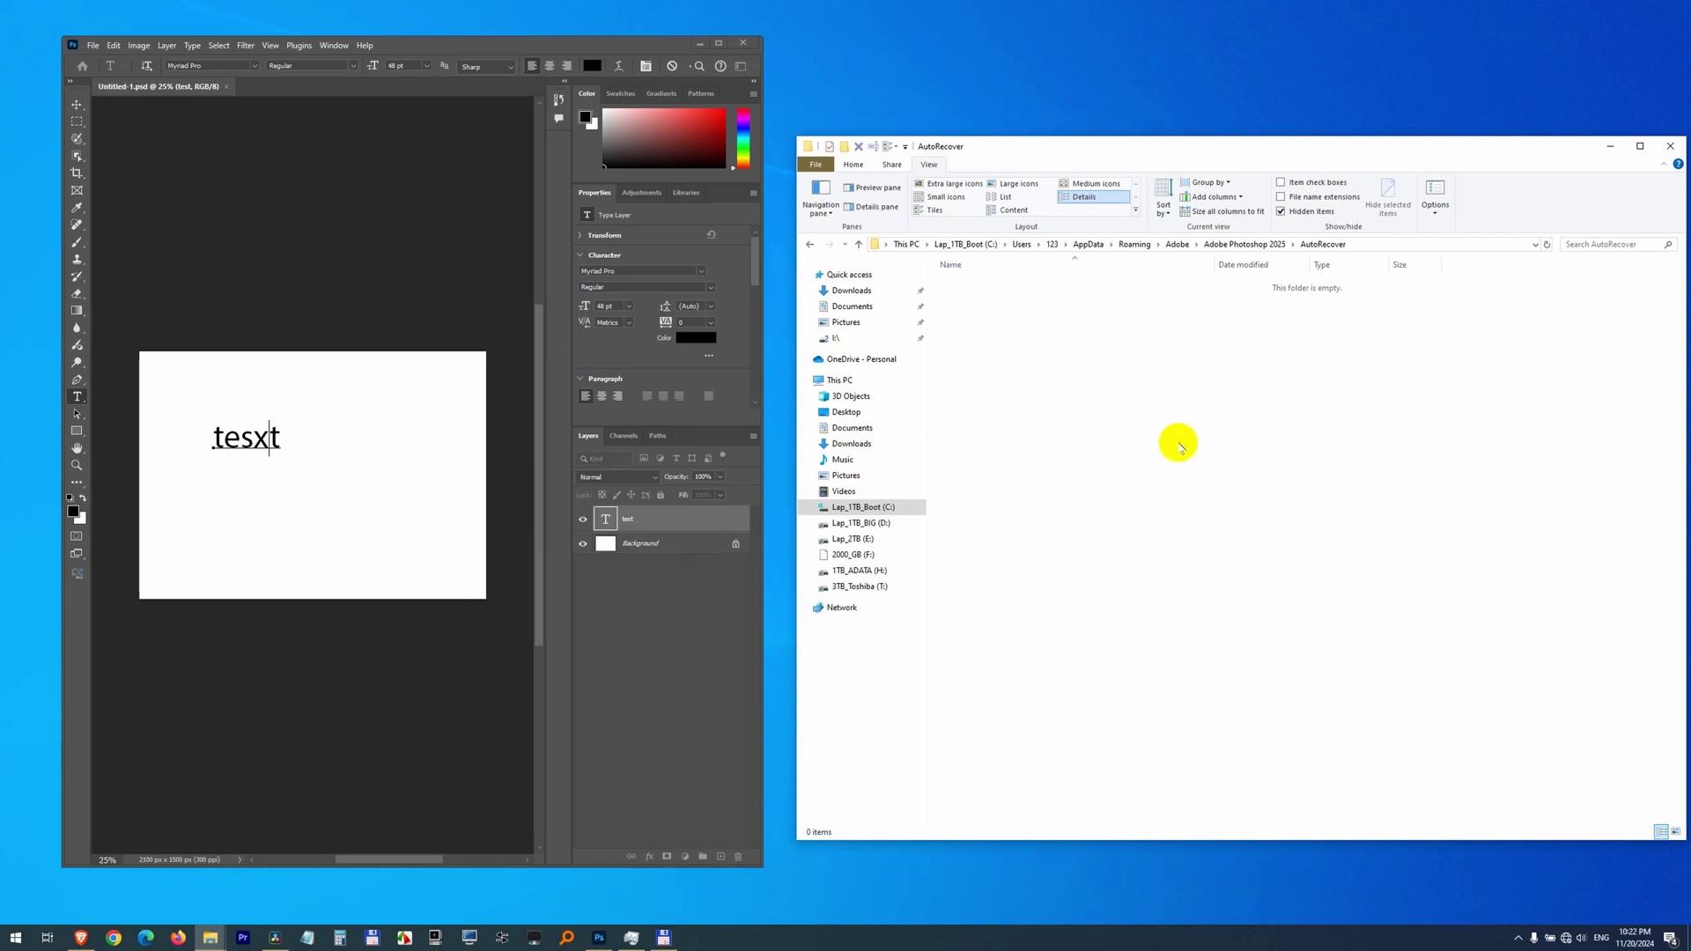
pyautogui.click(276, 438)
pyautogui.click(329, 520)
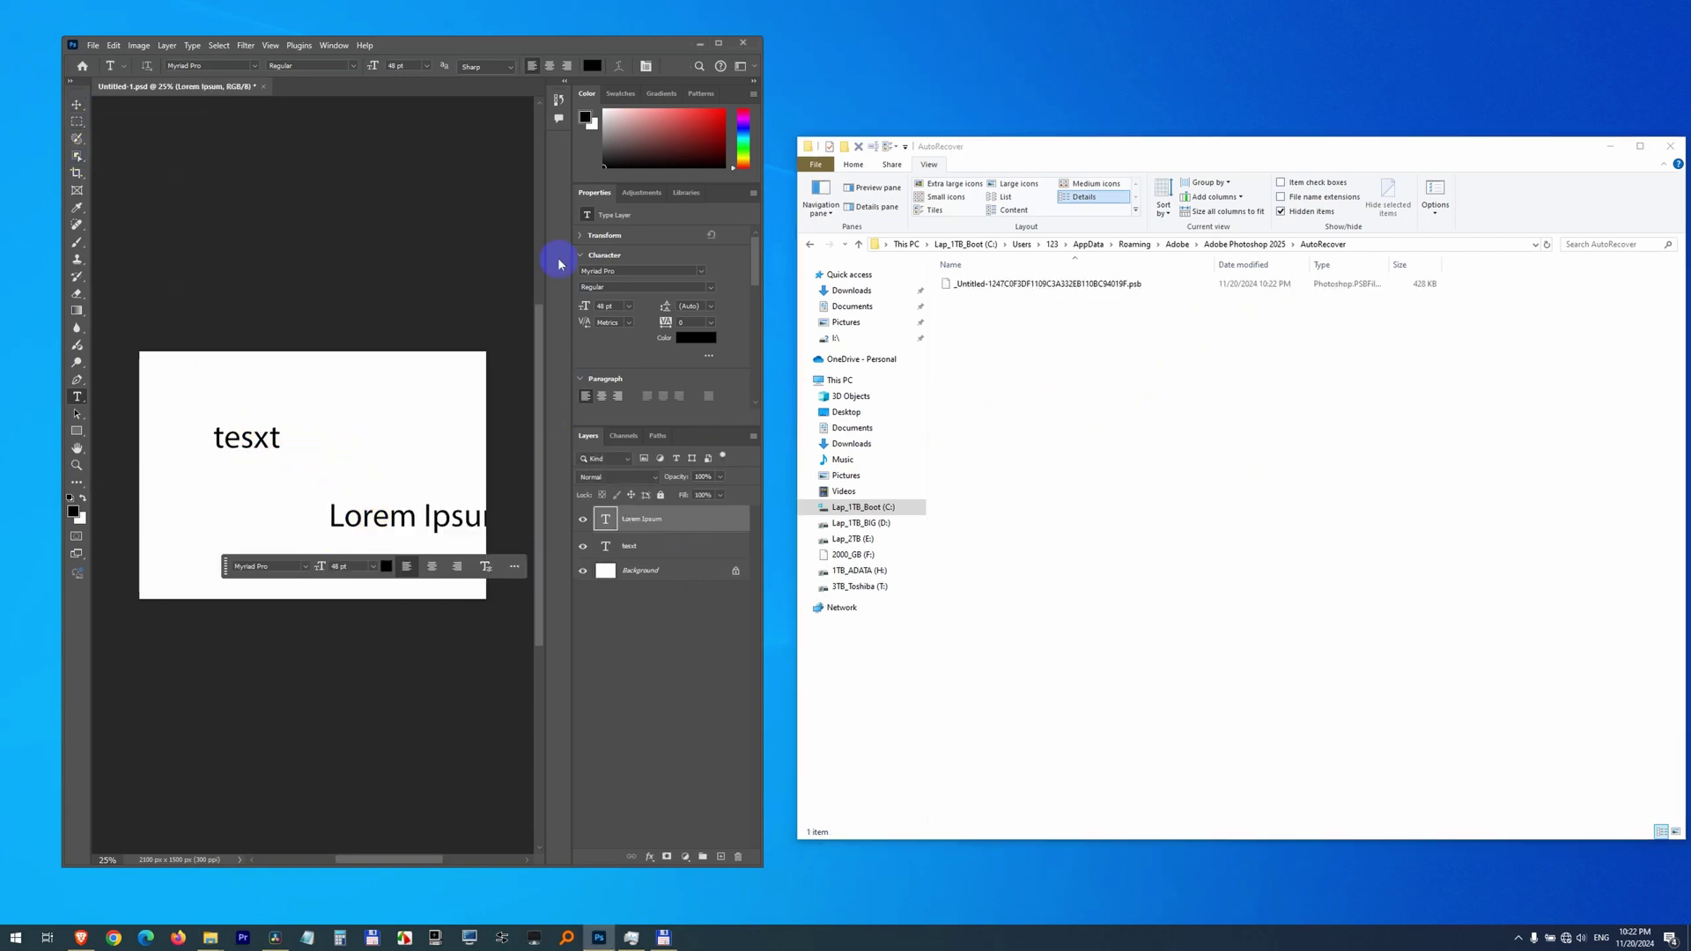
pyautogui.click(1135, 287)
pyautogui.click(604, 422)
pyautogui.click(76, 103)
pyautogui.moveTo(376, 509); pyautogui.dragTo(271, 493)
pyautogui.click(1075, 484)
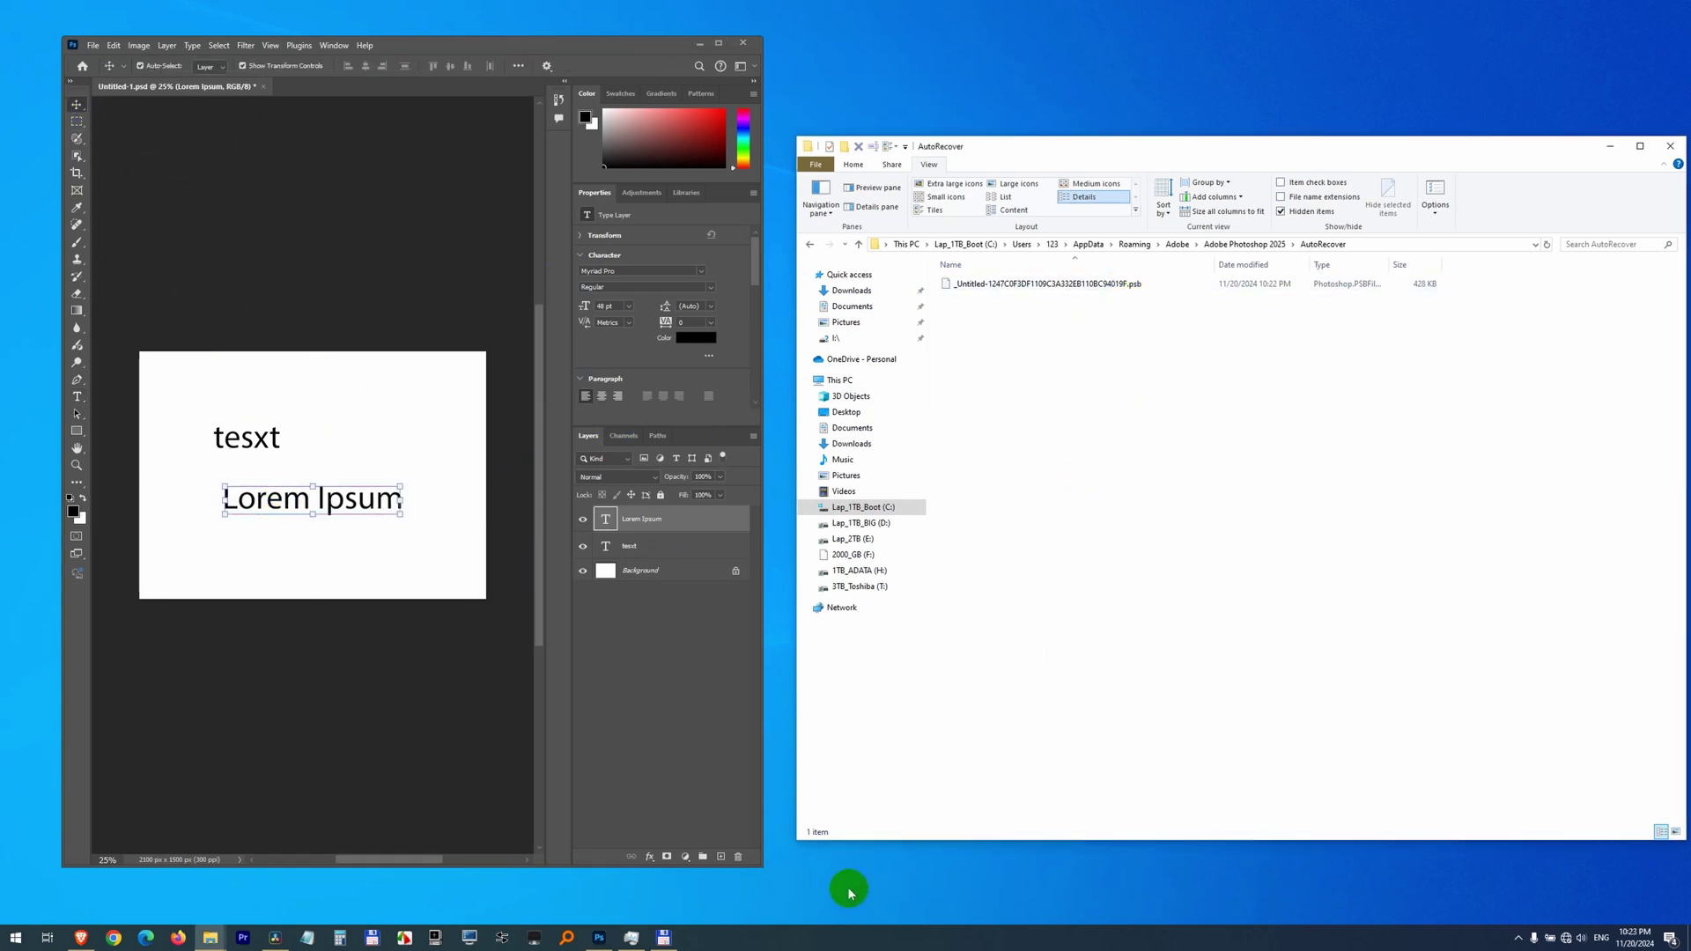
# Open Task Manager, select the Photoshop.exe process, and move the window lower.
pyautogui.rightClick(744, 934)
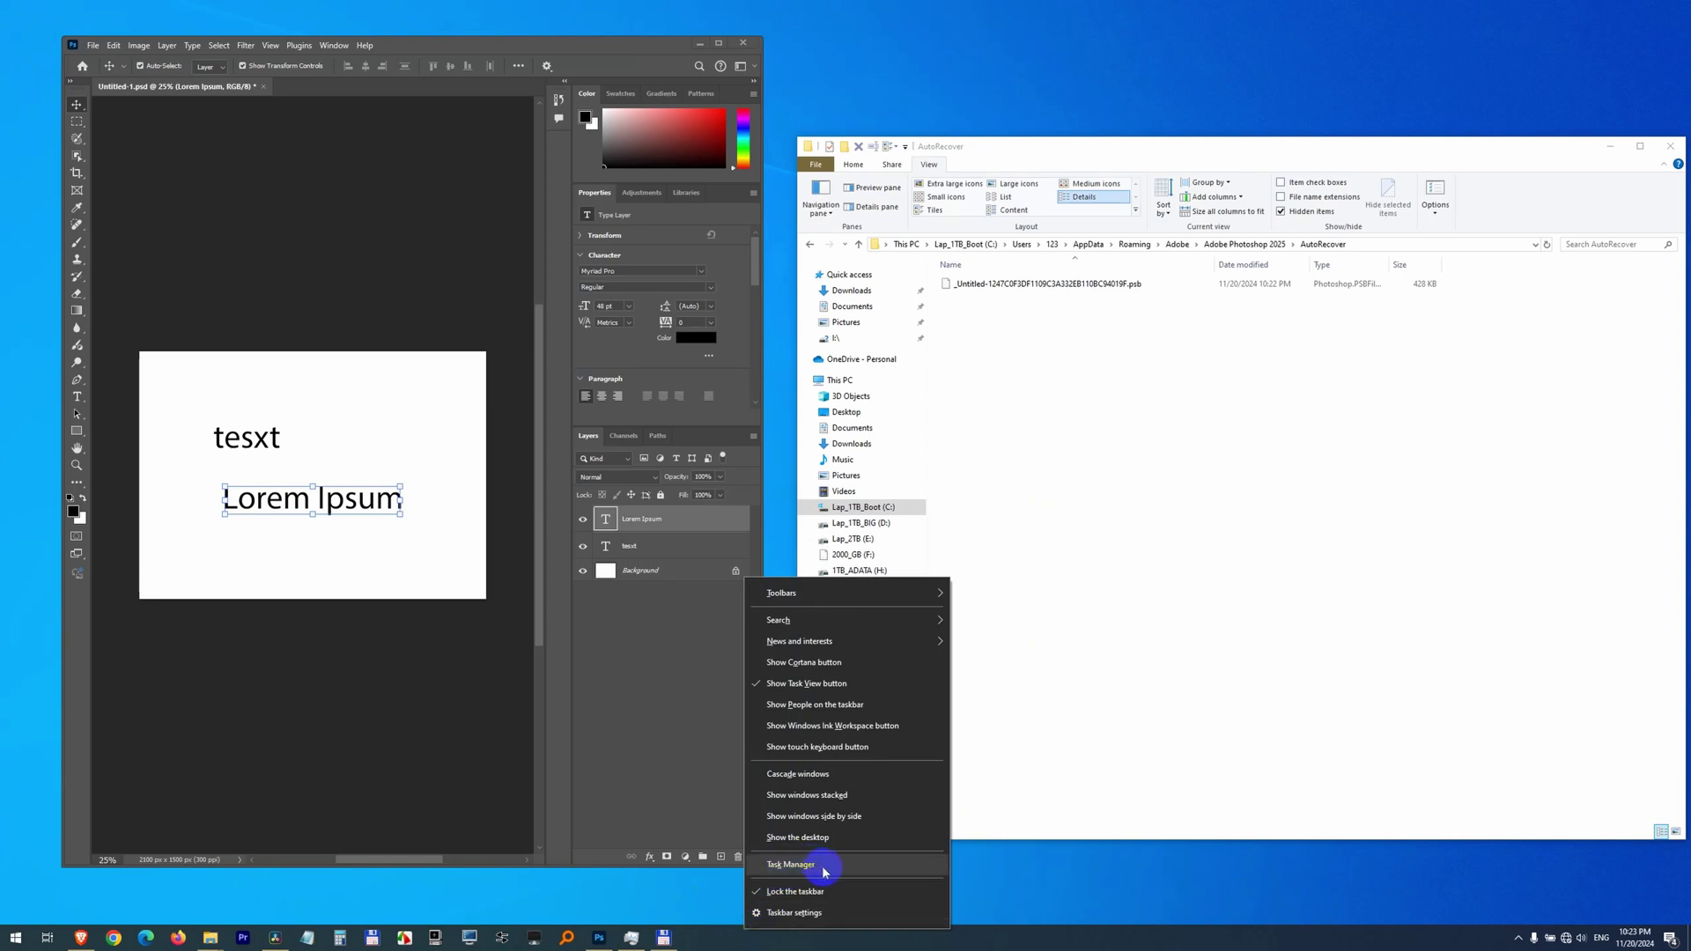
pyautogui.click(791, 865)
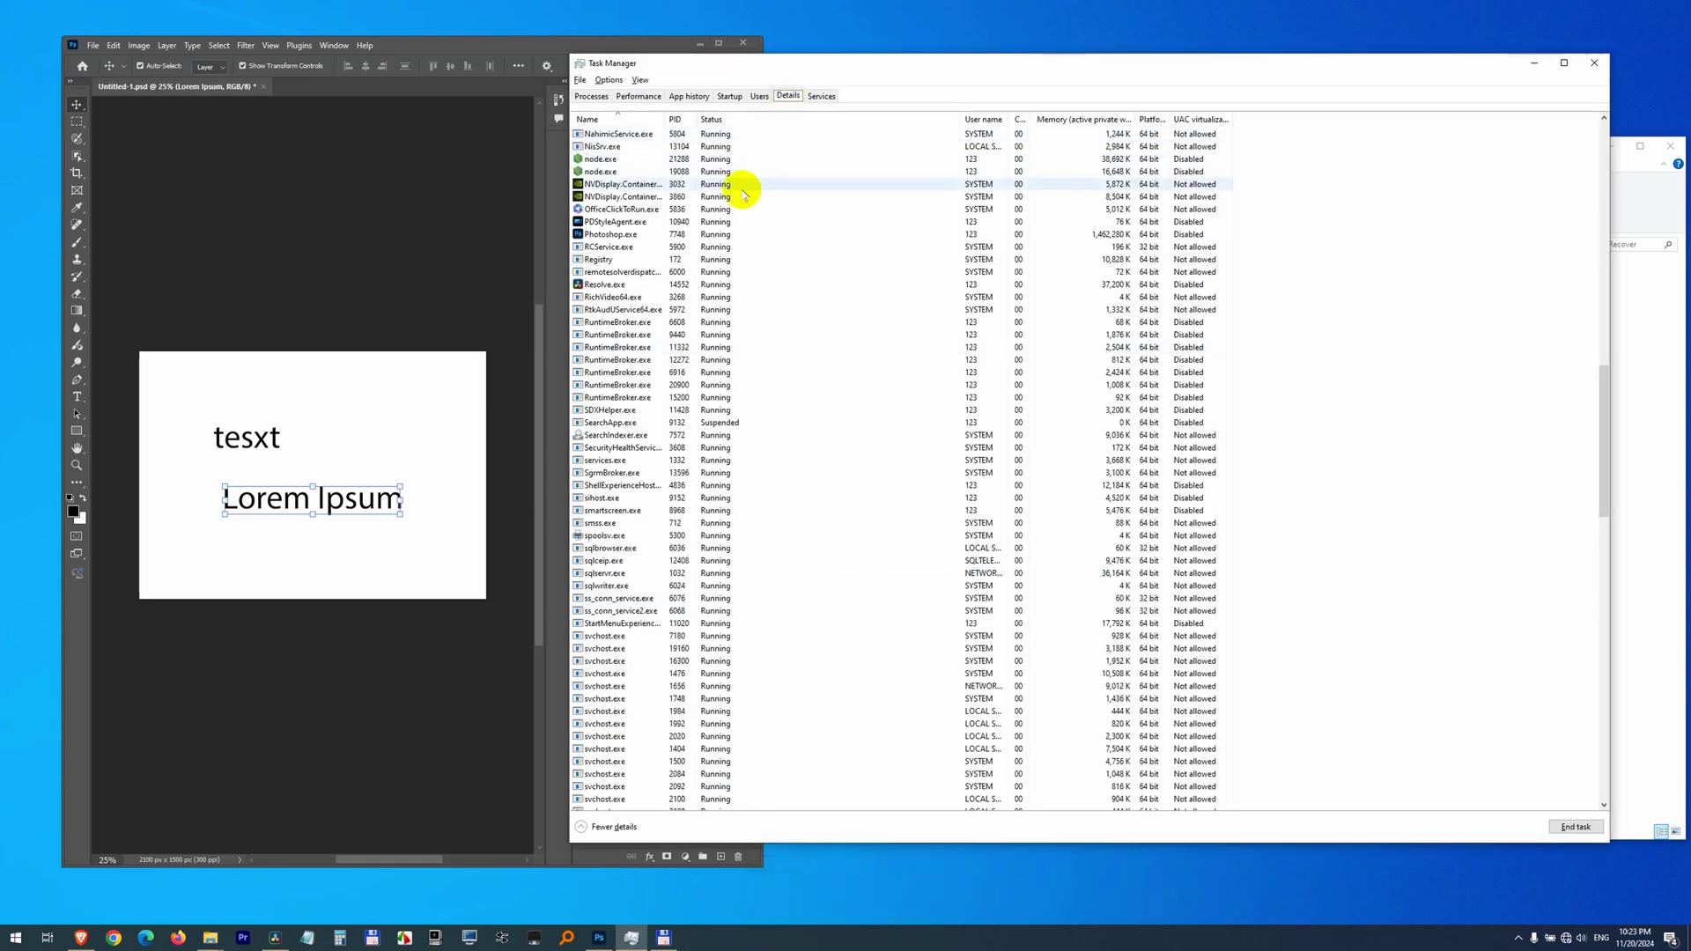
pyautogui.click(626, 235)
pyautogui.moveTo(861, 62); pyautogui.dragTo(860, 336)
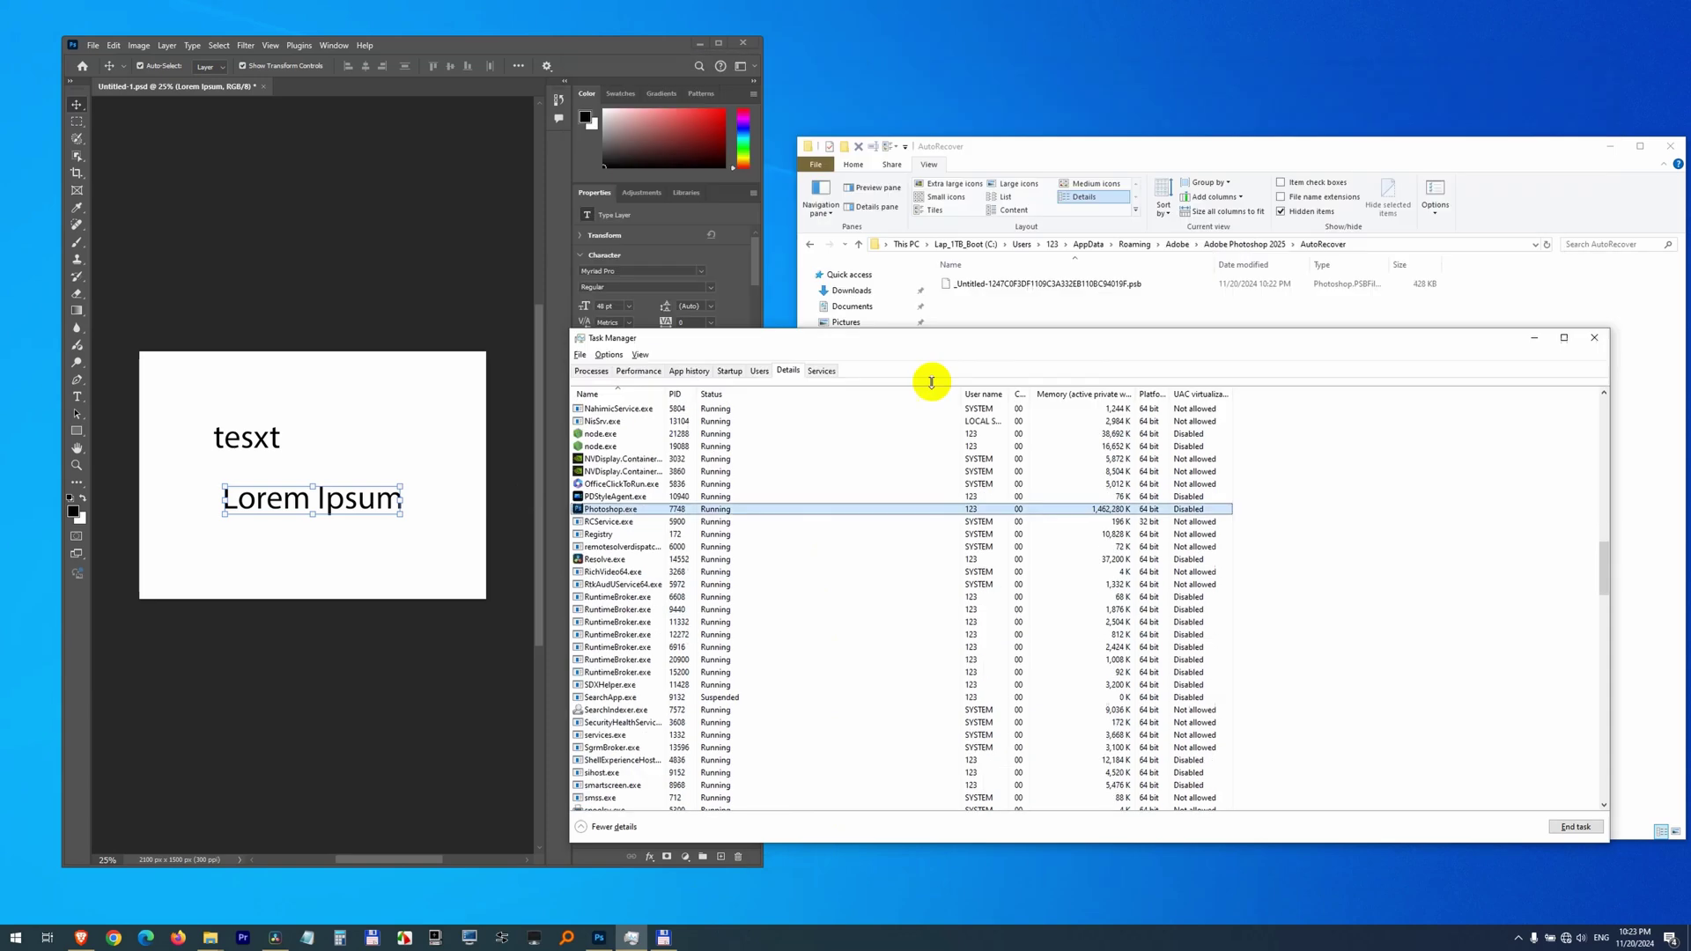
pyautogui.moveTo(931, 382); pyautogui.dragTo(931, 413)
# Force-end Photoshop.exe, leaving the 429 KB .psb backup in AutoRecover.
pyautogui.rightClick(649, 541)
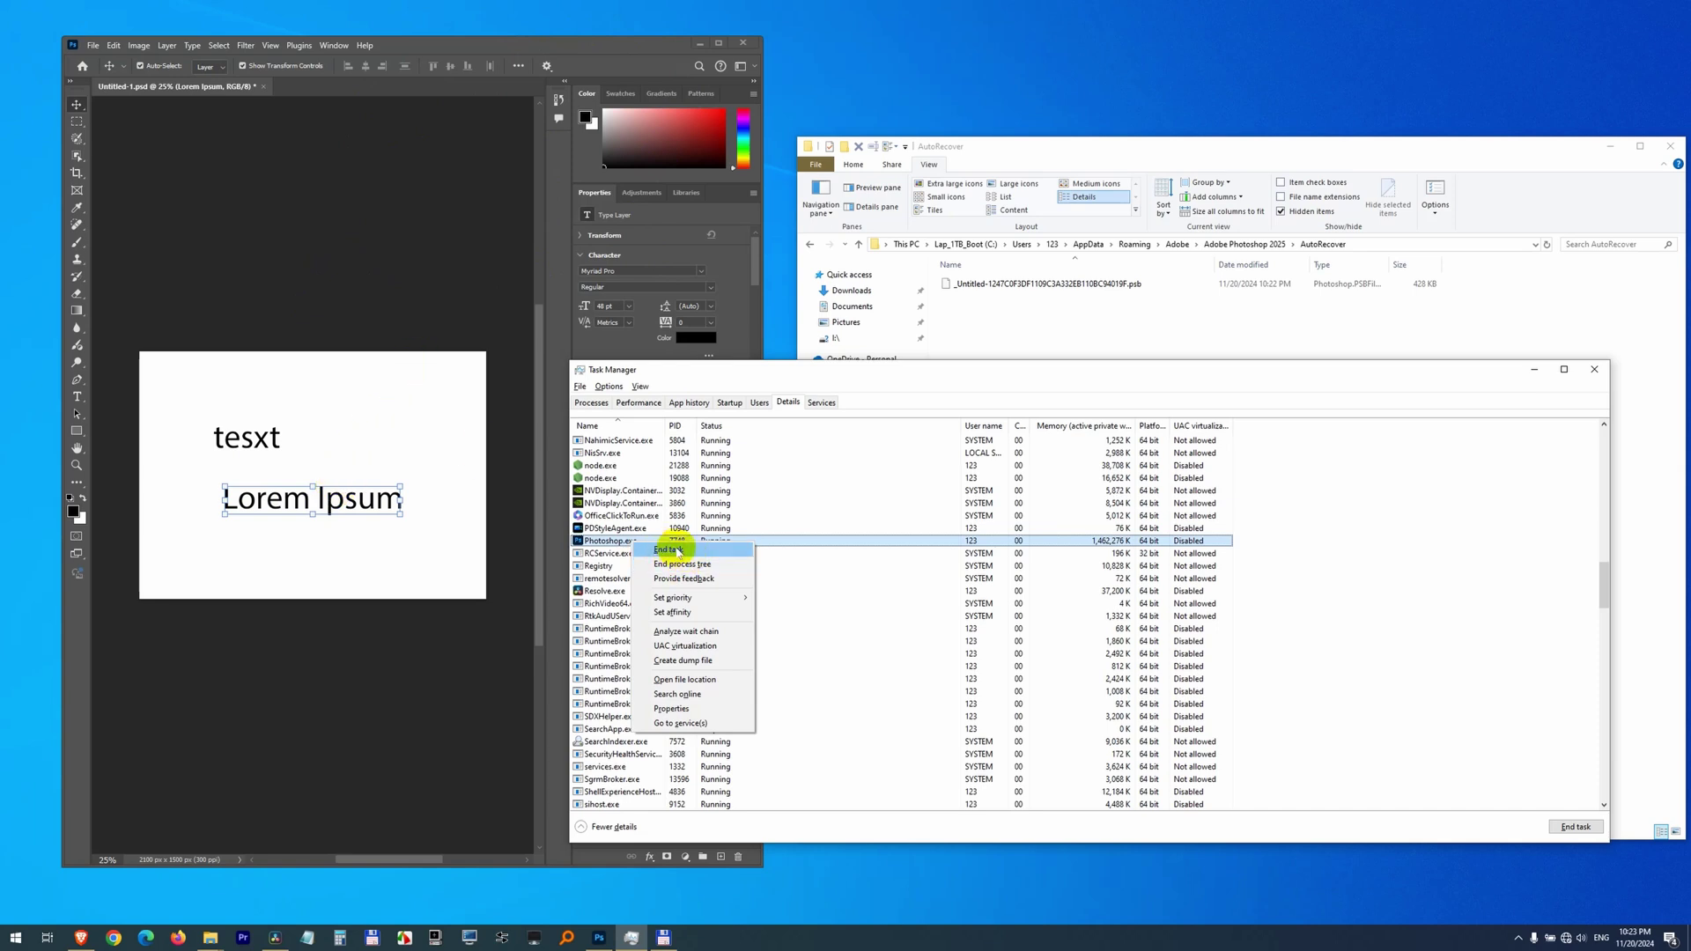
pyautogui.click(668, 549)
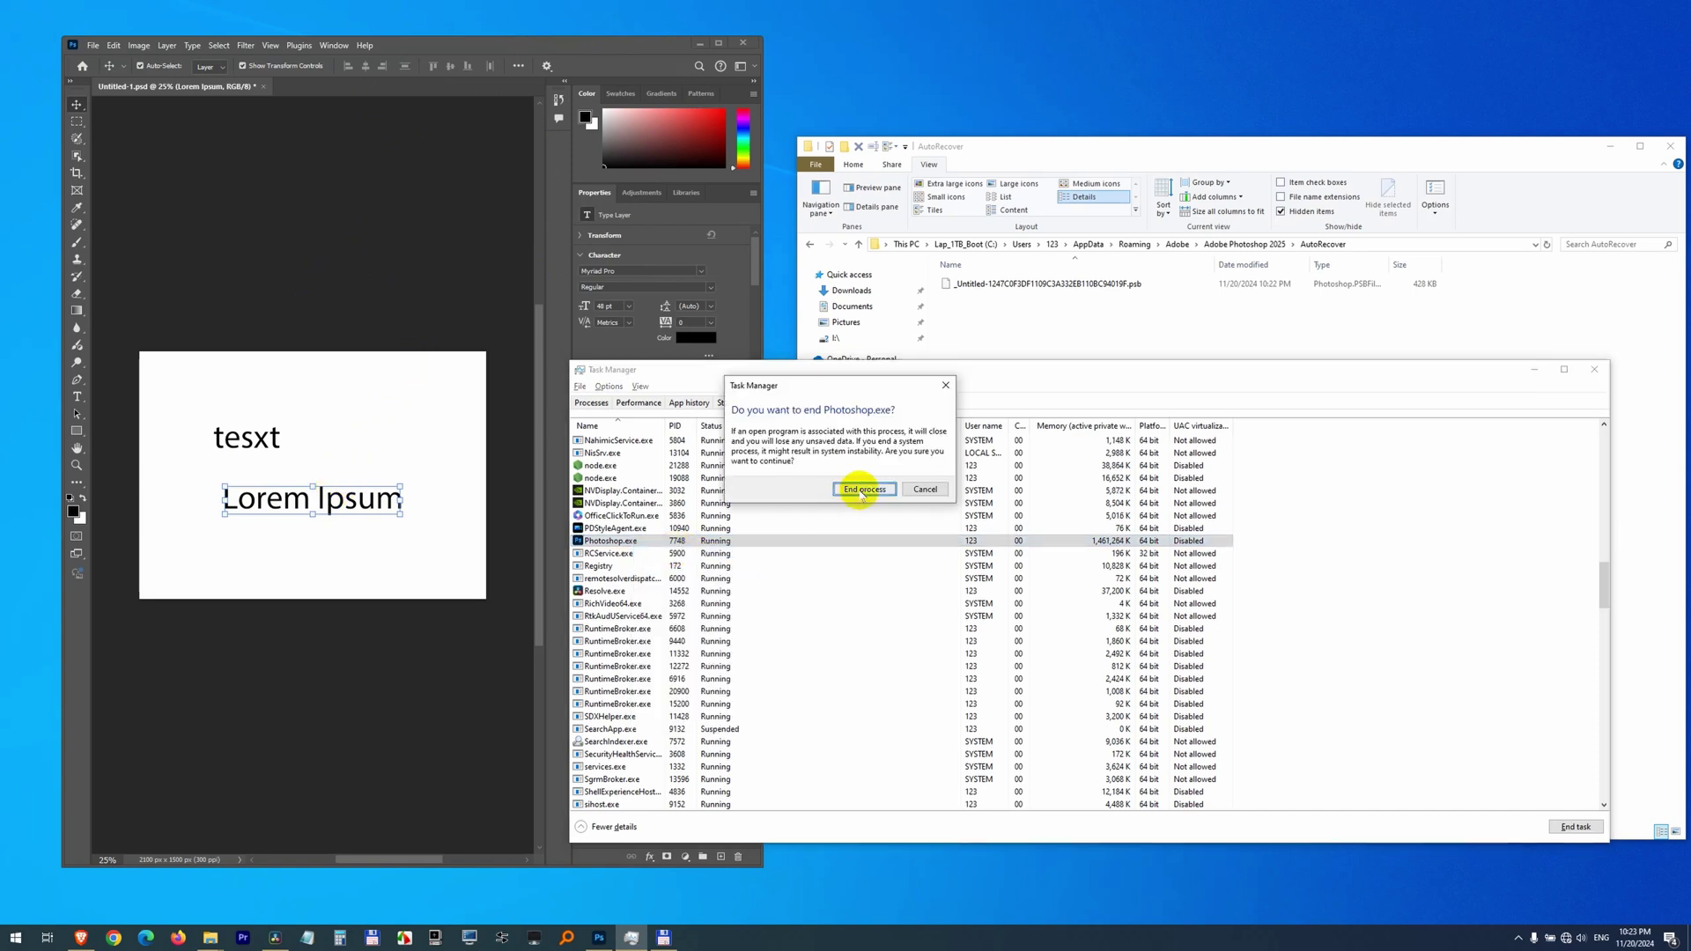
pyautogui.click(863, 490)
pyautogui.scroll(-2, 861, 483)
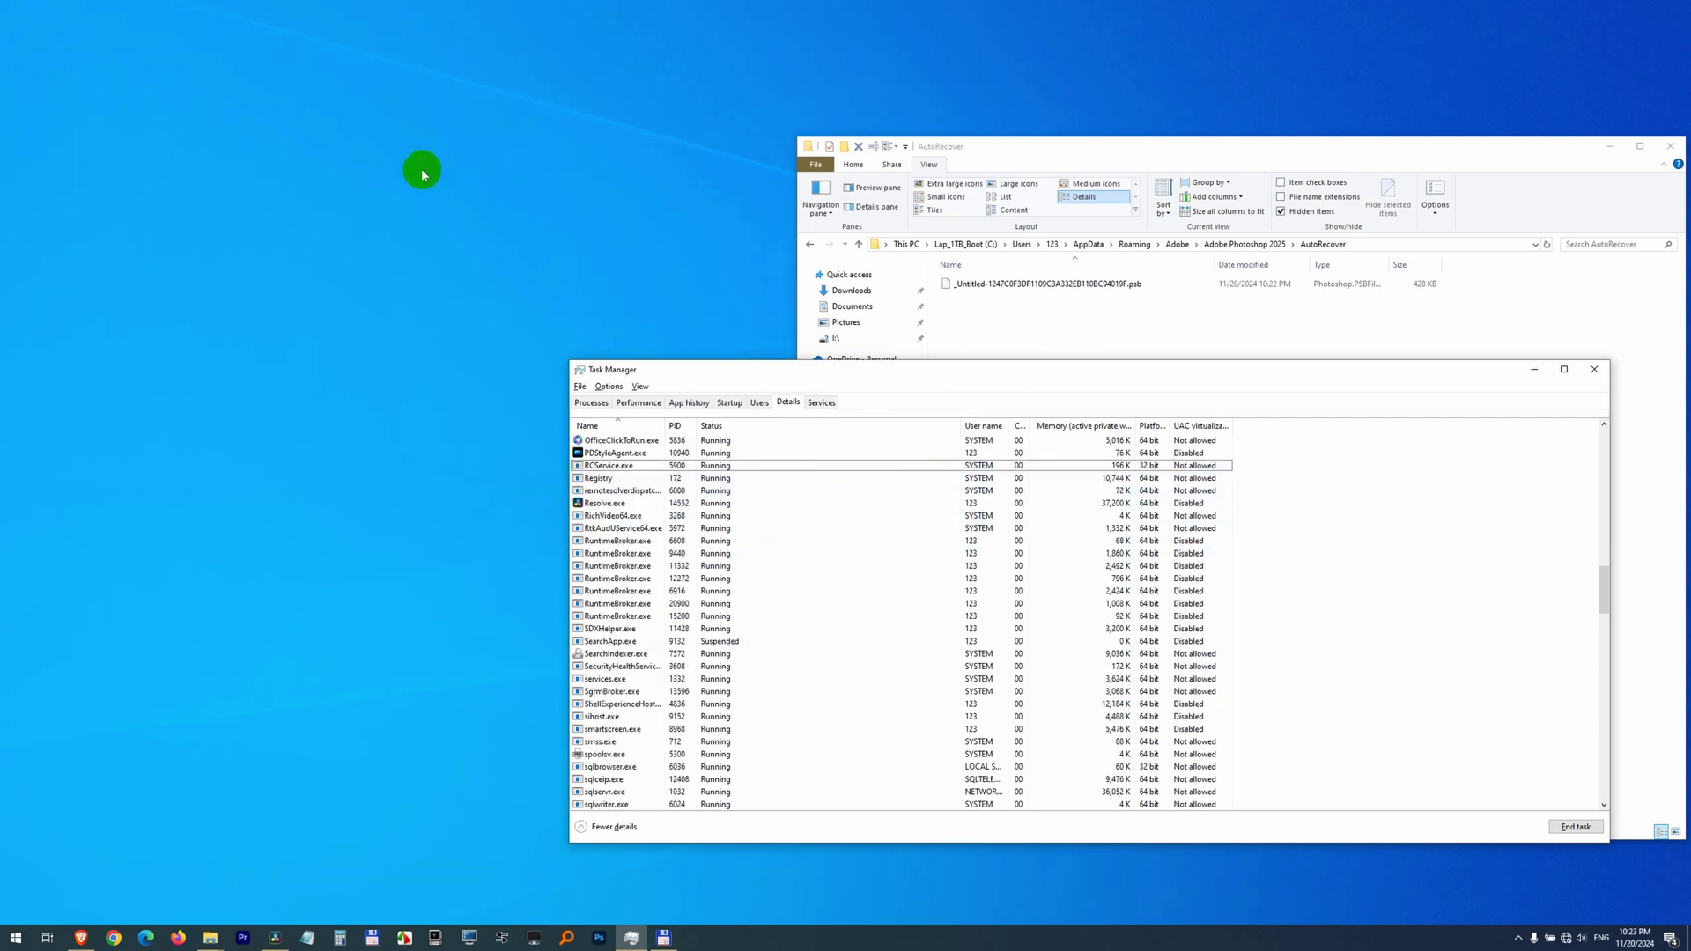
pyautogui.click(1001, 327)
# Open the AutoRecover .psb backup in Adobe Photoshop 2025 using Open with.
pyautogui.click(1133, 290)
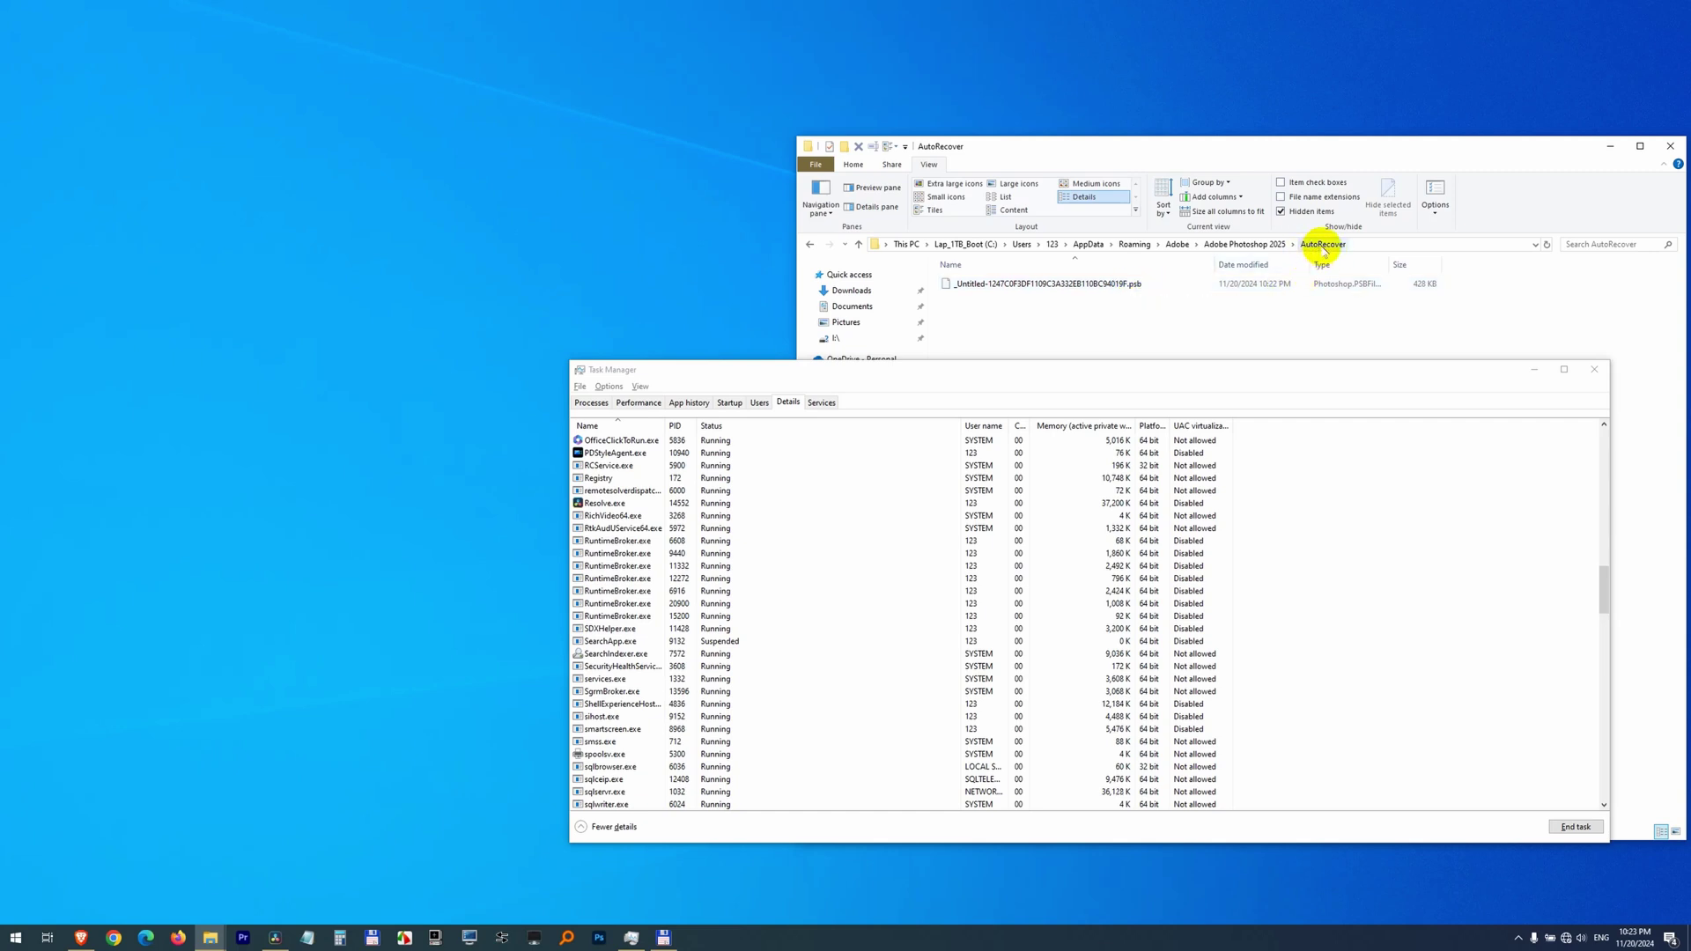
pyautogui.click(1518, 368)
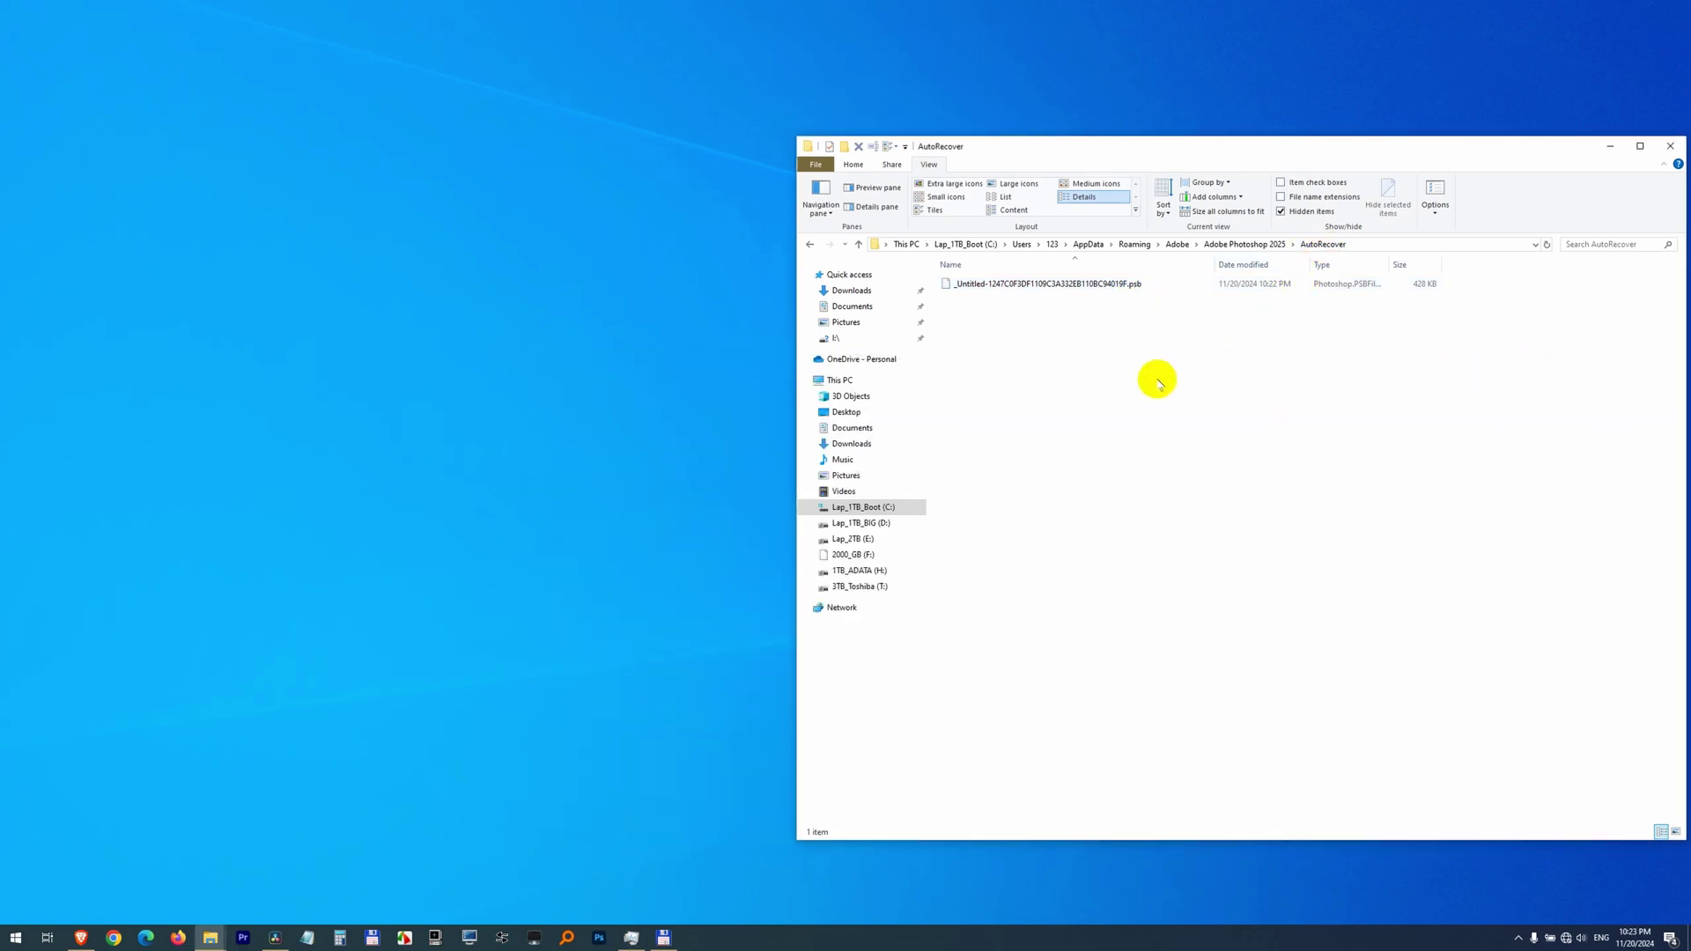
pyautogui.doubleClick(1103, 289)
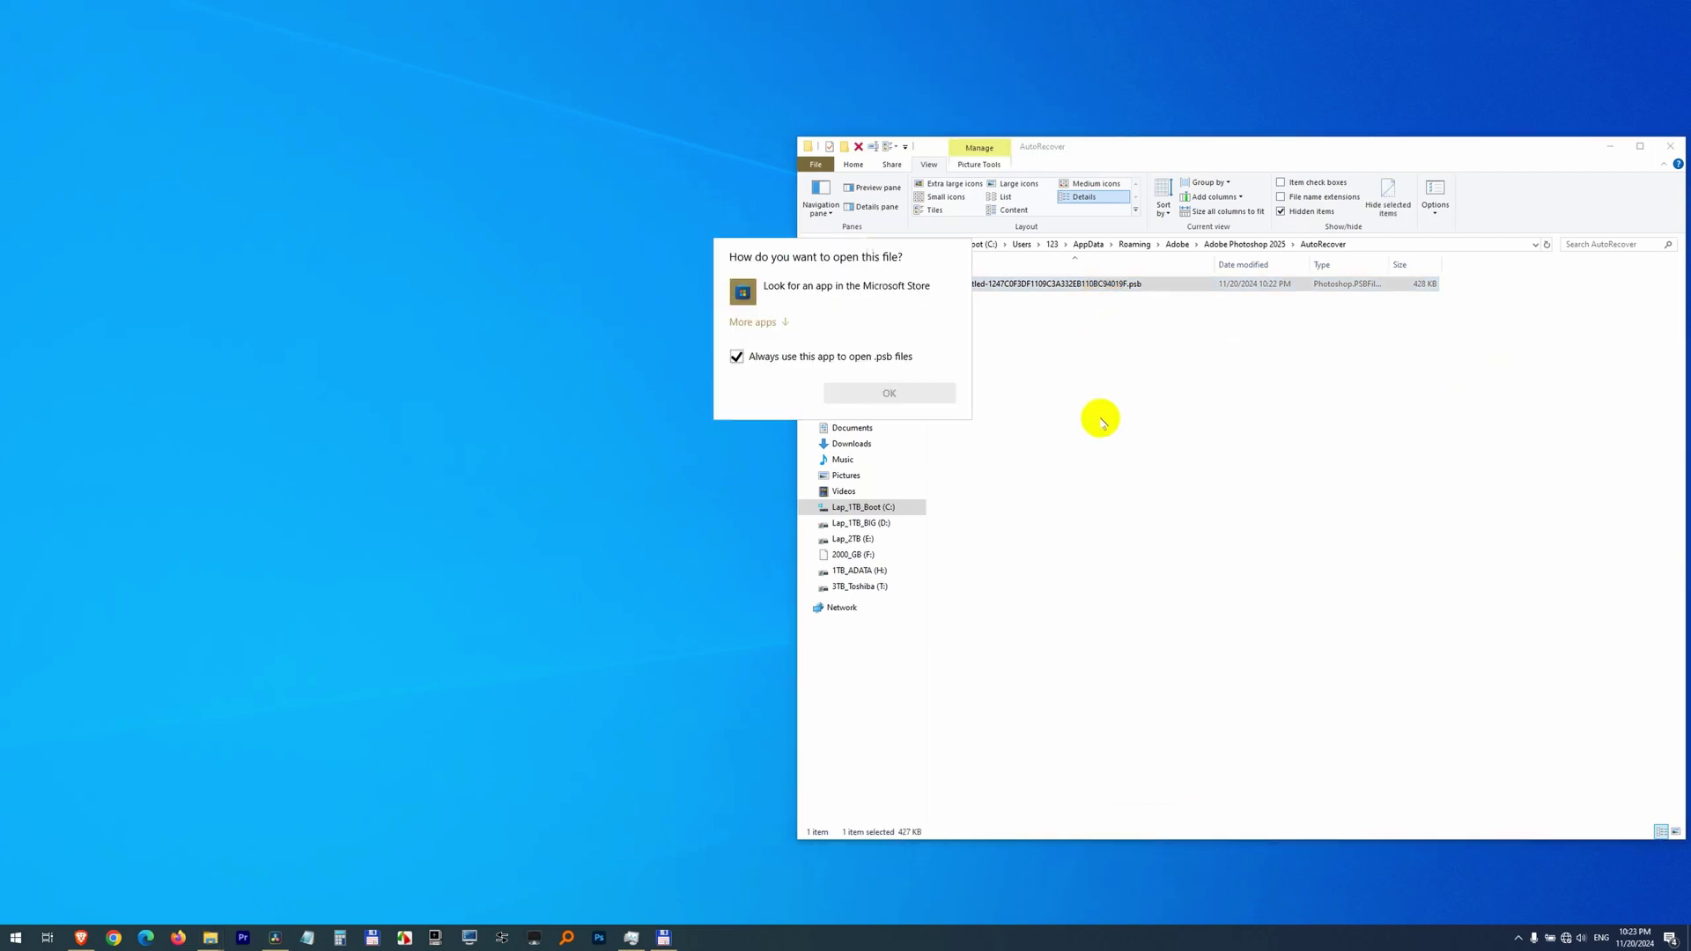
pyautogui.click(755, 324)
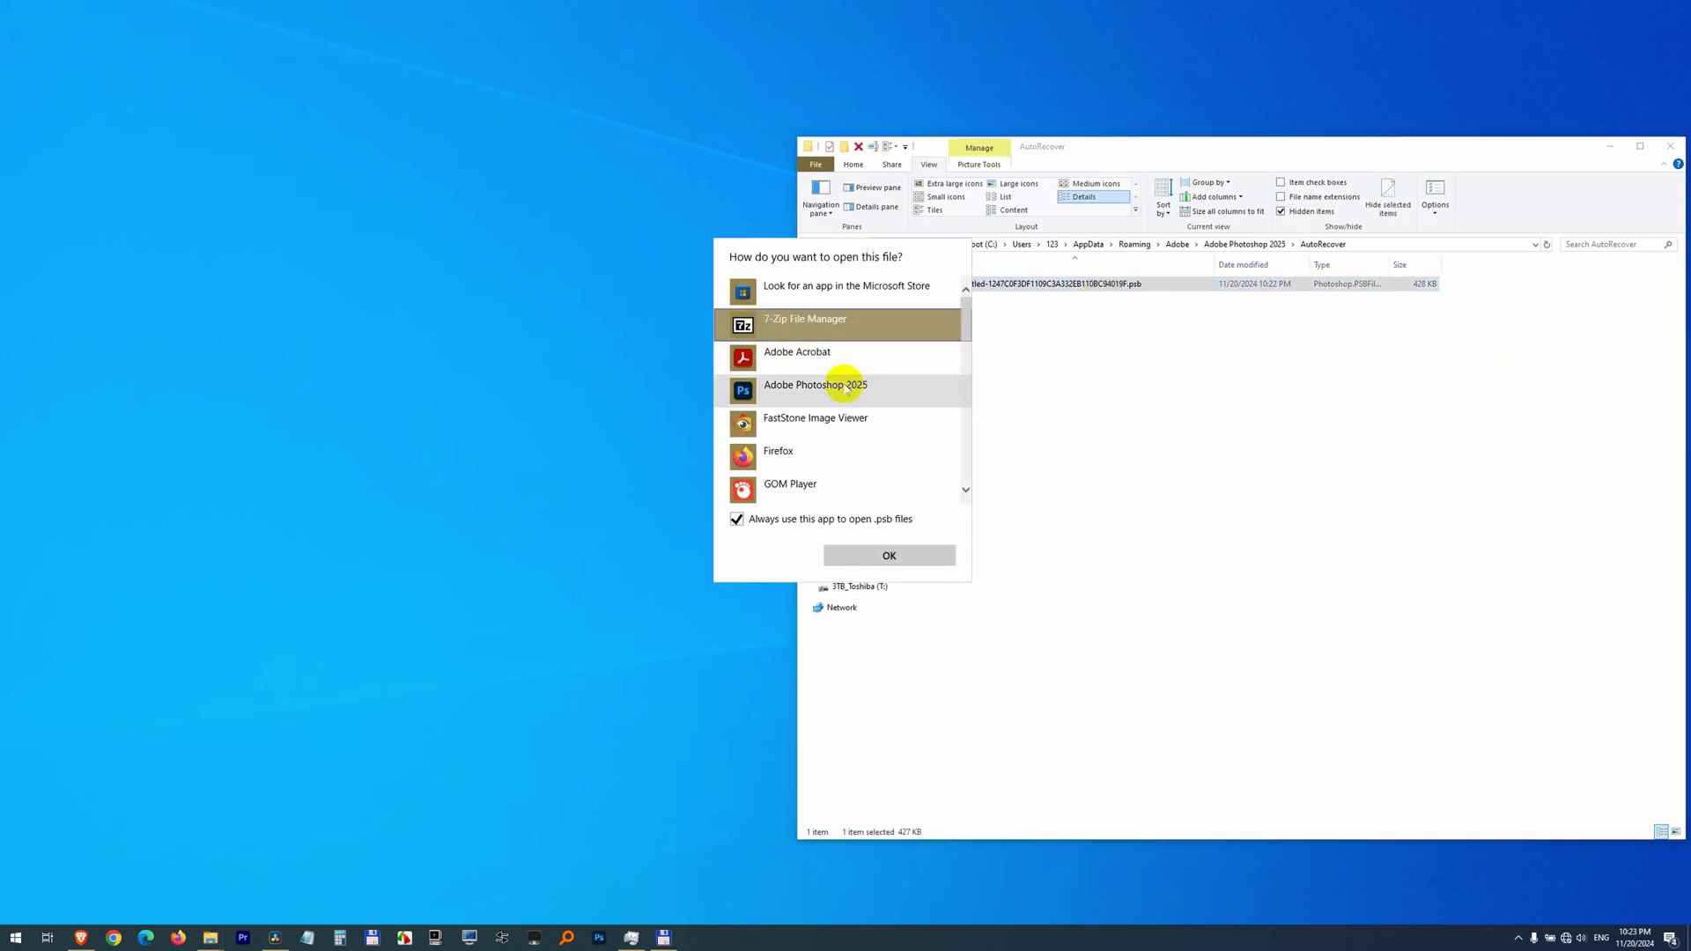
pyautogui.click(859, 390)
pyautogui.click(911, 556)
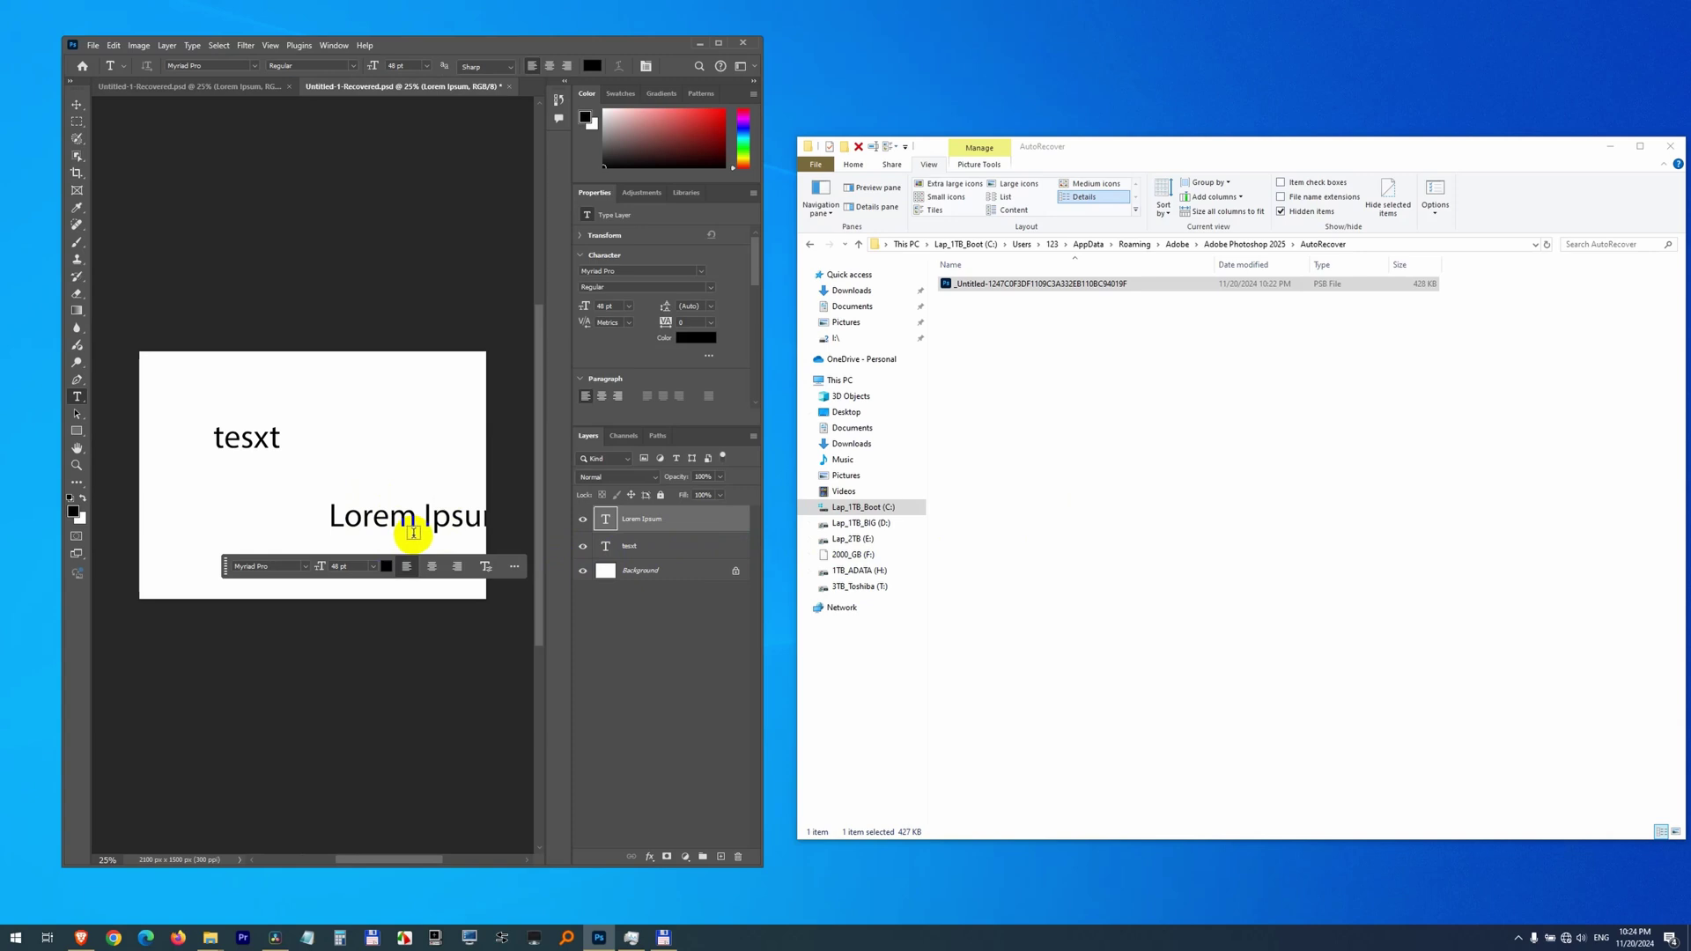
# Add a new Lorem Ipsum text line near the canvas top and commit it.
pyautogui.click(333, 394)
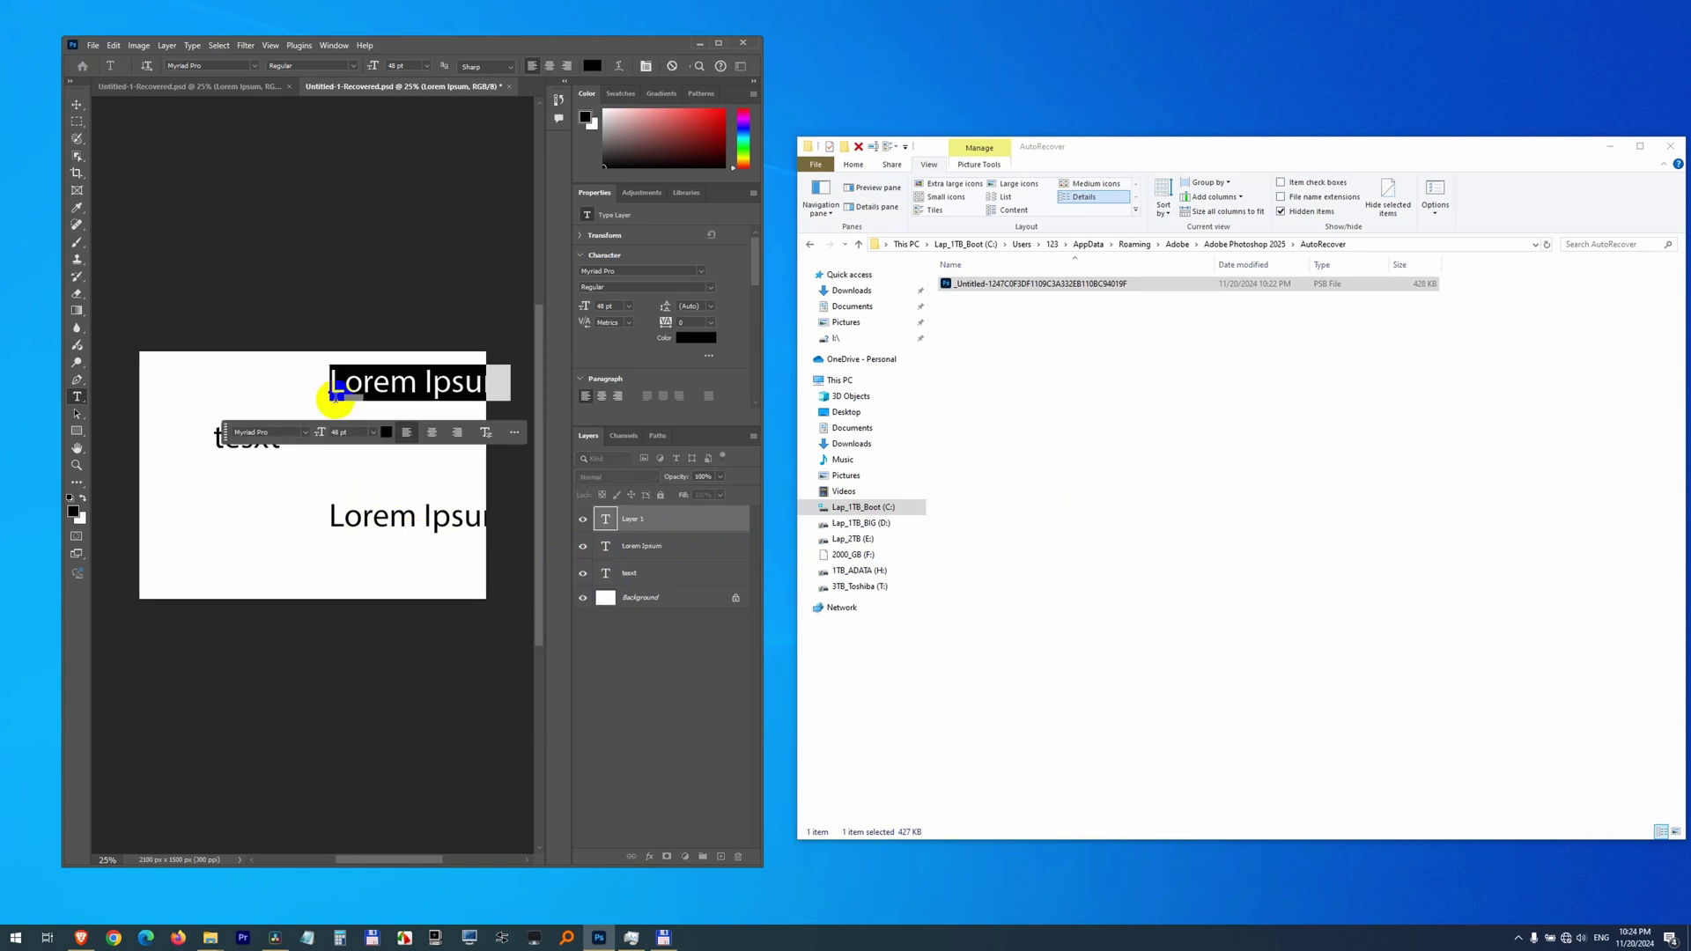
pyautogui.click(155, 210)
pyautogui.press('v')
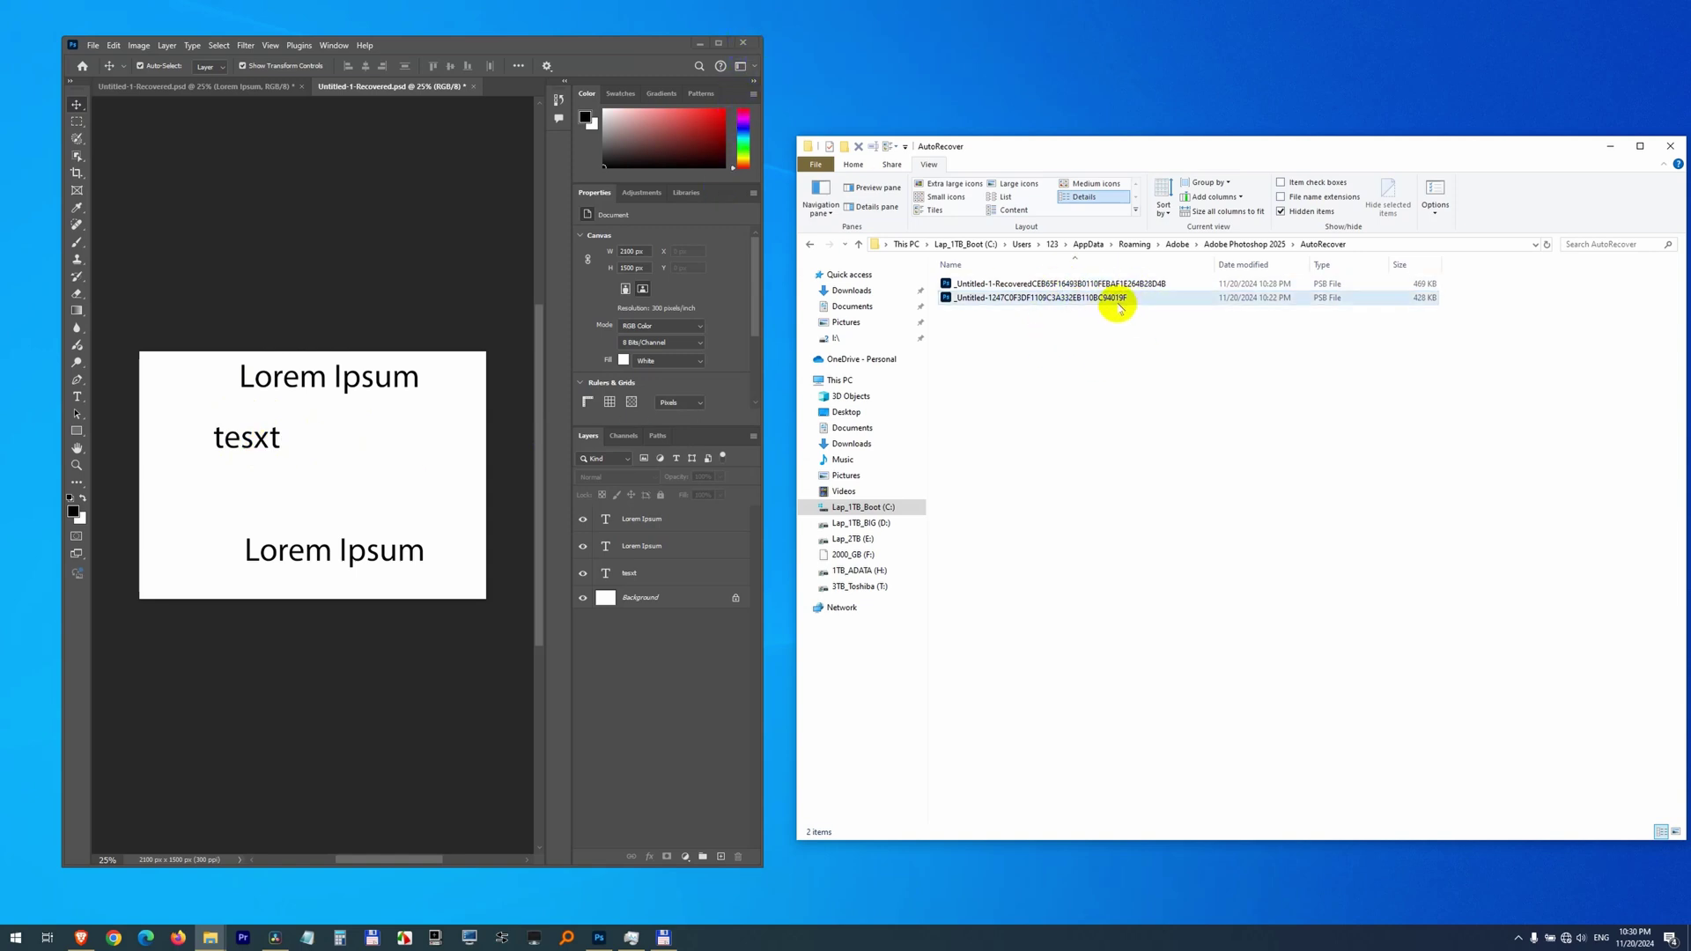
# Quit Photoshop, declining to save both open documents.
pyautogui.click(742, 44)
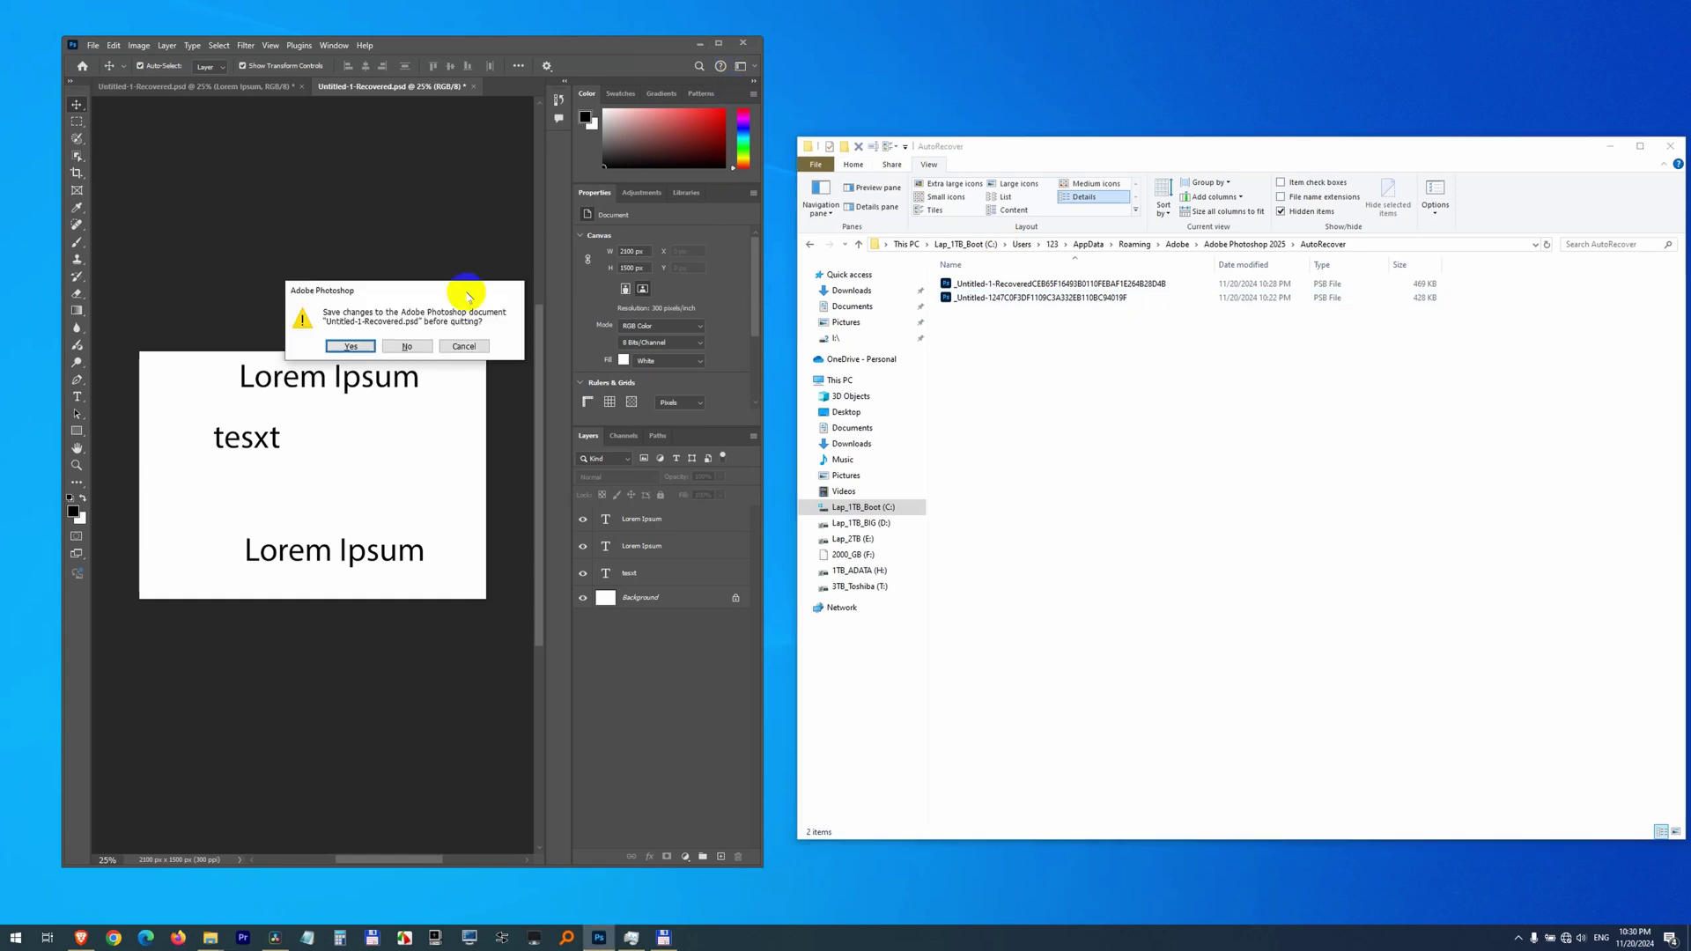
pyautogui.click(407, 346)
pyautogui.click(407, 346)
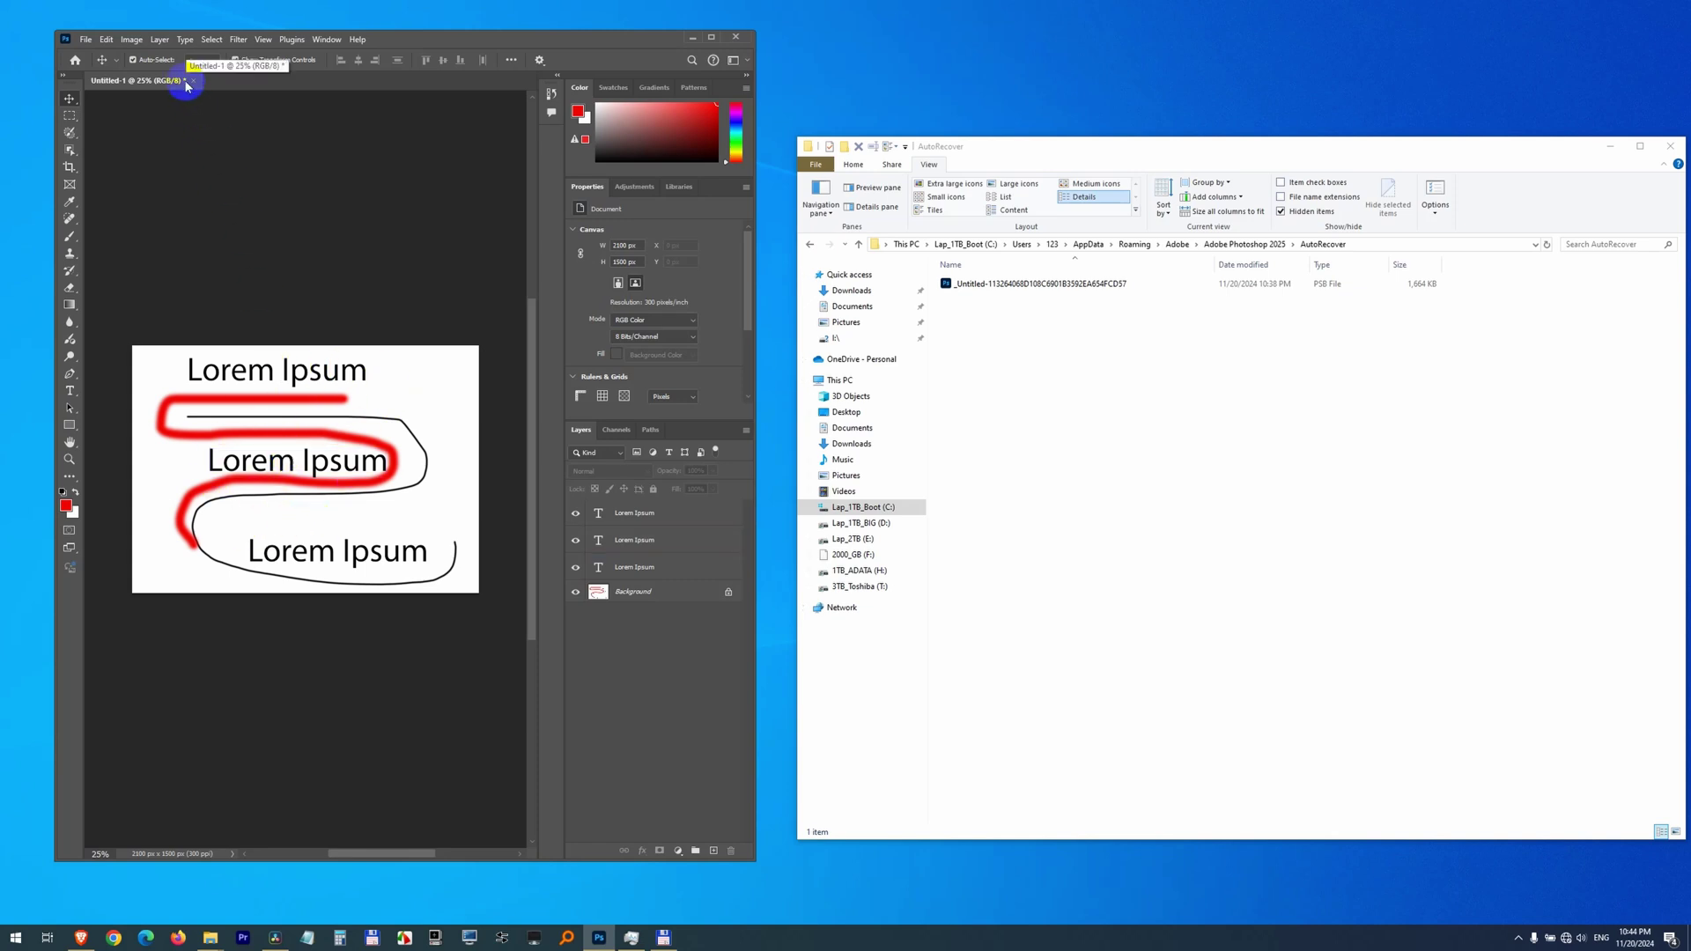
pyautogui.rightClick(892, 937)
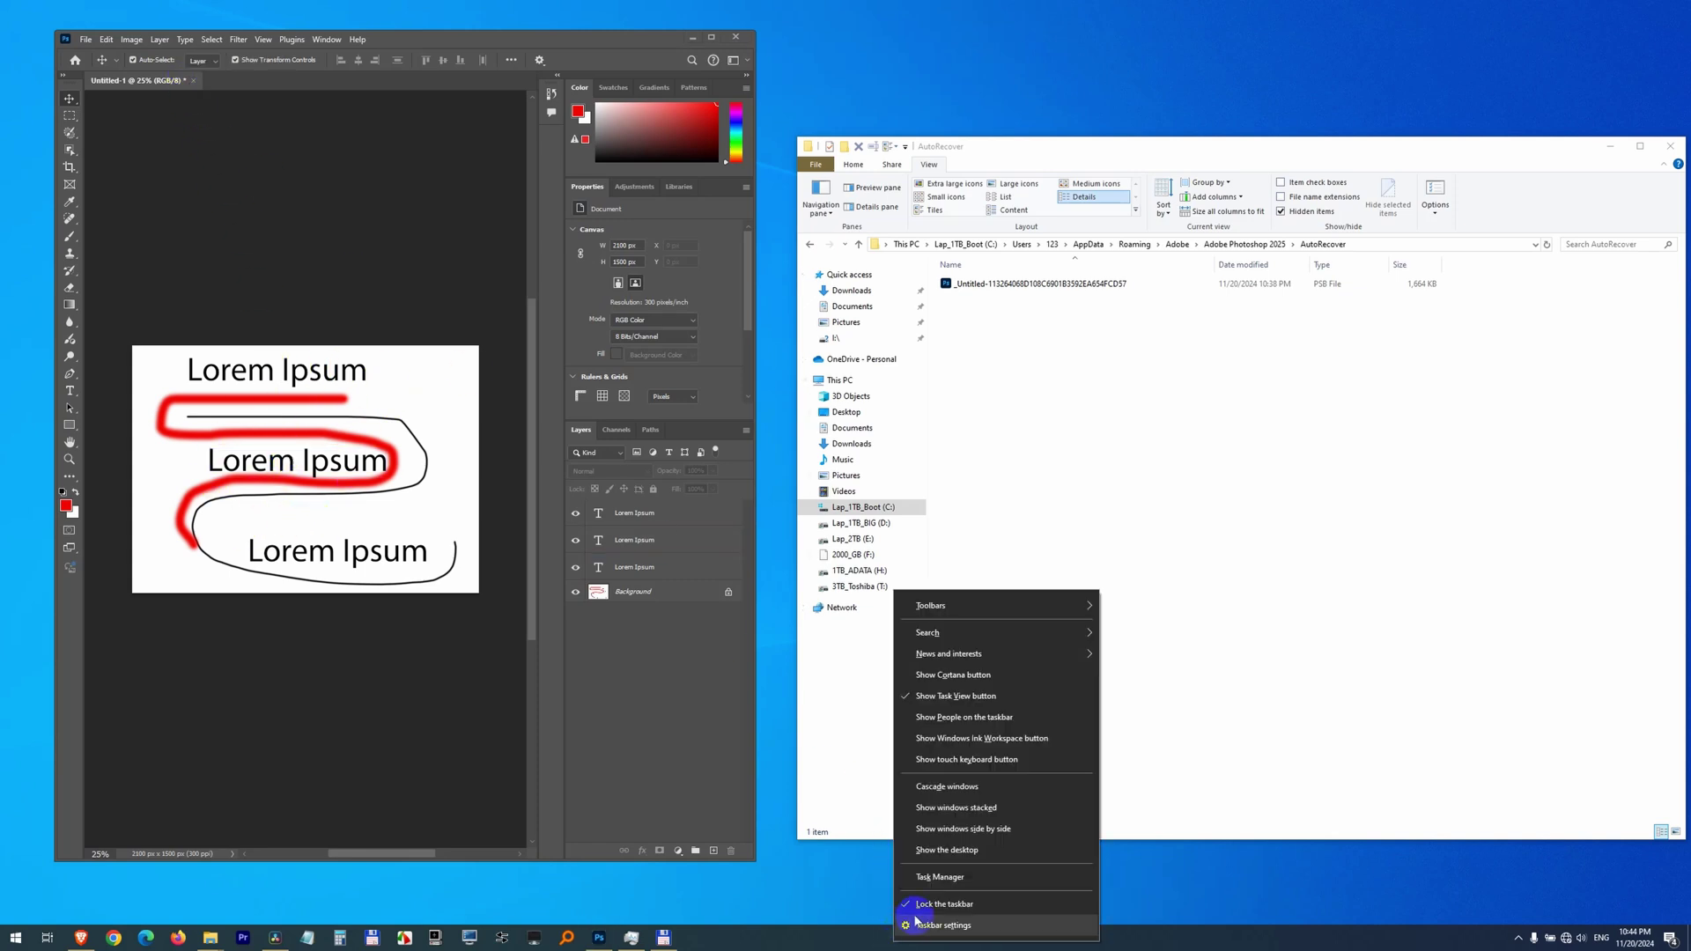
# Force-end Photoshop.exe from Task Manager's Details list, then close Task Manager.
pyautogui.click(976, 879)
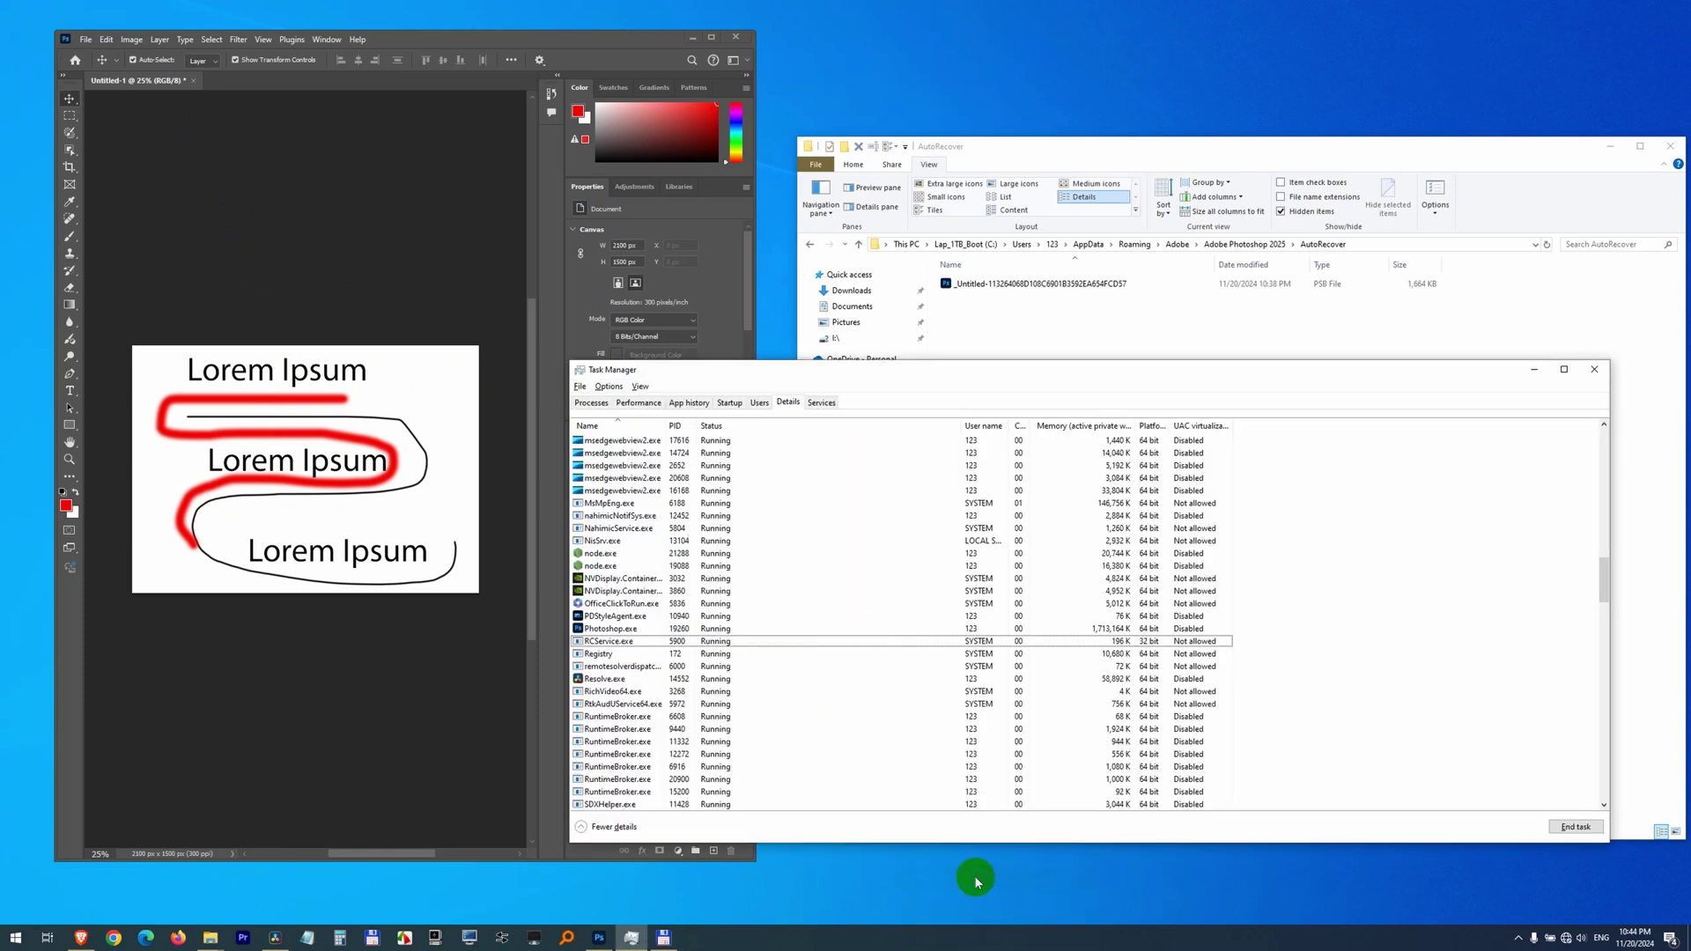
pyautogui.click(626, 630)
pyautogui.rightClick(626, 632)
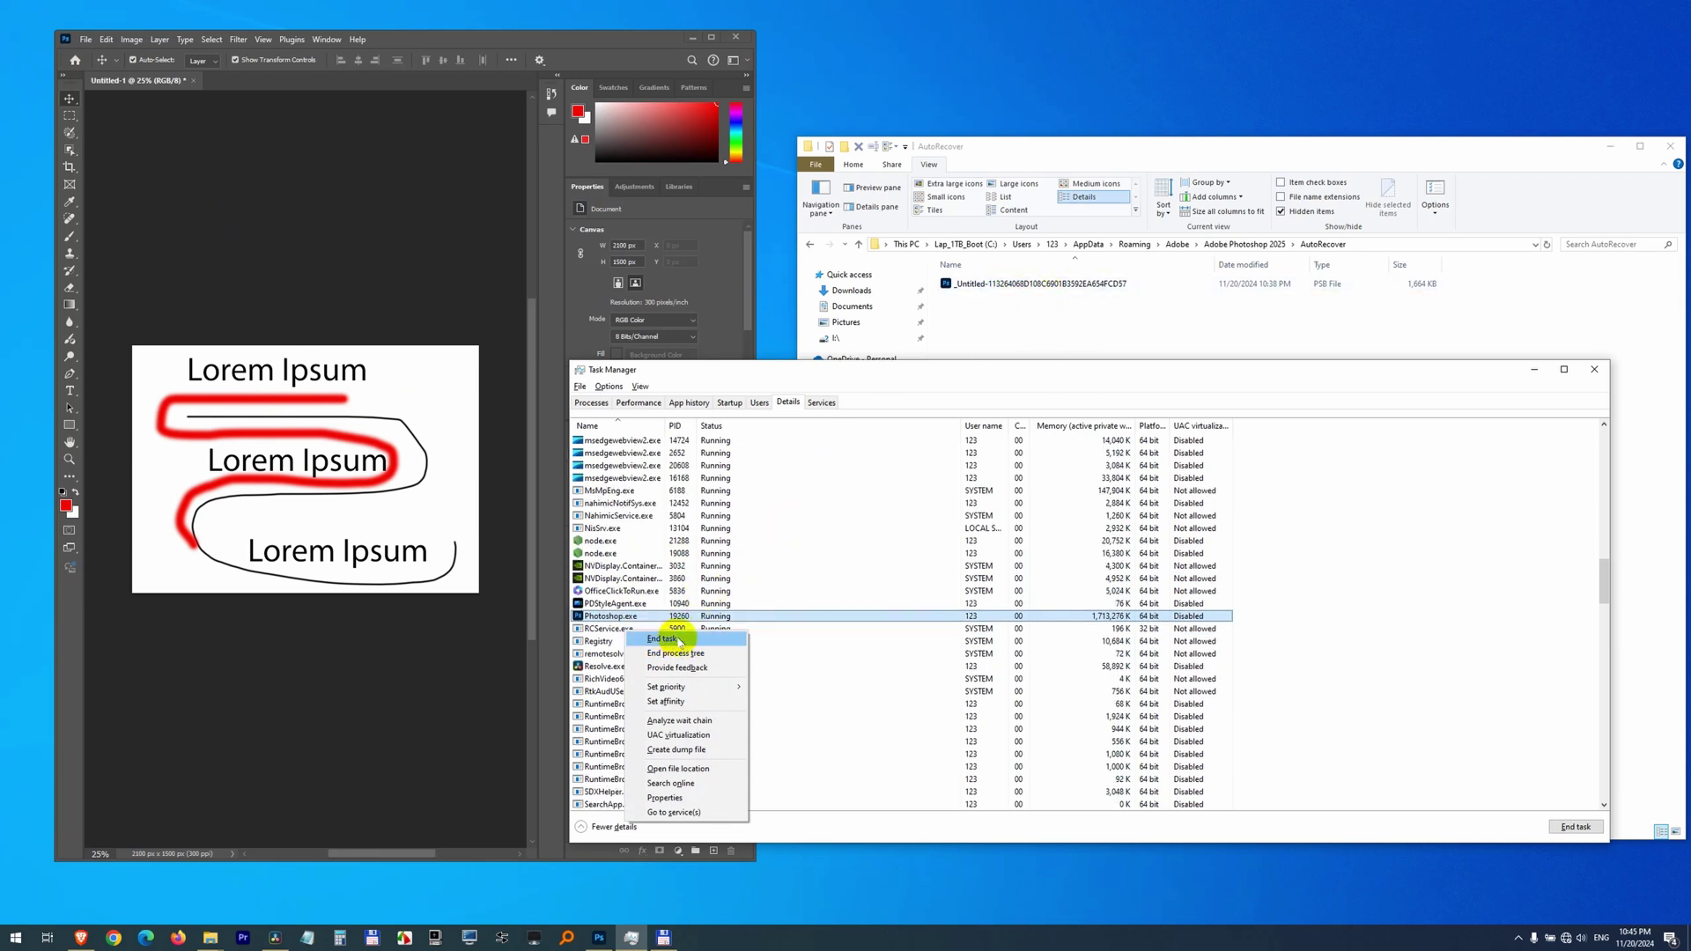
pyautogui.click(667, 638)
pyautogui.click(863, 490)
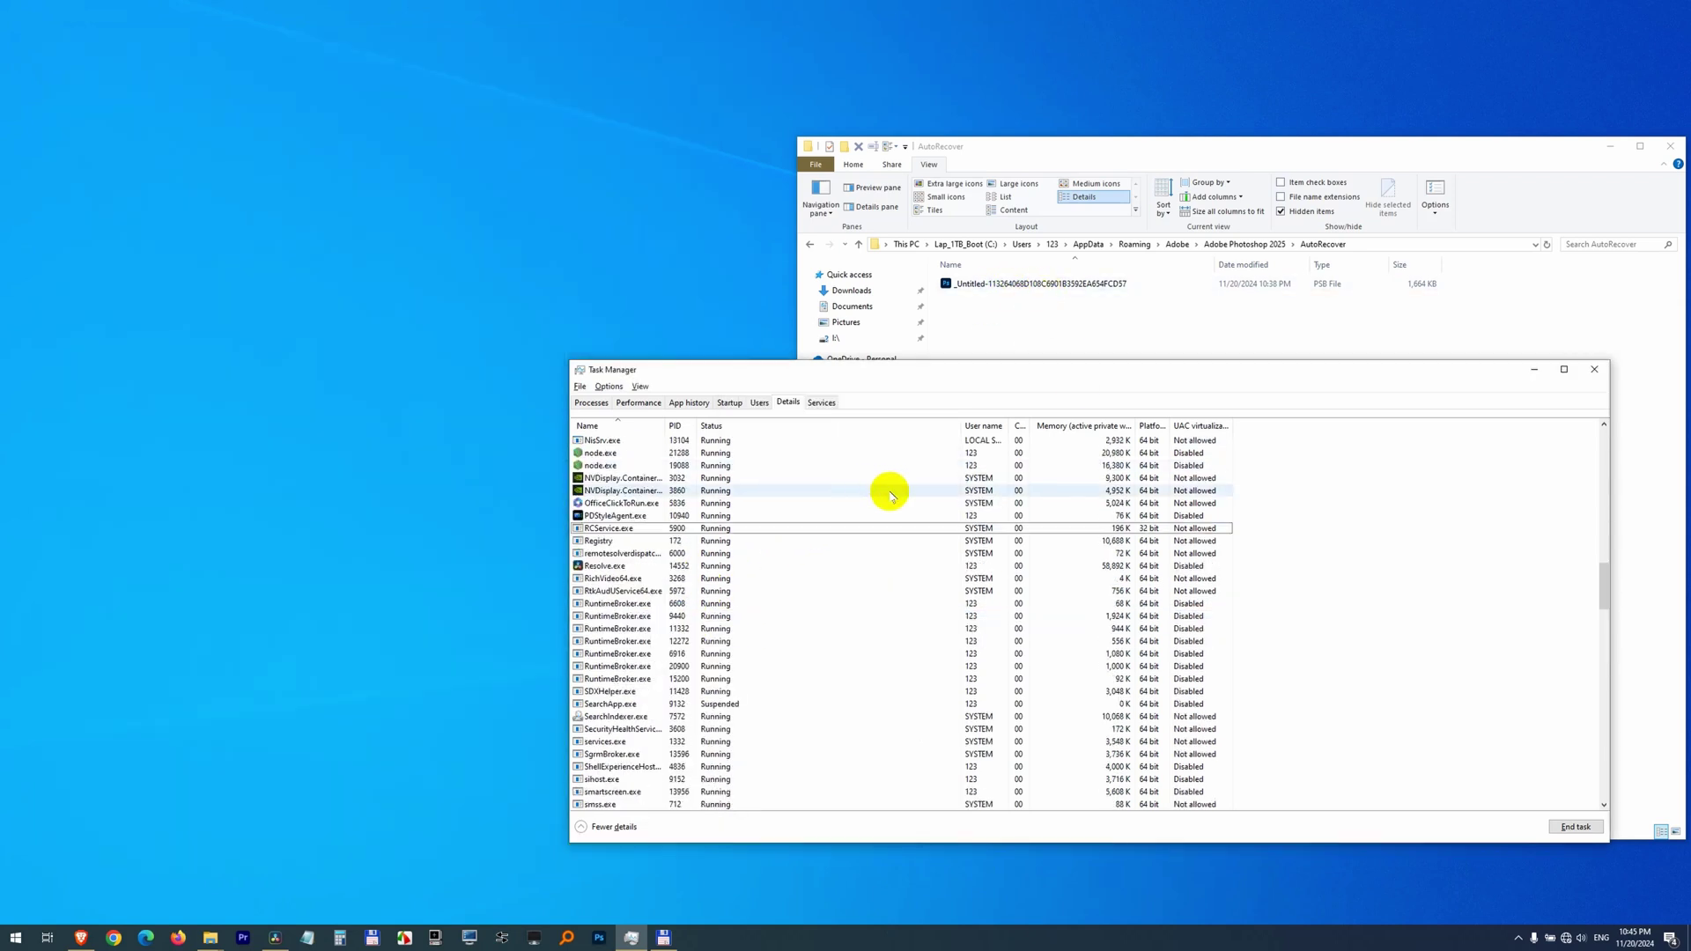
pyautogui.hotkey('alt', 'F4')
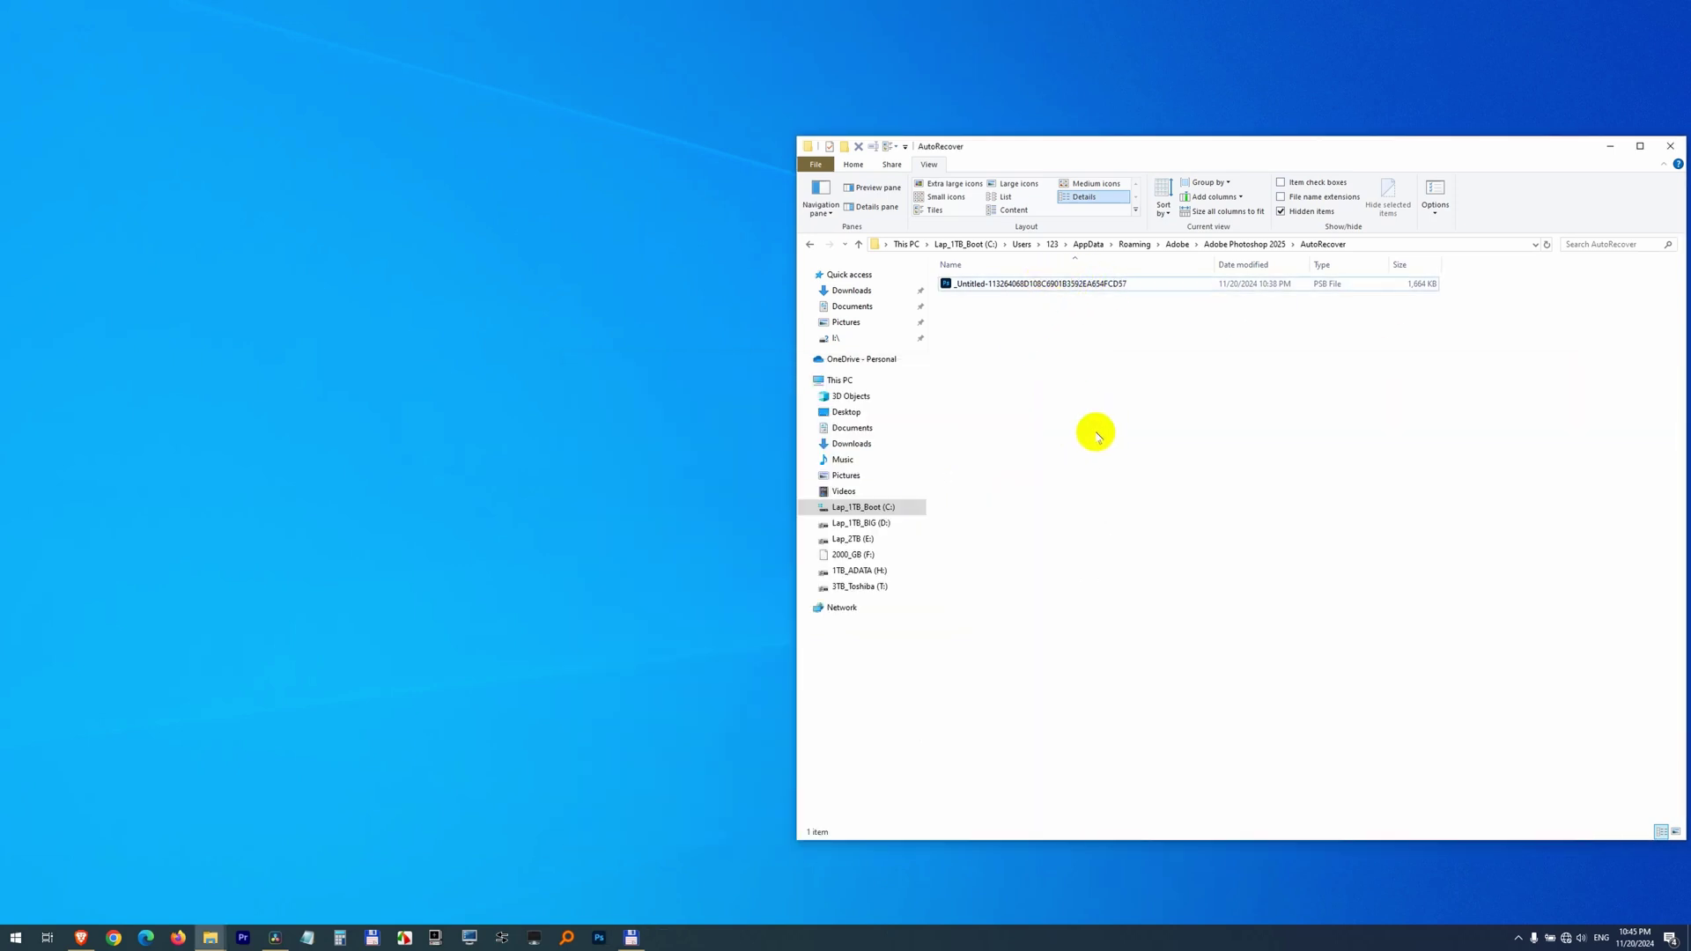
# Show the folder's files as large icons with file name extensions visible.
pyautogui.rightClick(1092, 417)
pyautogui.click(1125, 453)
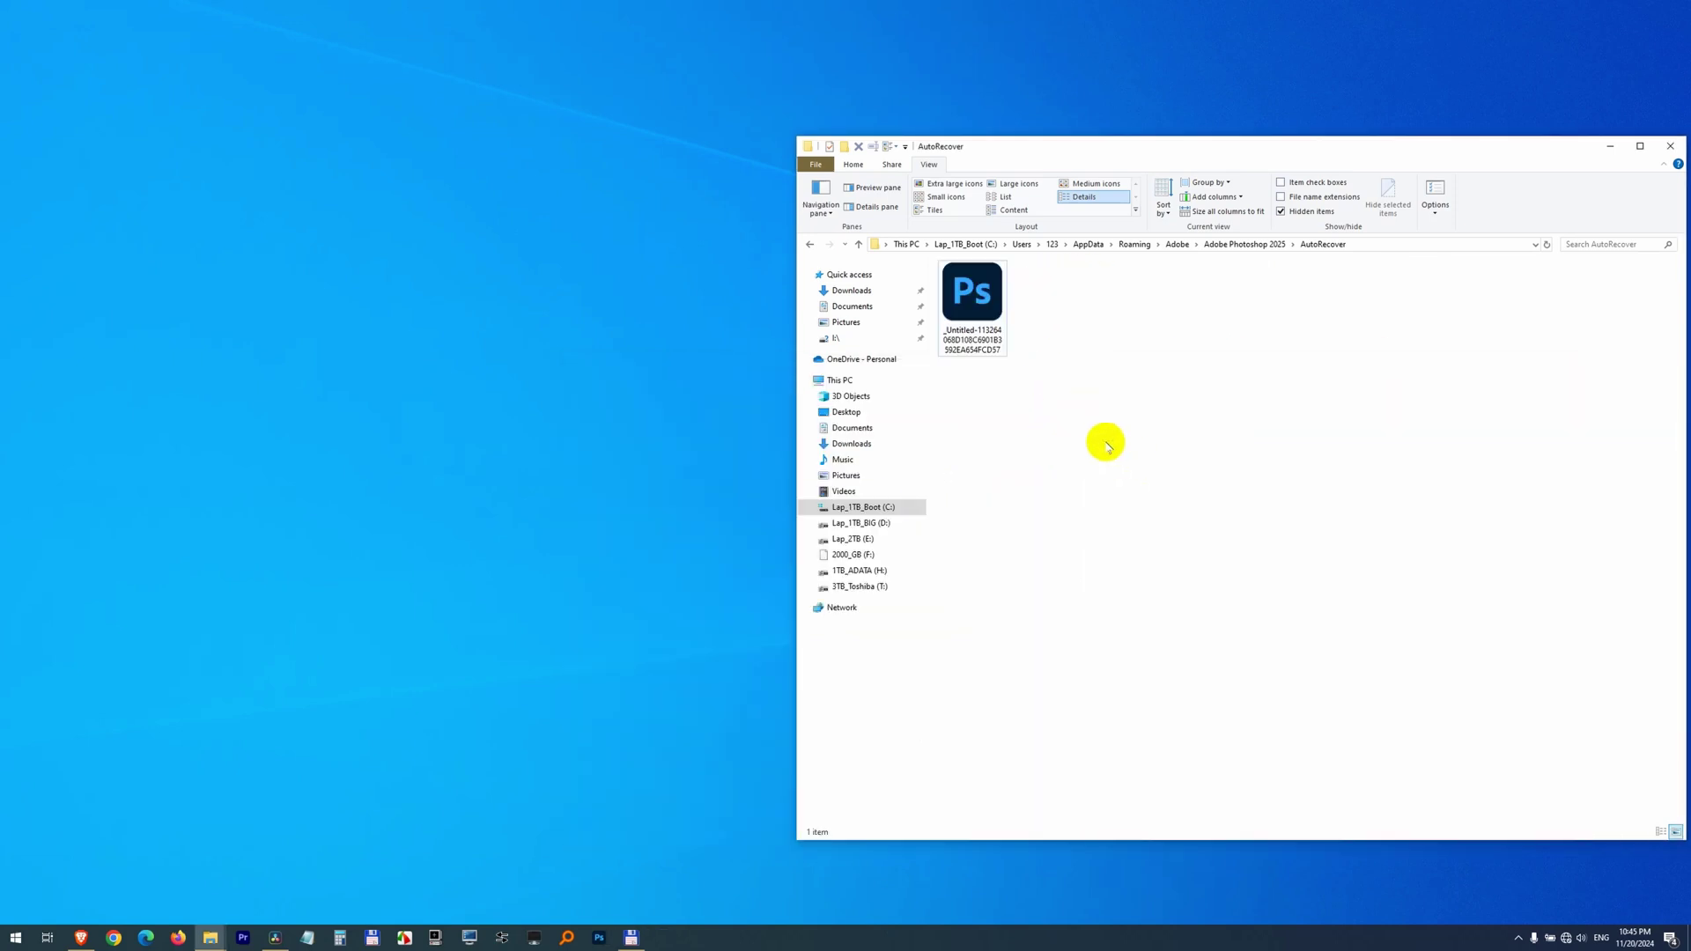
pyautogui.rightClick(972, 342)
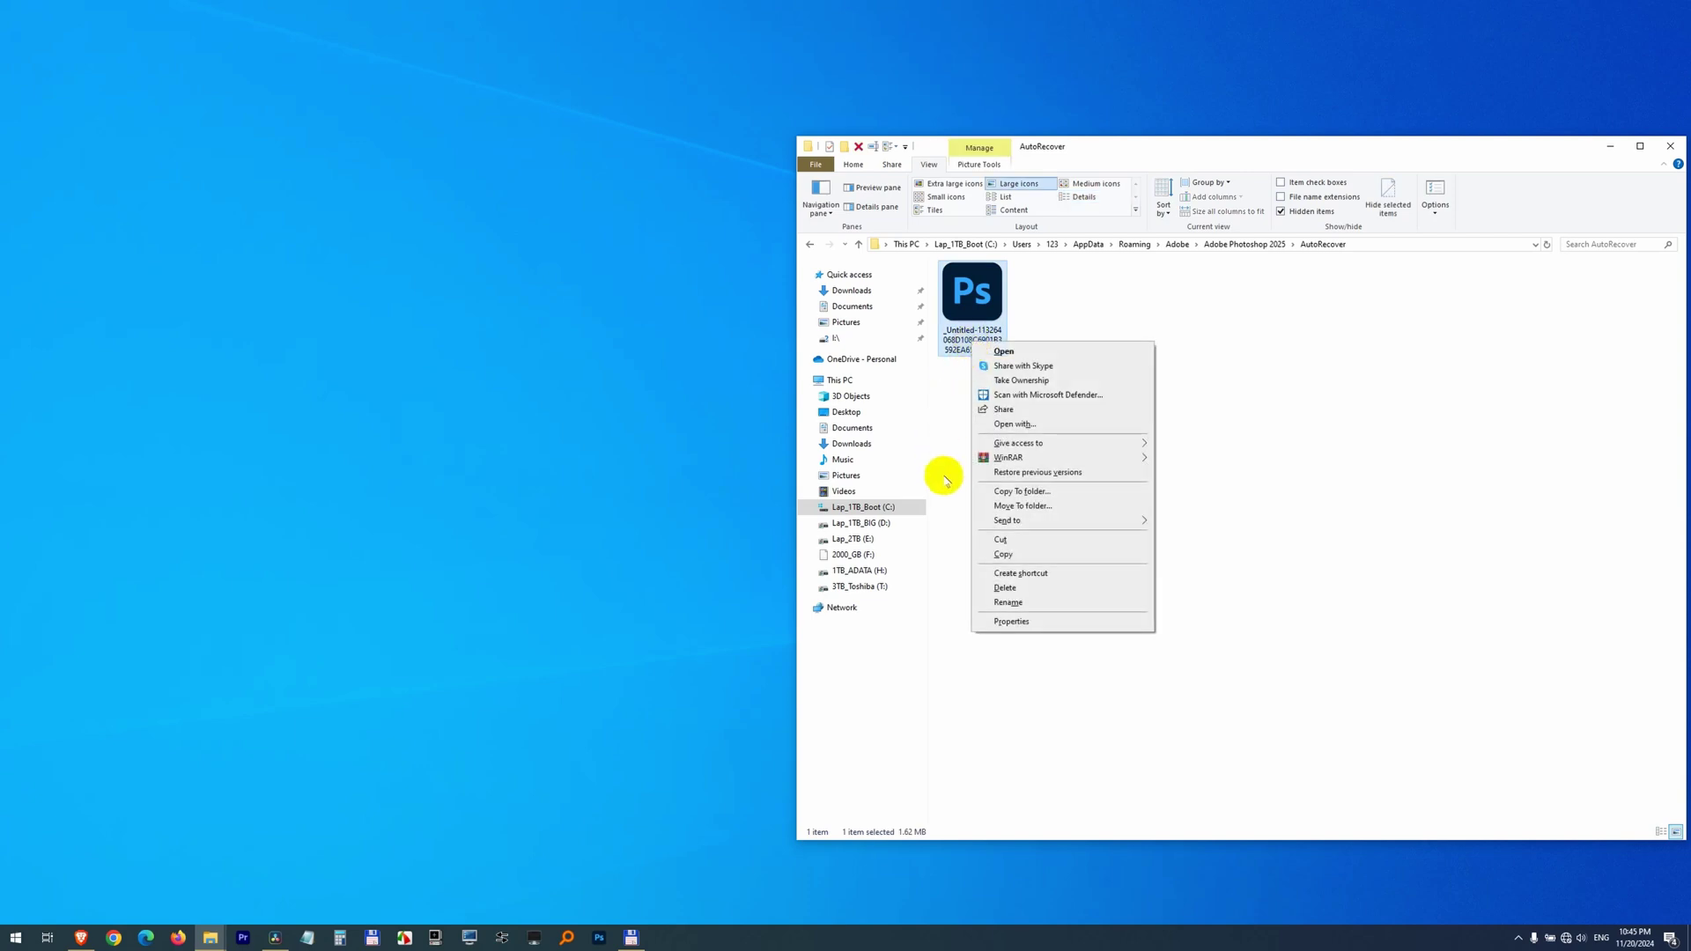
pyautogui.click(1009, 602)
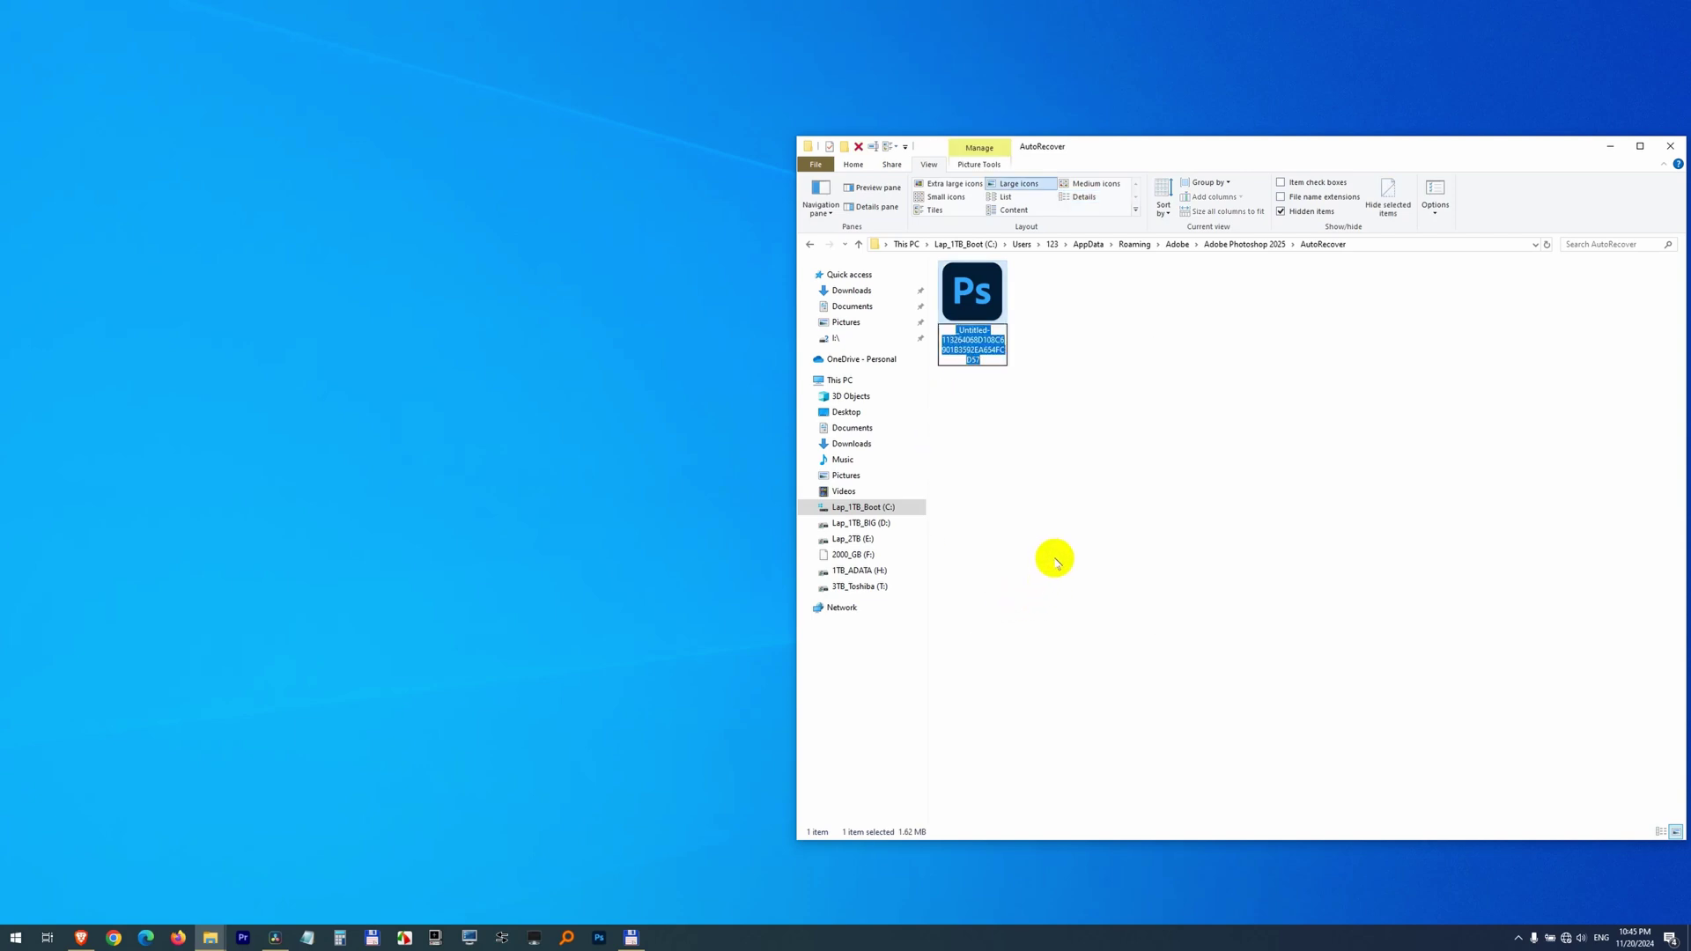
pyautogui.click(1318, 201)
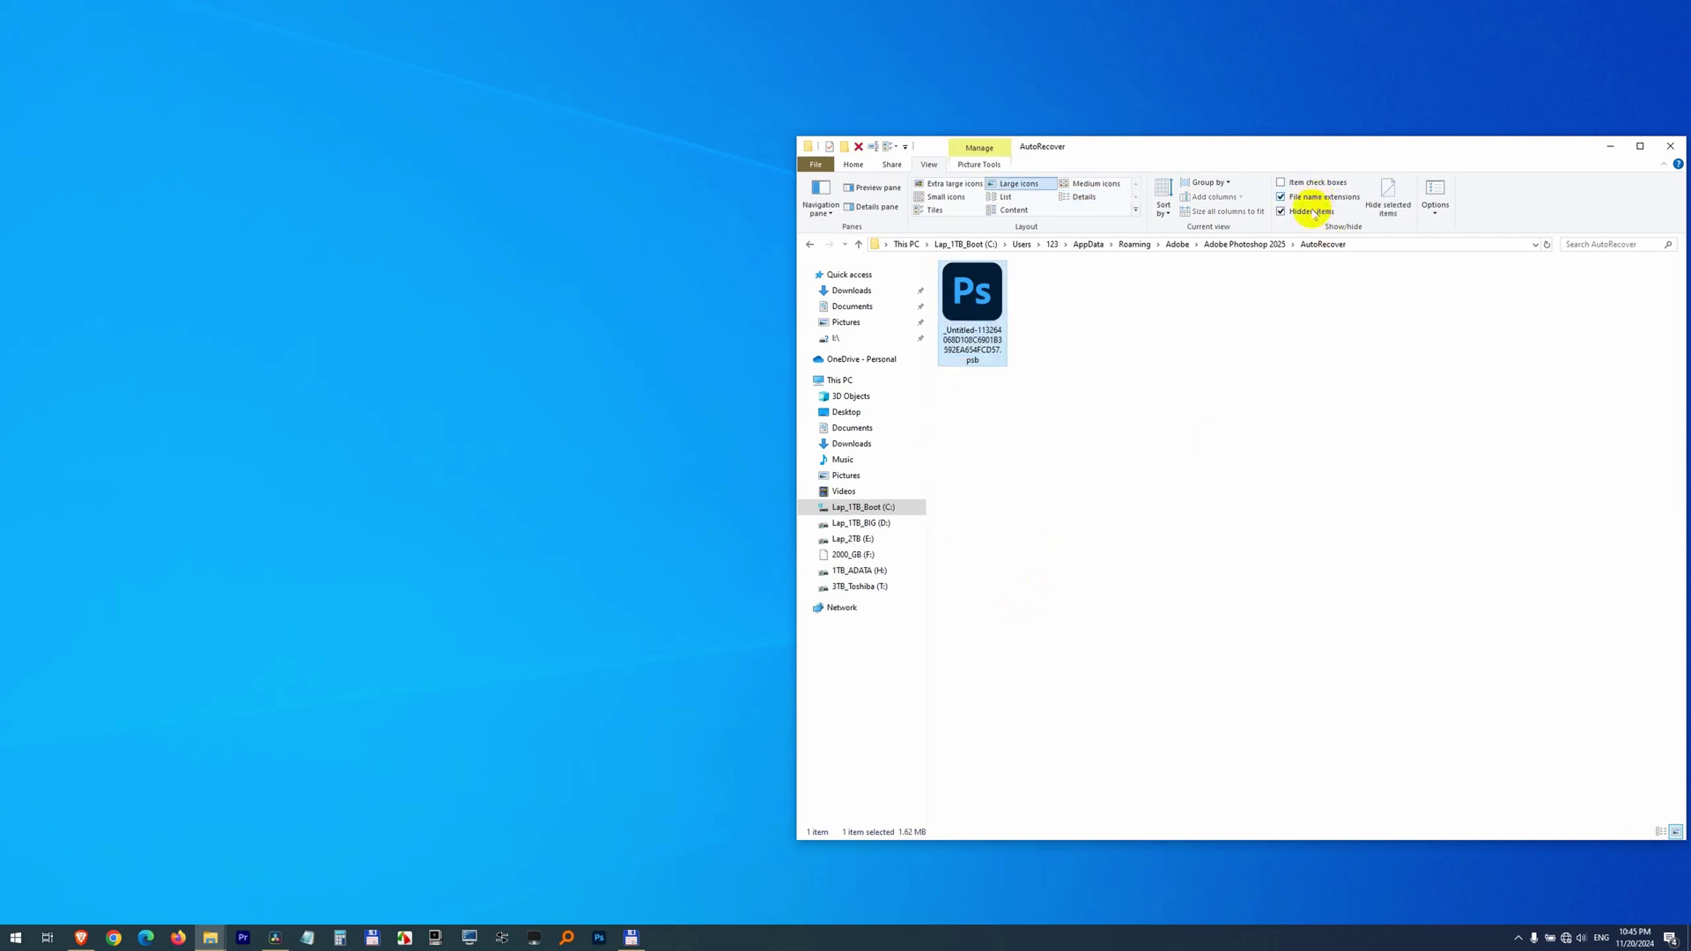
# Rename the backup's extension from .psb to .psd and accept the change.
pyautogui.rightClick(984, 357)
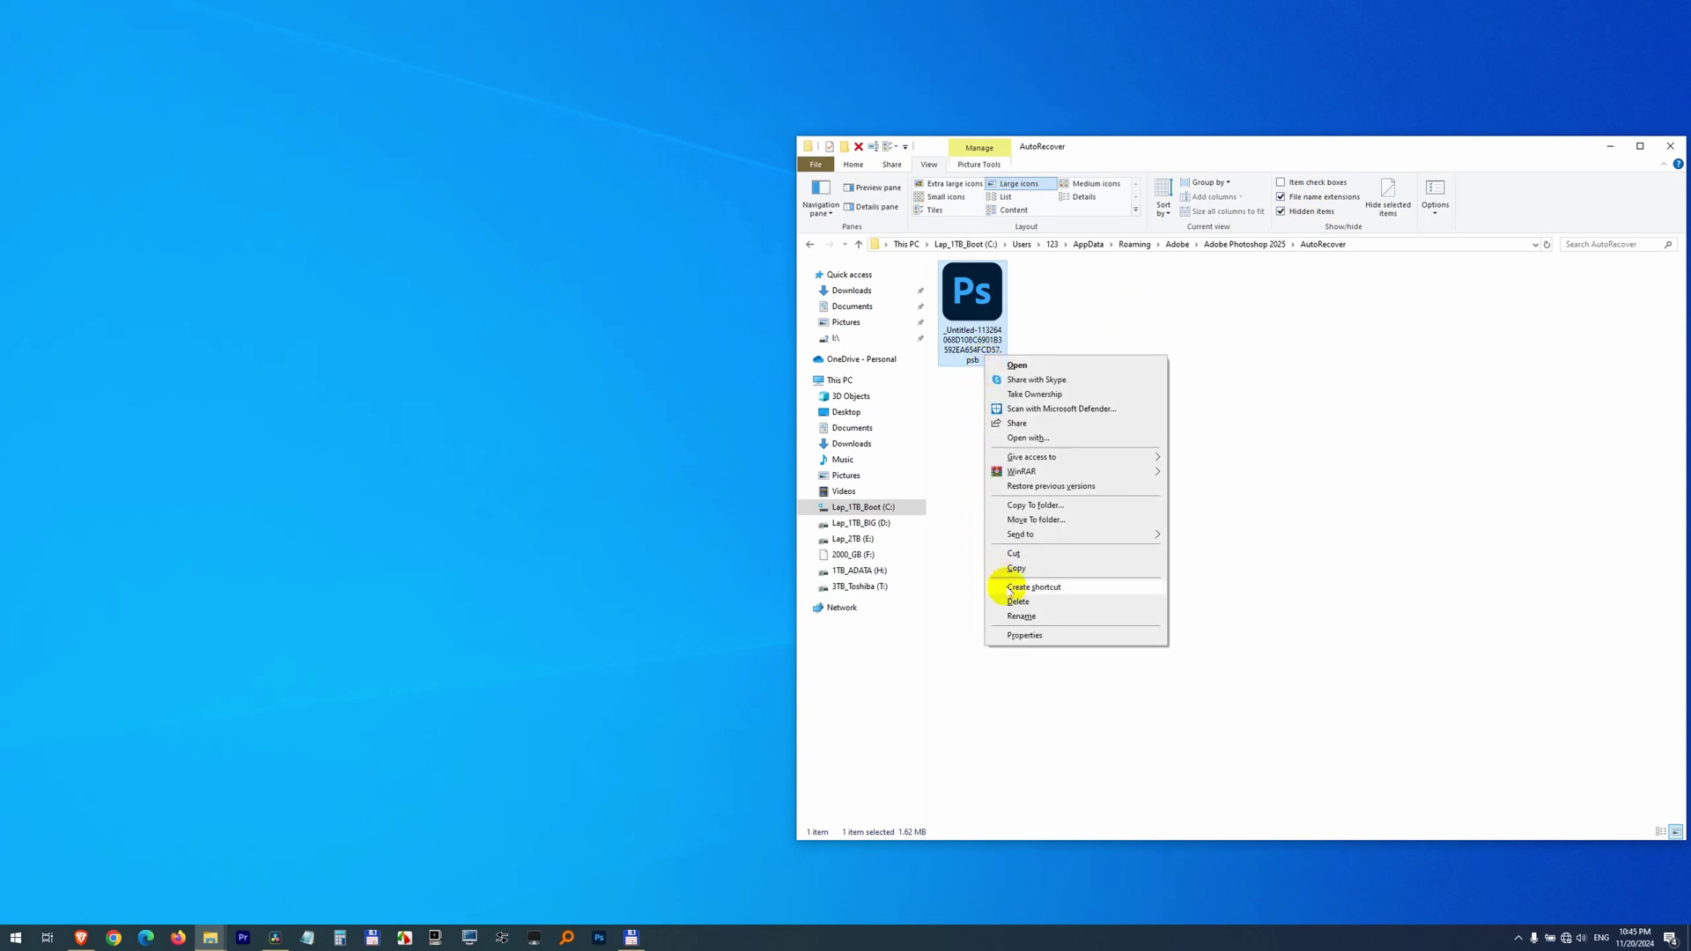
pyautogui.click(1044, 615)
pyautogui.press('Right')
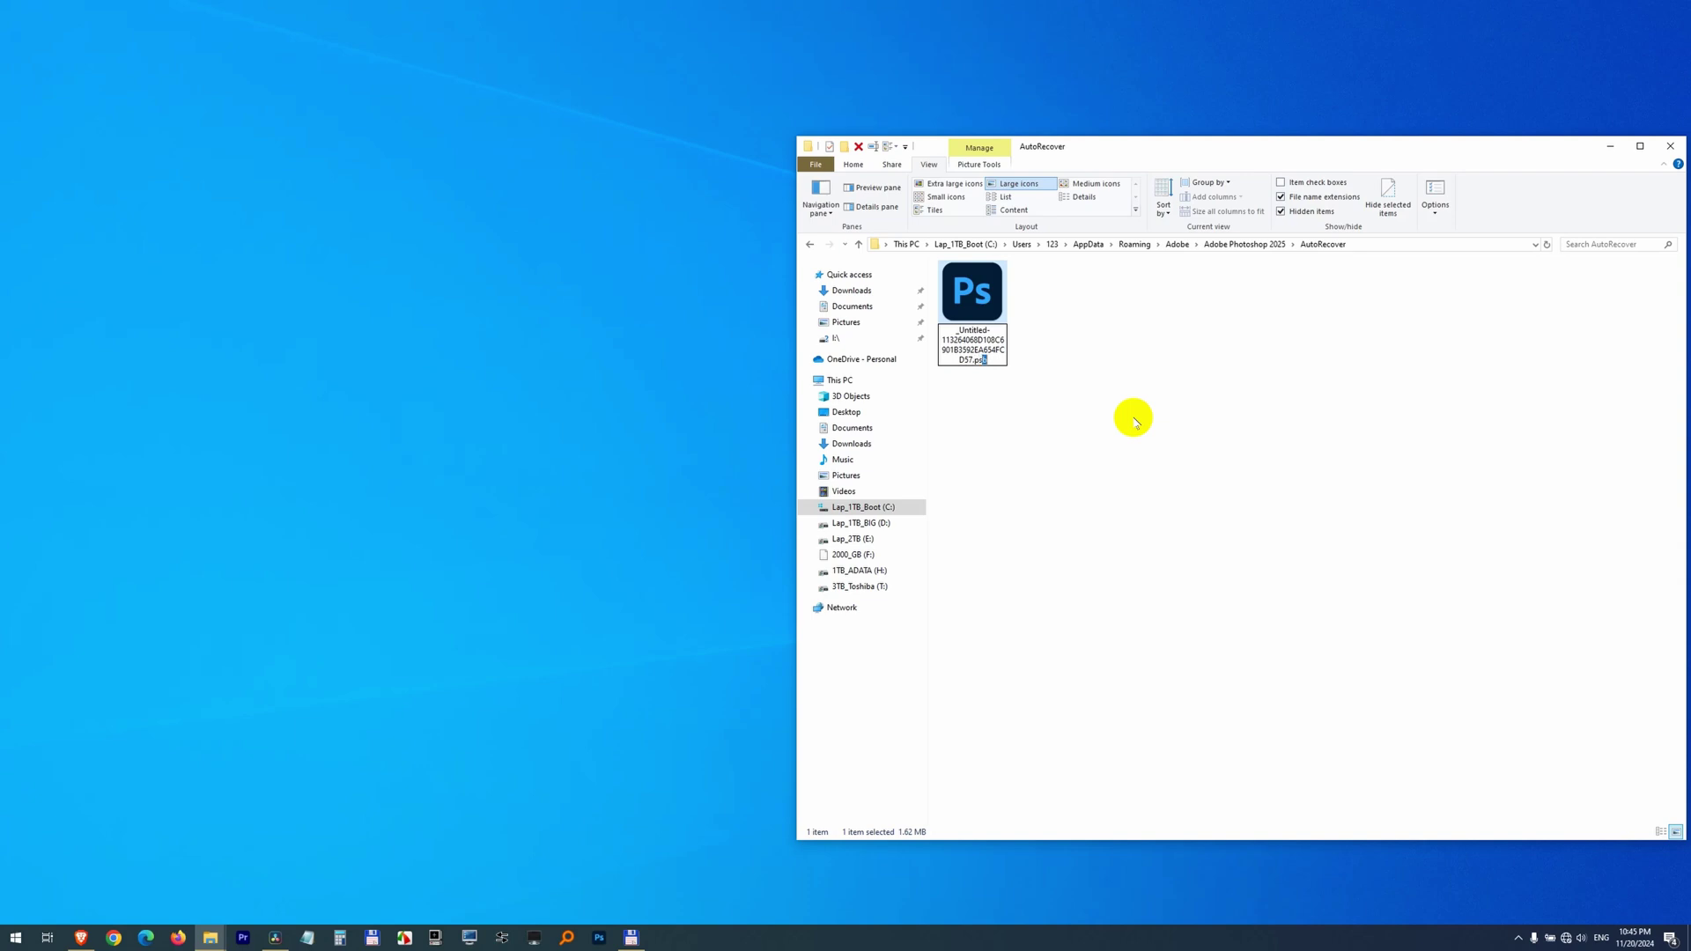
pyautogui.write('d')
pyautogui.press('Return')
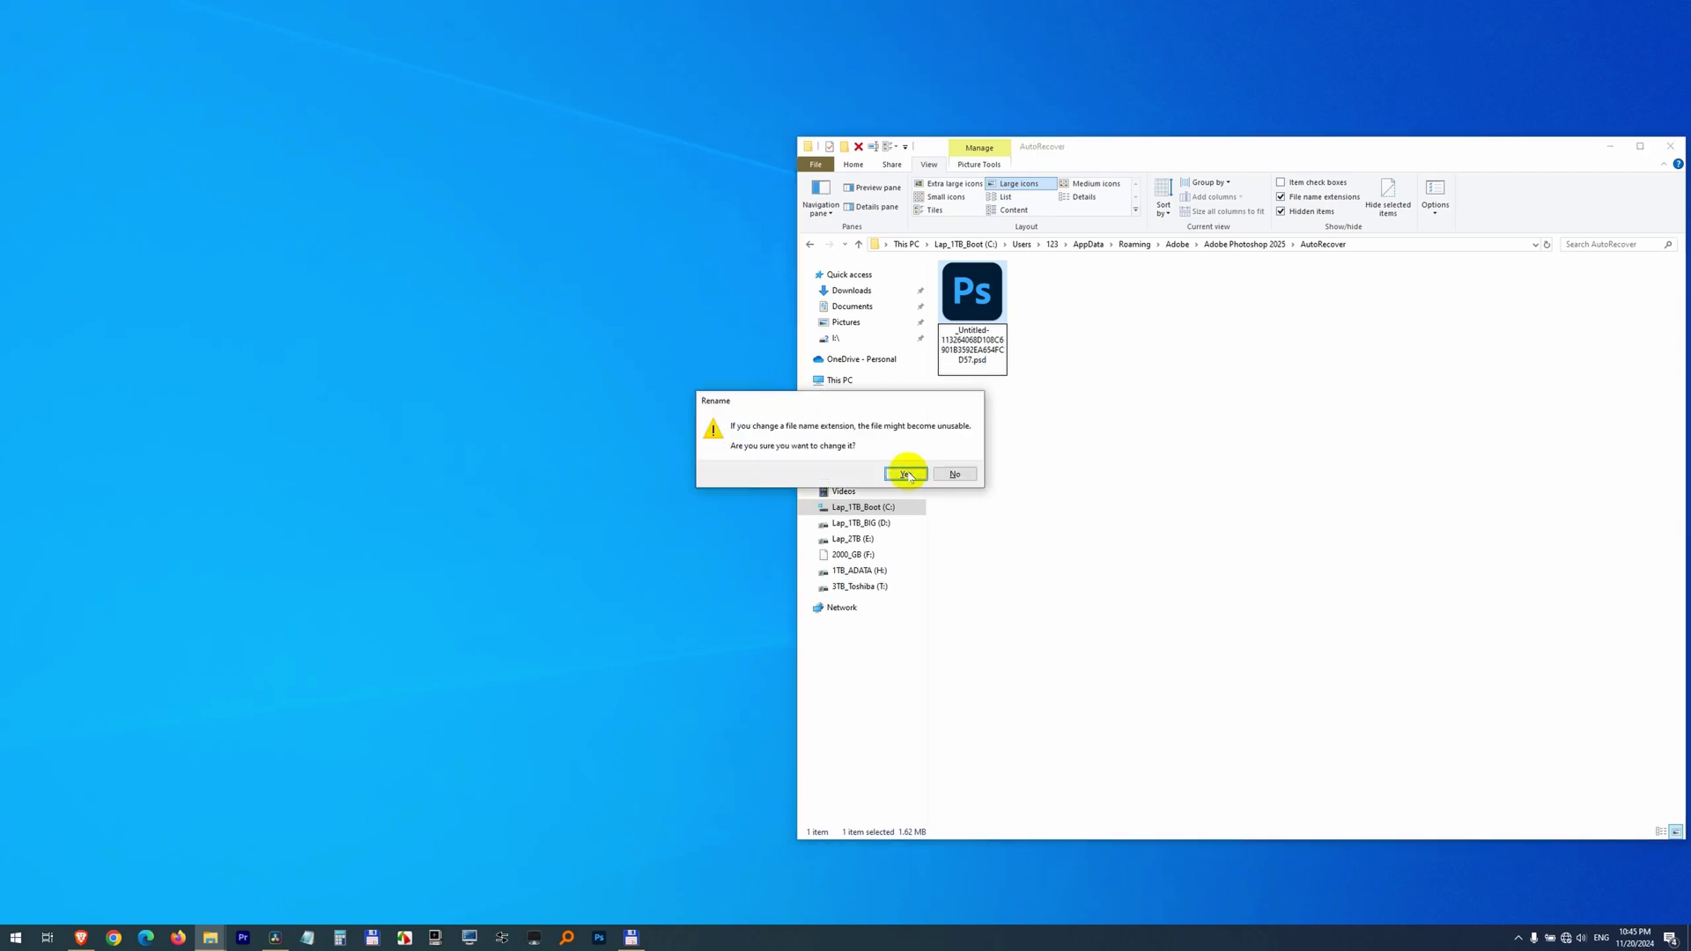
pyautogui.click(907, 473)
pyautogui.click(1099, 424)
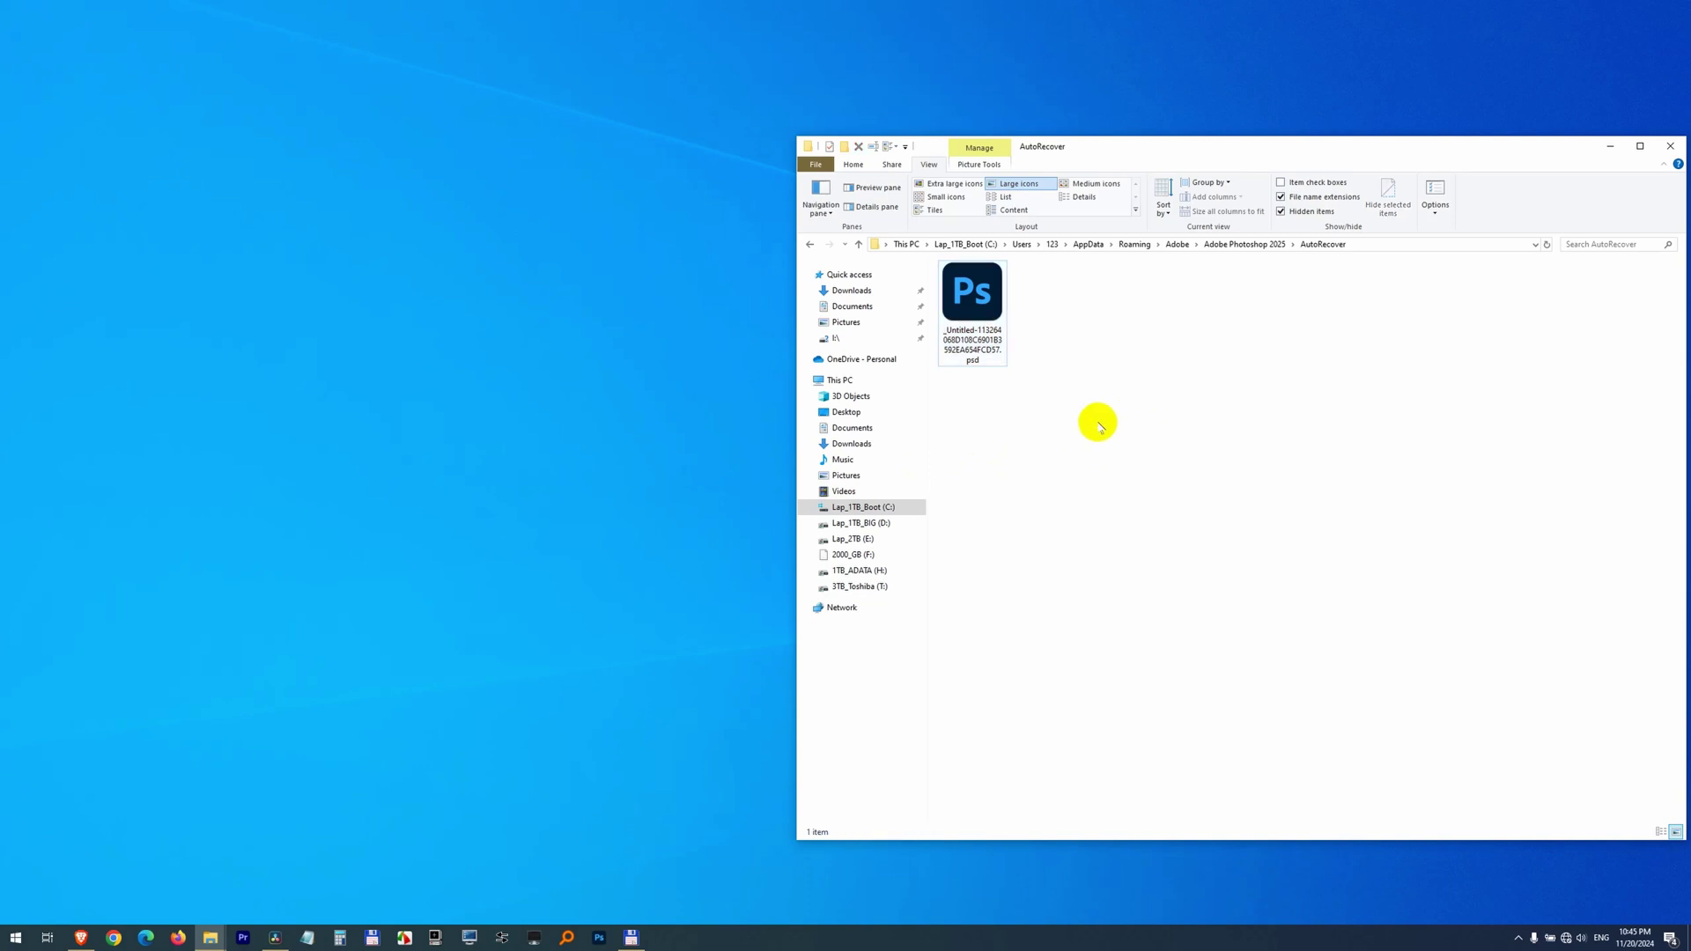
pyautogui.click(970, 357)
# Open the renamed .psd backup in Photoshop as Untitled-1-Recovered, then close Photoshop.
pyautogui.press('Return')
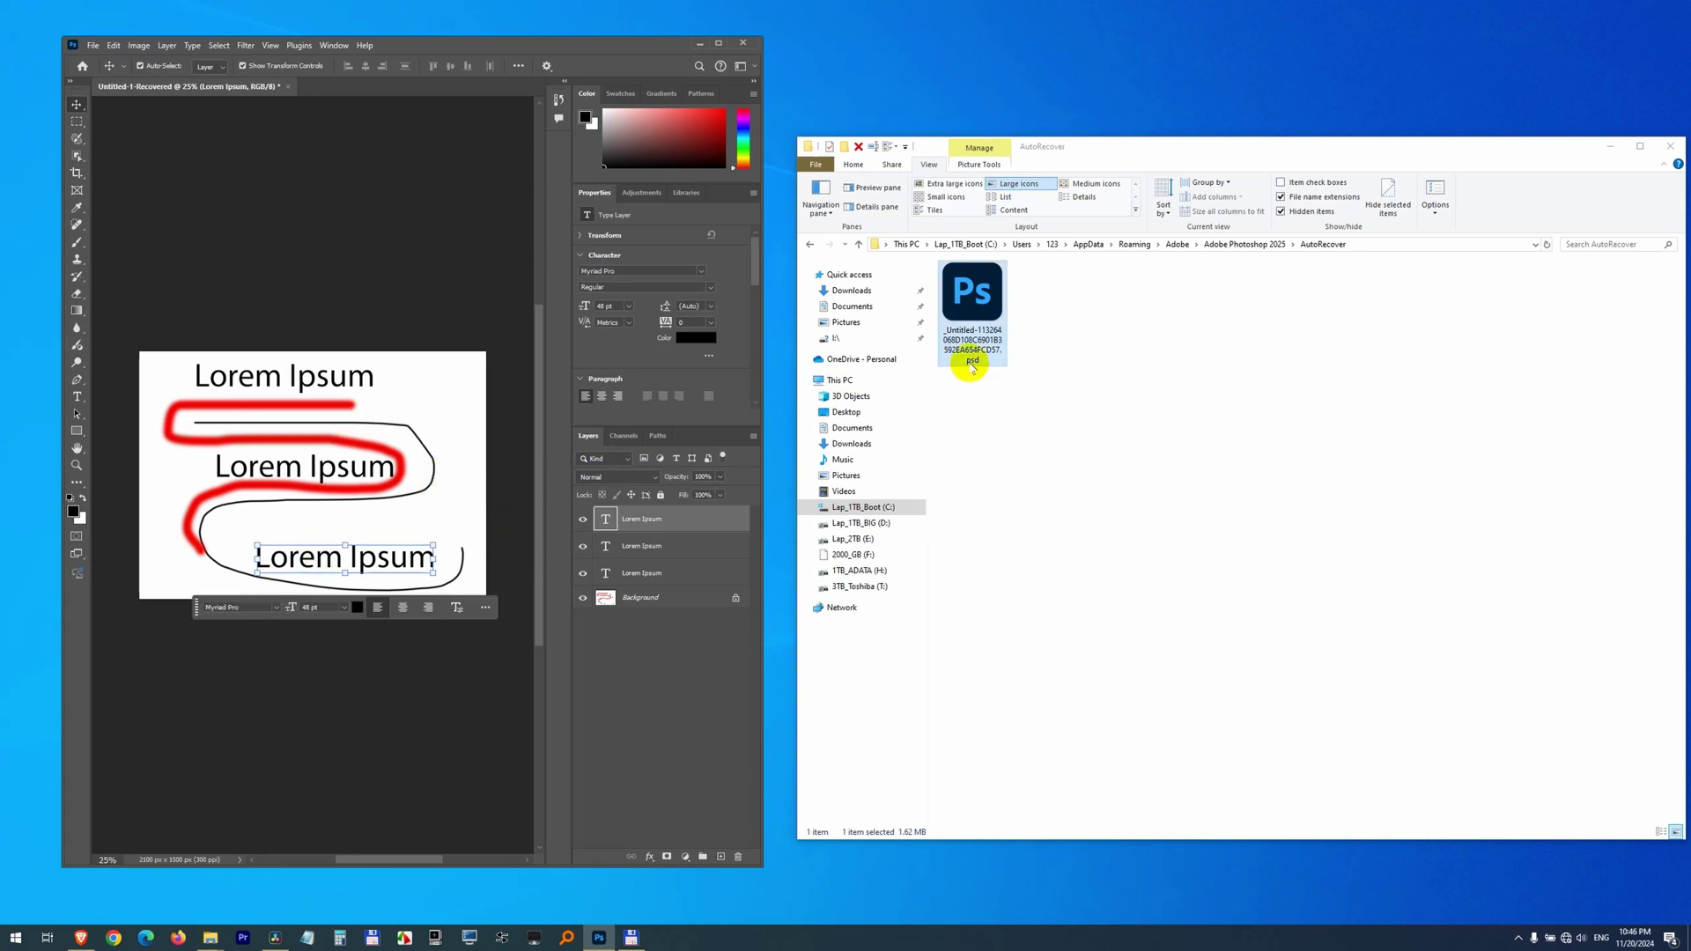
pyautogui.click(725, 483)
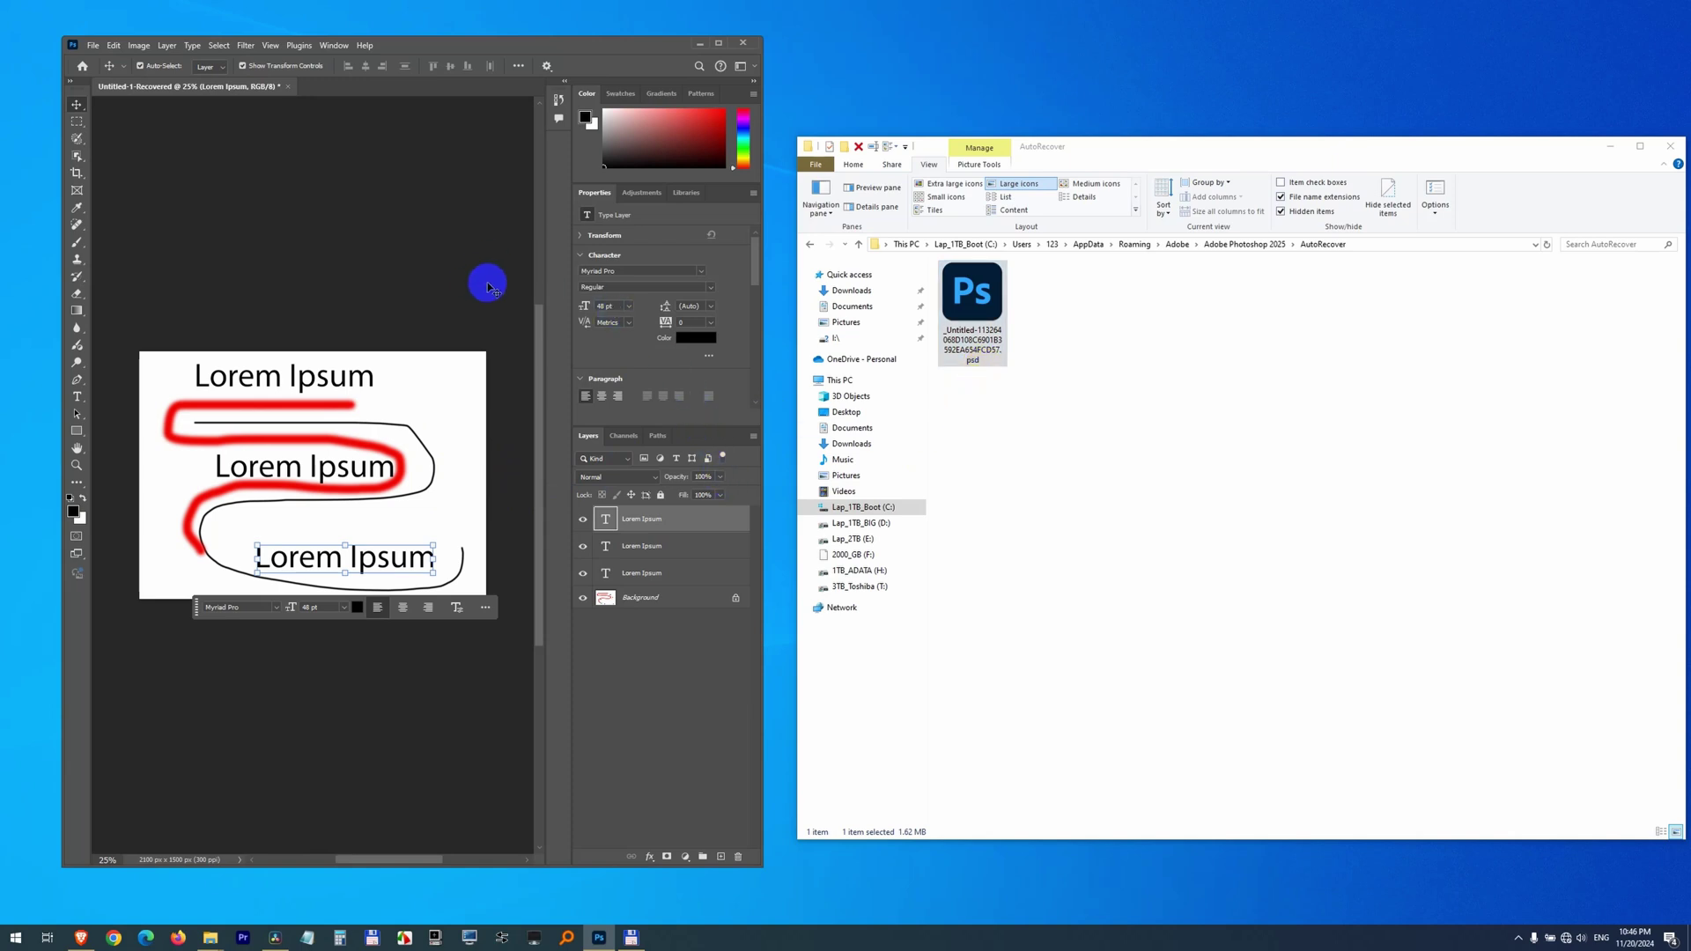
pyautogui.click(747, 46)
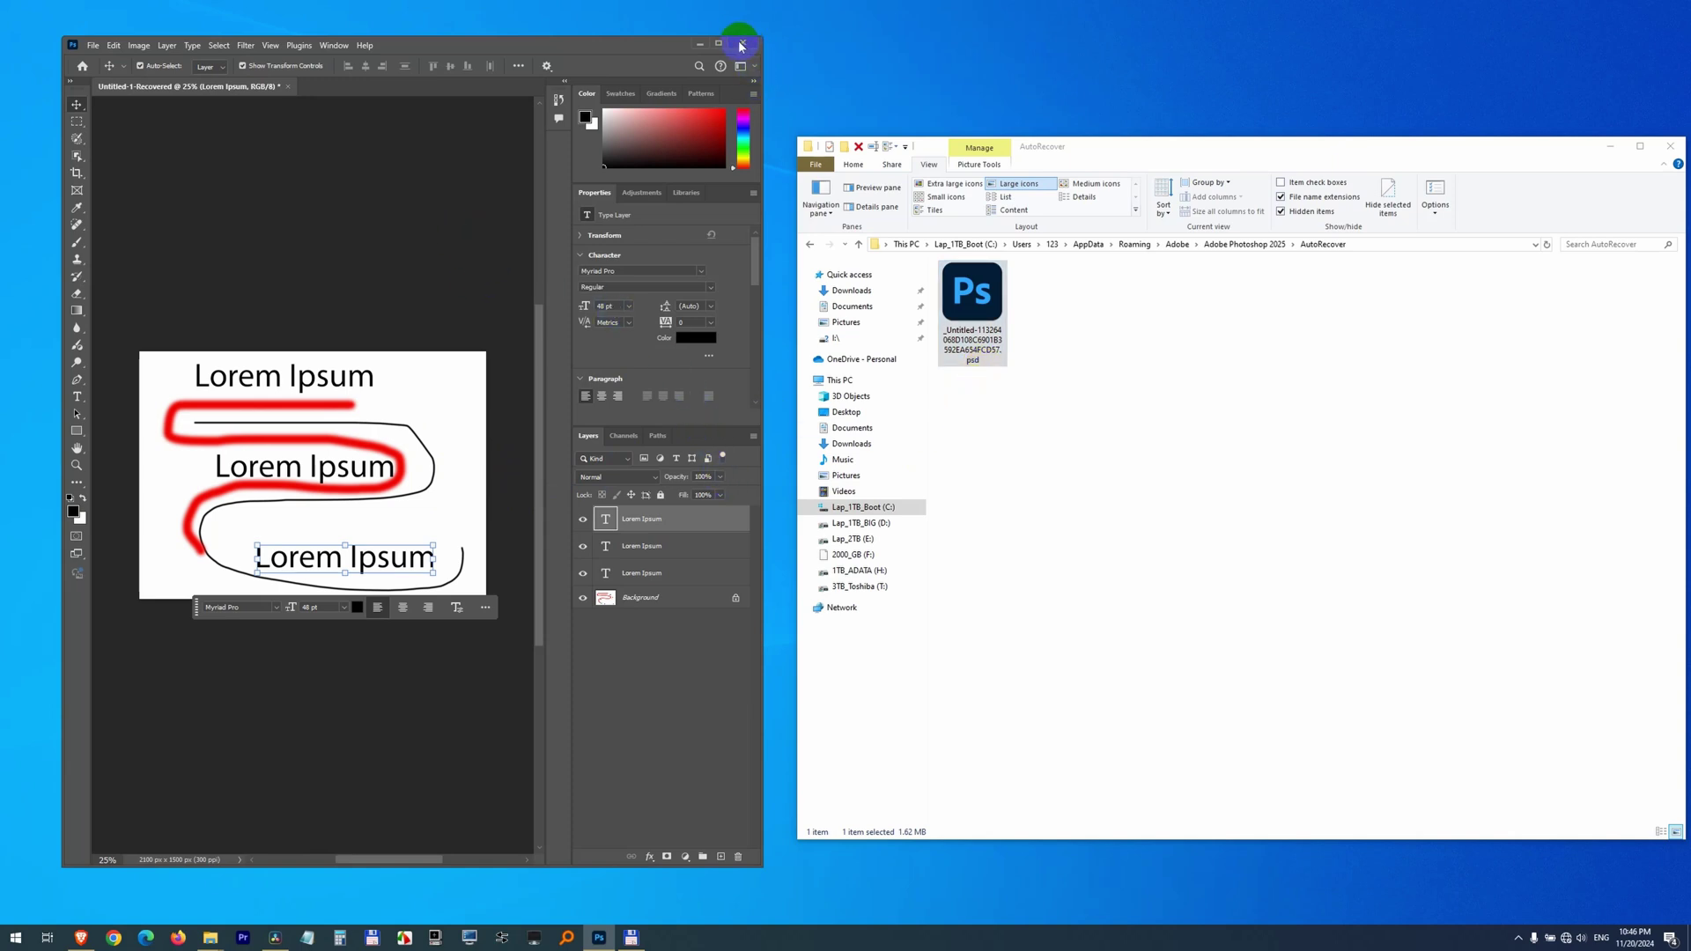